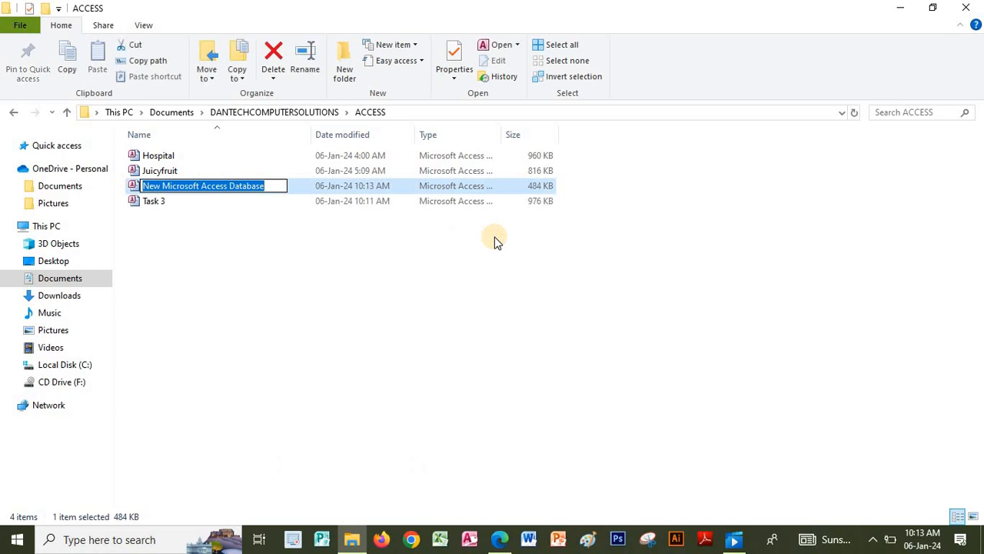
- Rename the new database file to College and open it in Access
{"action": "type", "text": "C"}
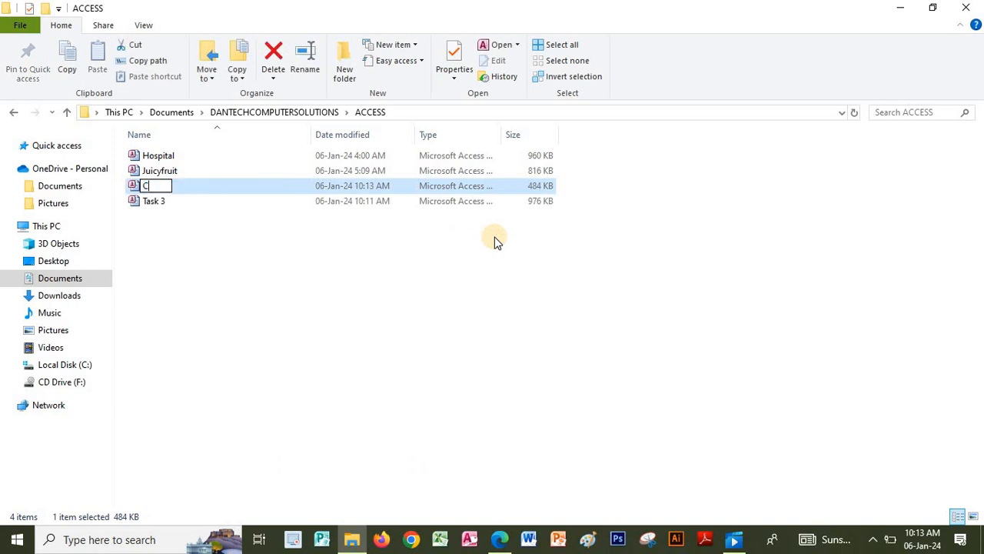
{"action": "type", "text": "ollege"}
{"action": "key", "text": "Return"}
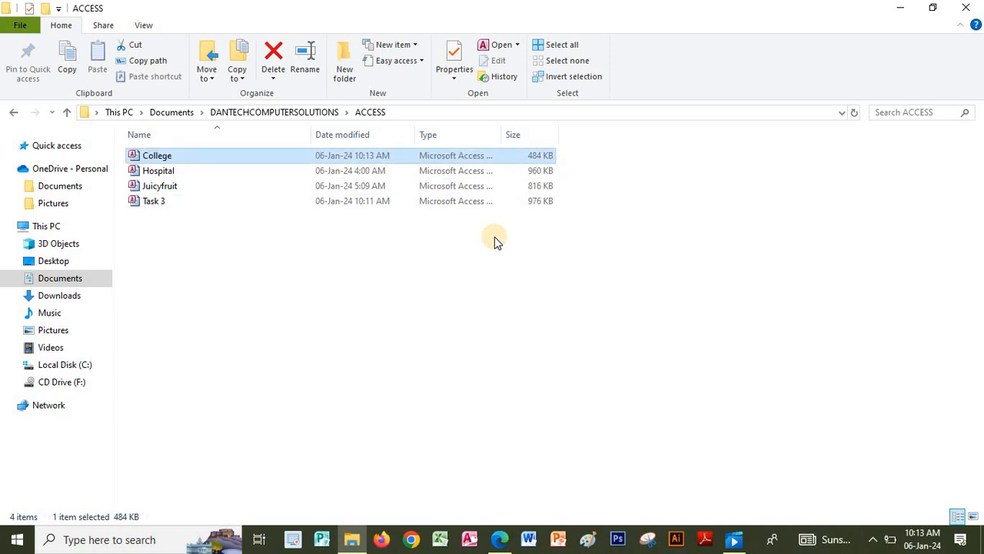
{"action": "key", "text": "Return"}
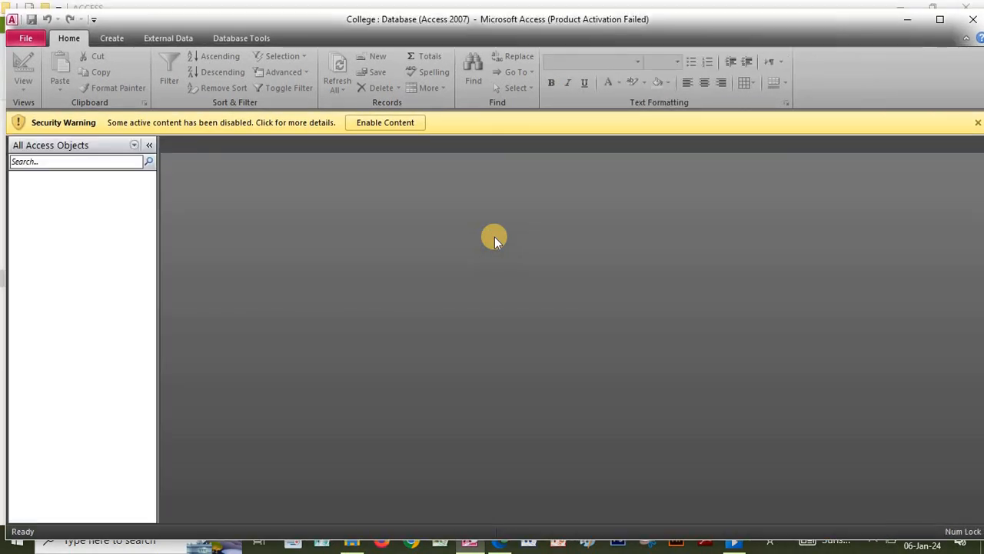
- Enable the College database content, maximize Access, and switch to the exercise PDF
{"action": "left_click", "coordinate": [664, 131]}
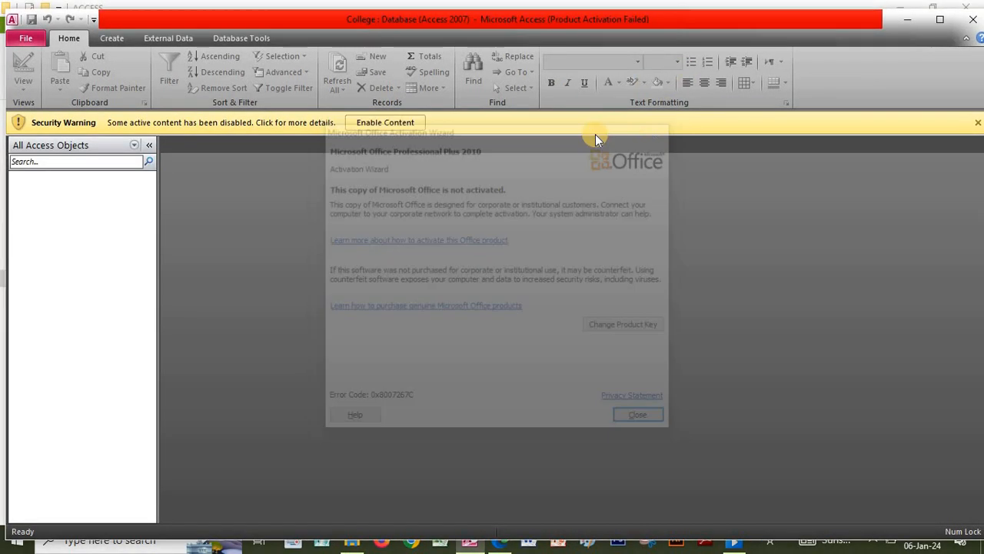
{"action": "left_click", "coordinate": [939, 20]}
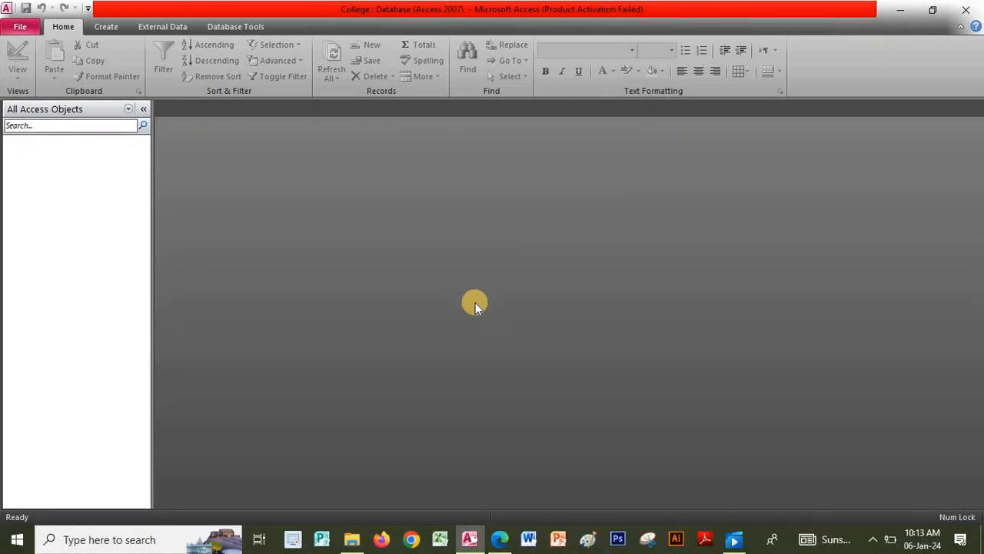
{"action": "left_click", "coordinate": [497, 540]}
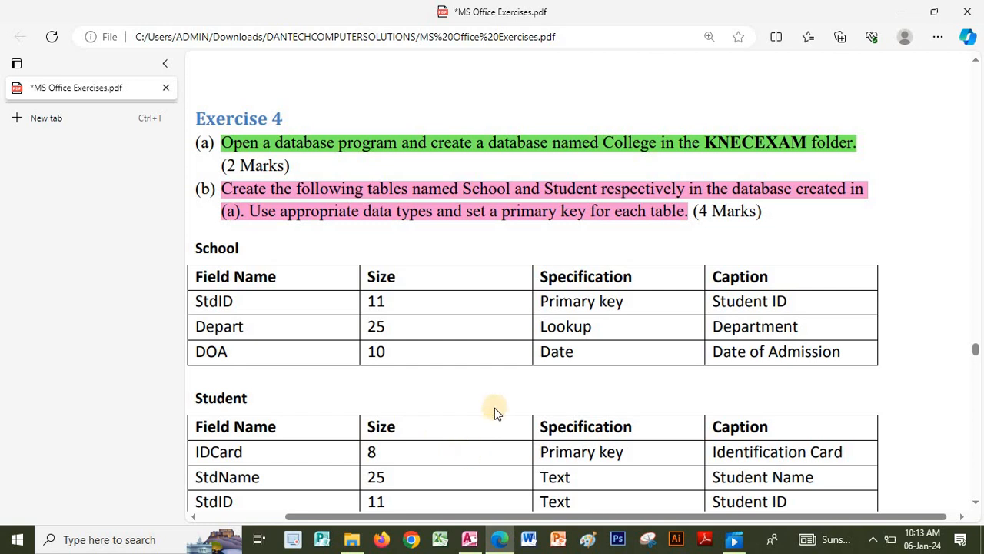
- Scroll through the School and Student table specs in the PDF, then return to Access
{"action": "scroll", "coordinate": [492, 452], "scroll_direction": "down", "scroll_amount": 1}
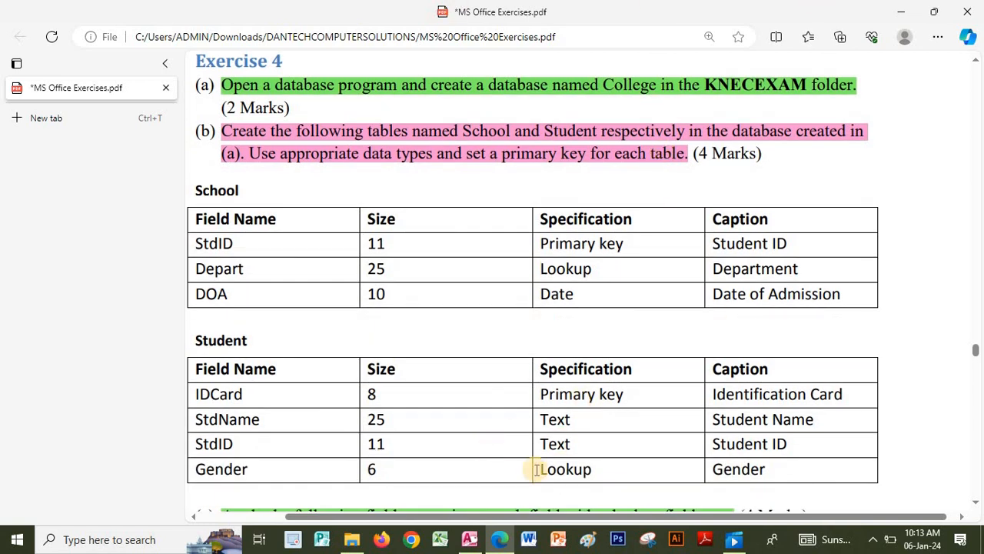
{"action": "left_click", "coordinate": [471, 539]}
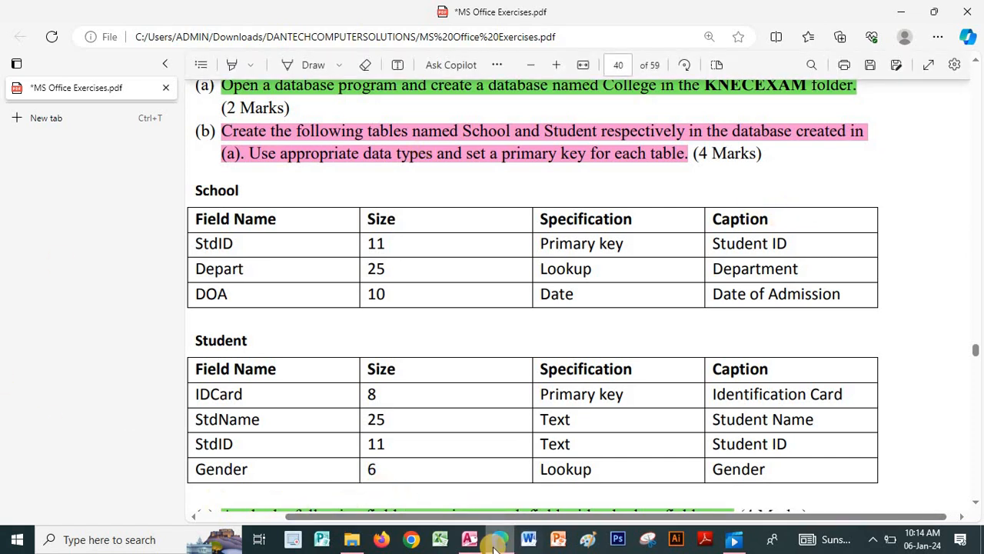
{"action": "left_click", "coordinate": [470, 541]}
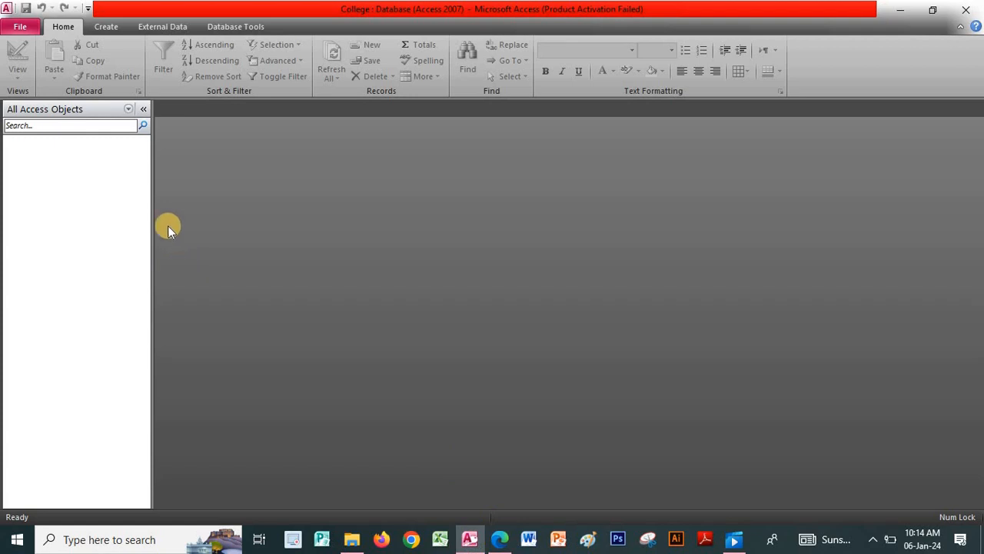
- Start a new table in Design View with the first field StdID
{"action": "left_click", "coordinate": [107, 25]}
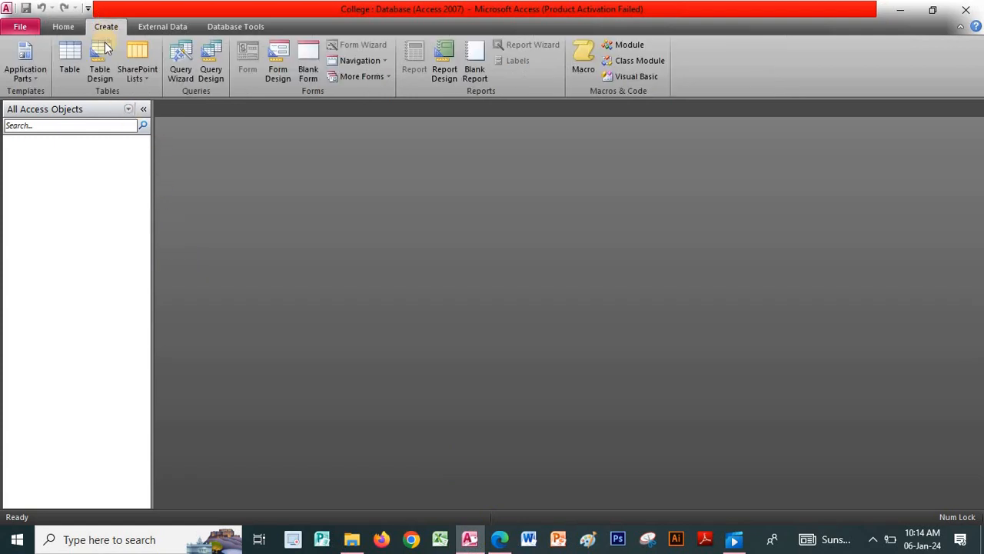
{"action": "left_click", "coordinate": [100, 54]}
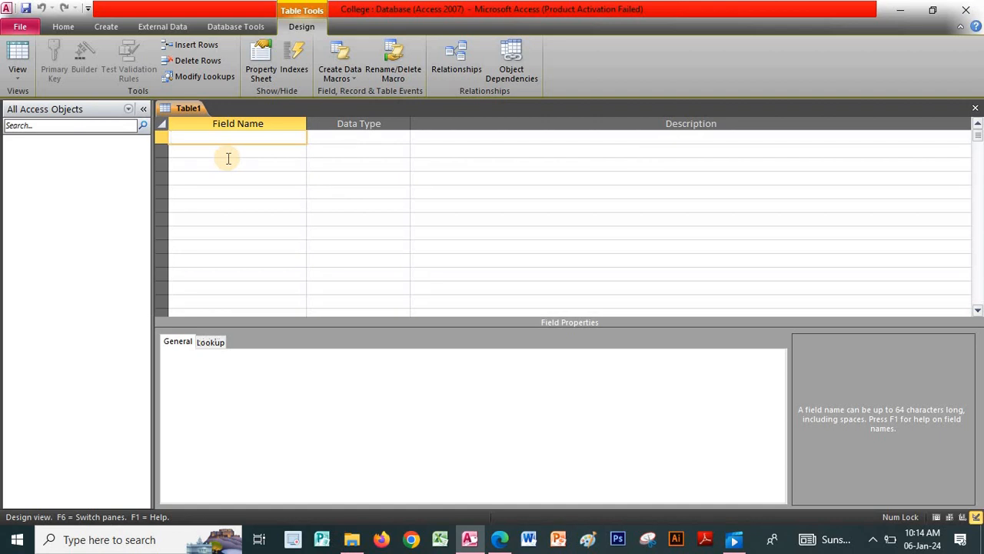
{"action": "type", "text": "Std"}
{"action": "key", "text": "Caps_Lock"}
{"action": "type", "text": "ID"}
- Add the Depart and DOA Text fields below StdID
{"action": "left_click", "coordinate": [228, 158]}
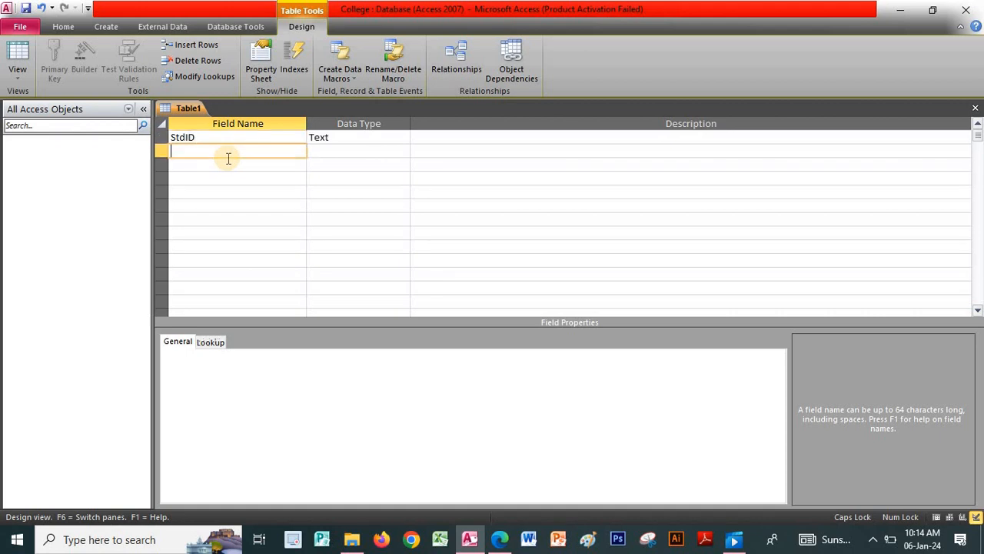
{"action": "key", "text": "Caps_Lock"}
{"action": "type", "text": "Depart"}
{"action": "key", "text": "Down"}
{"action": "key", "text": "Caps_Lock"}
{"action": "type", "text": "D"}
{"action": "key", "text": "Caps_Lock"}
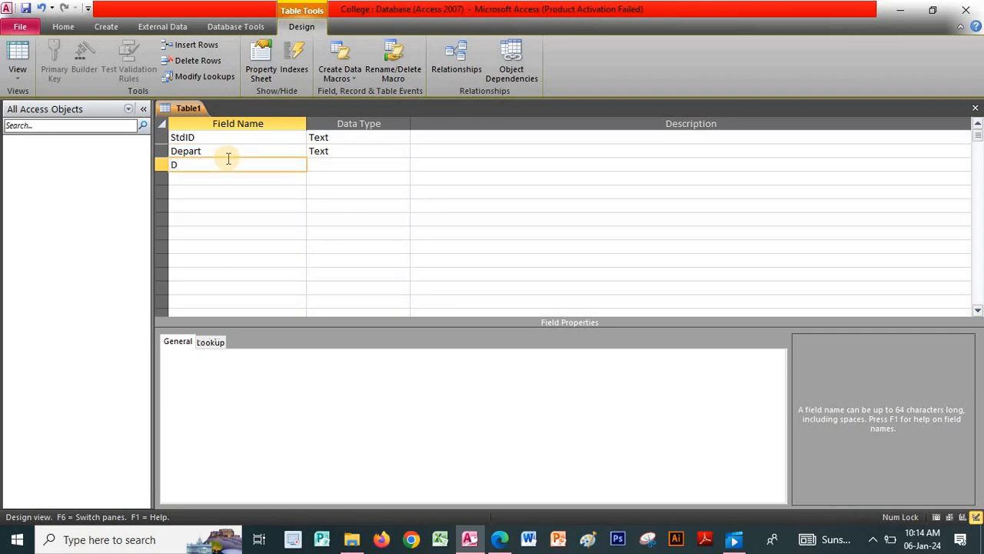
{"action": "type", "text": "o"}
{"action": "key", "text": "Caps_Lock"}
{"action": "key", "text": "BackSpace"}
{"action": "type", "text": "OA"}
{"action": "key", "text": "Up"}
{"action": "key", "text": "Up"}
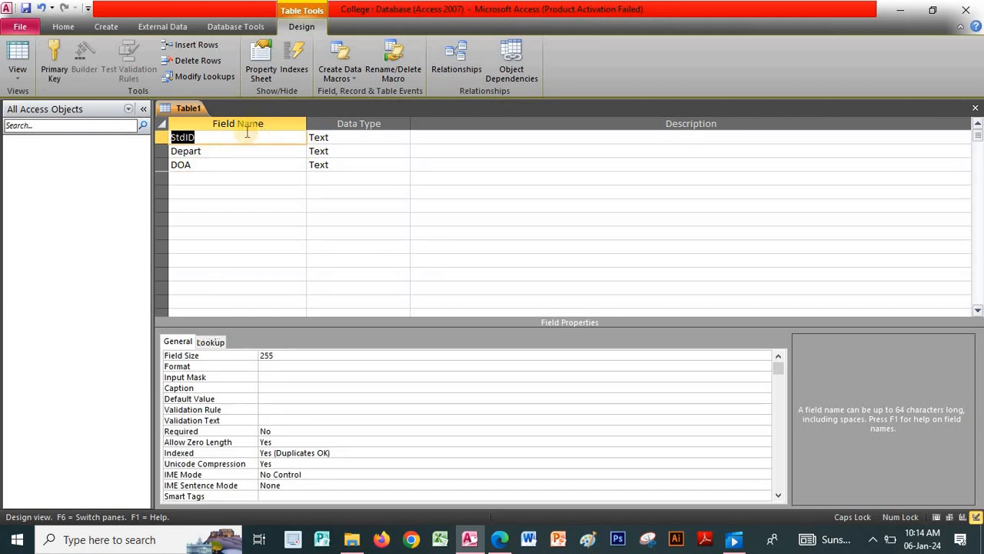
- Give StdID a Field Size of 11 and the caption 'Student ID'
{"action": "left_click", "coordinate": [247, 135]}
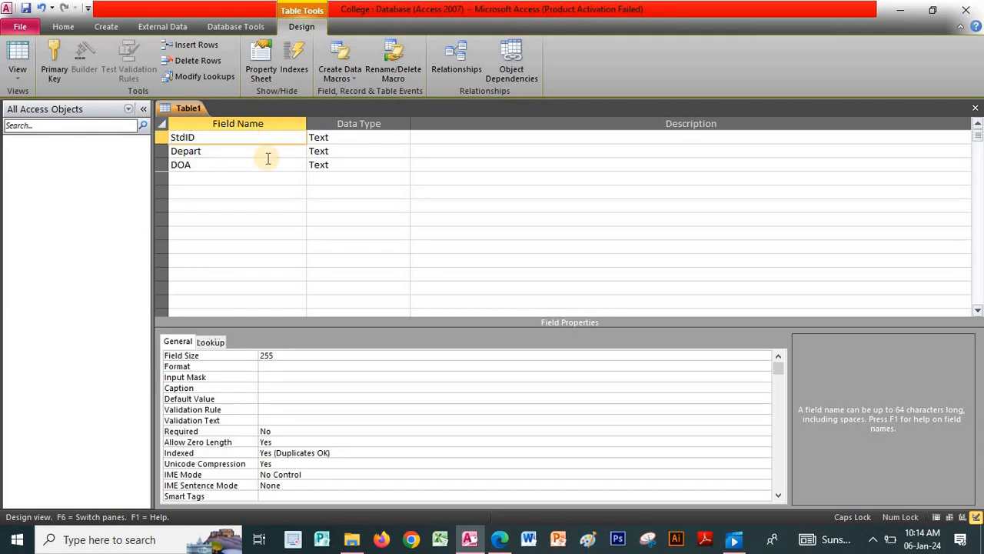
{"action": "left_click", "coordinate": [206, 359]}
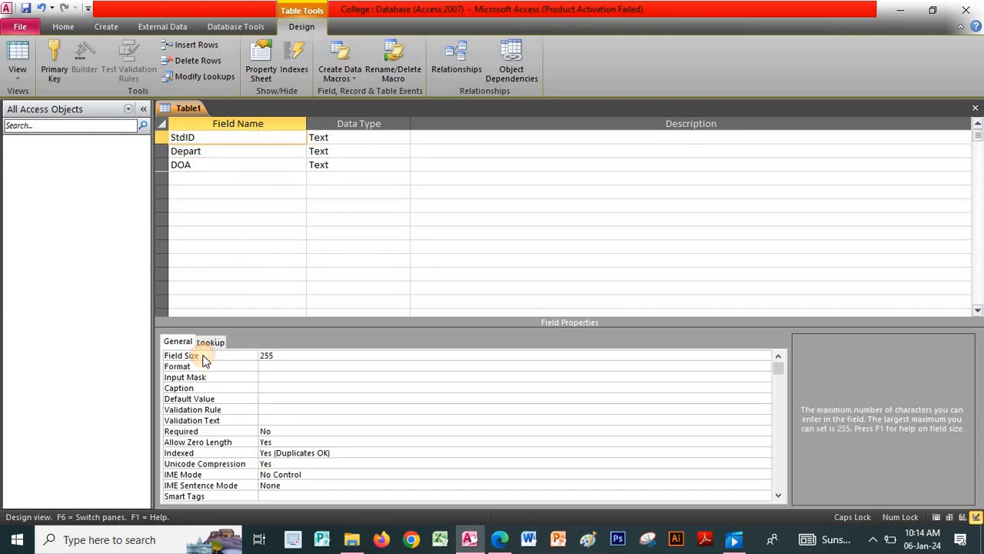
{"action": "type", "text": "11"}
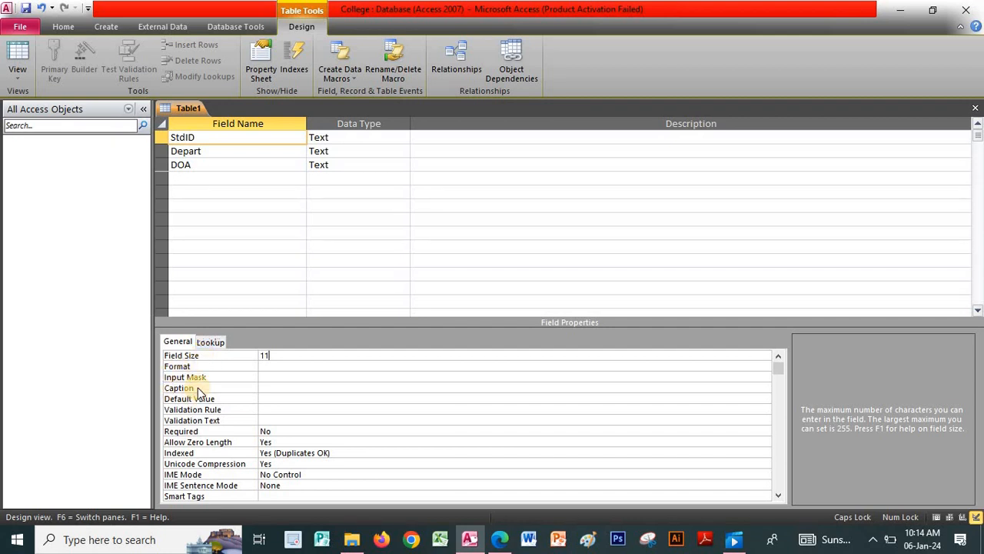
{"action": "left_click", "coordinate": [197, 389]}
{"action": "type", "text": "S"}
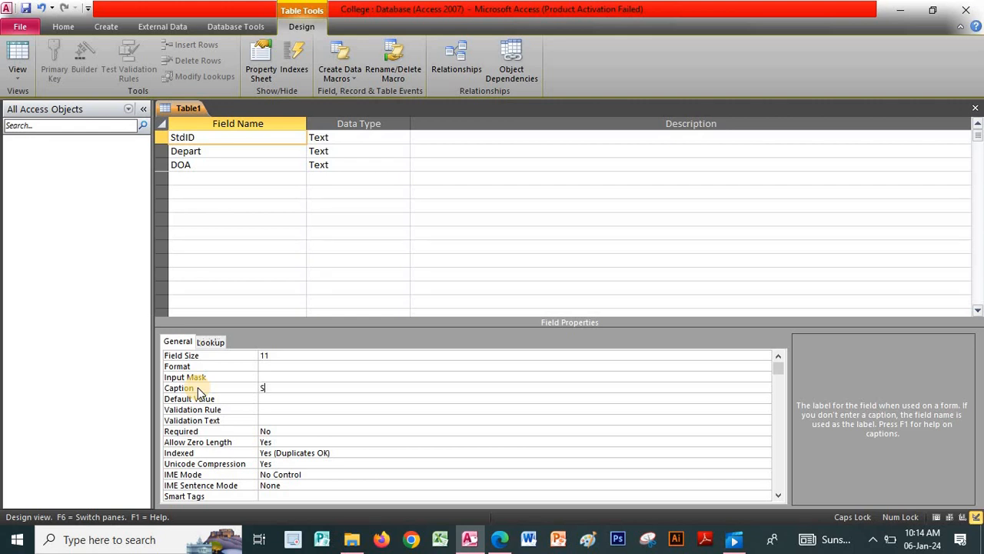
{"action": "key", "text": "Caps_Lock"}
{"action": "type", "text": "tudent"}
{"action": "key", "text": "Caps_Lock"}
{"action": "type", "text": "ID"}
- Make StdID the table's primary key
{"action": "right_click", "coordinate": [203, 137]}
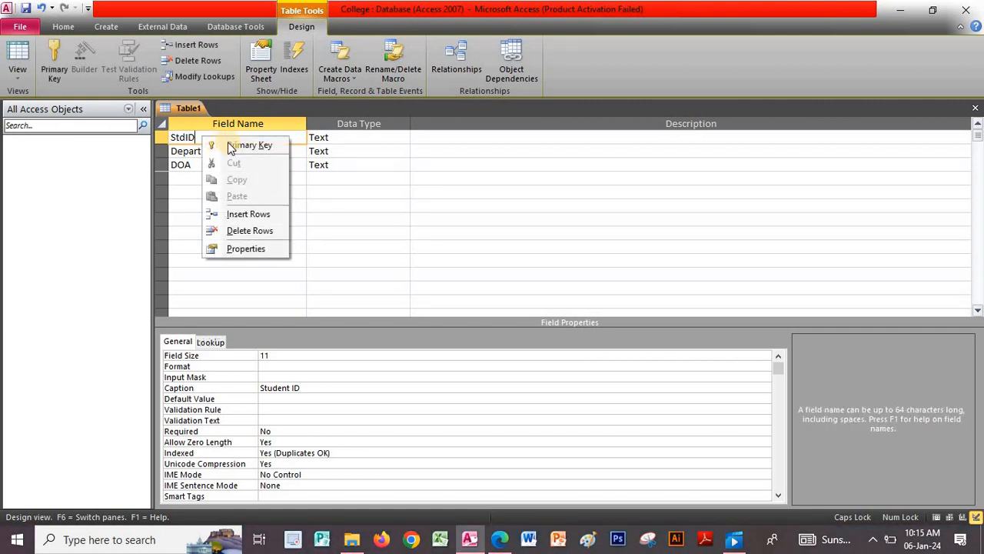
{"action": "left_click", "coordinate": [259, 144]}
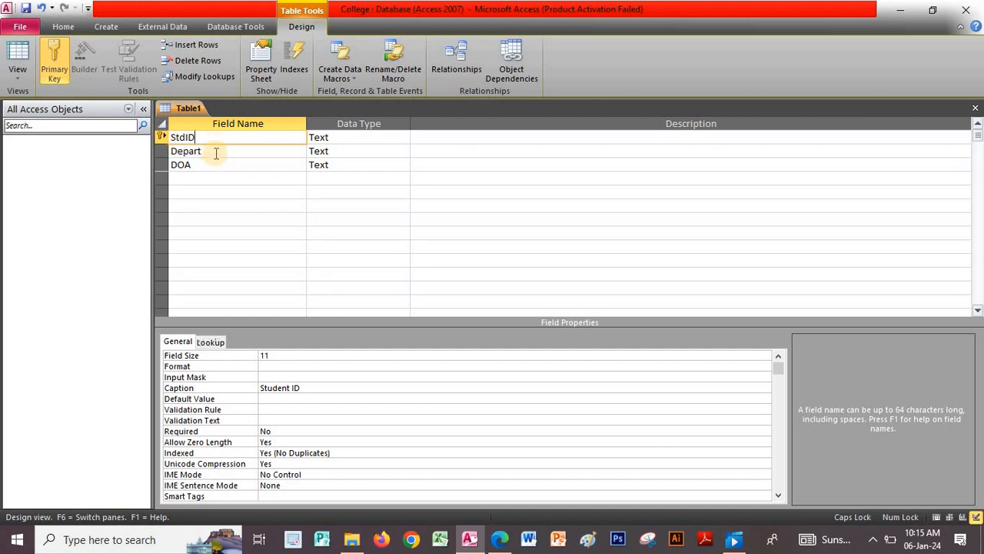
{"action": "left_click", "coordinate": [217, 152]}
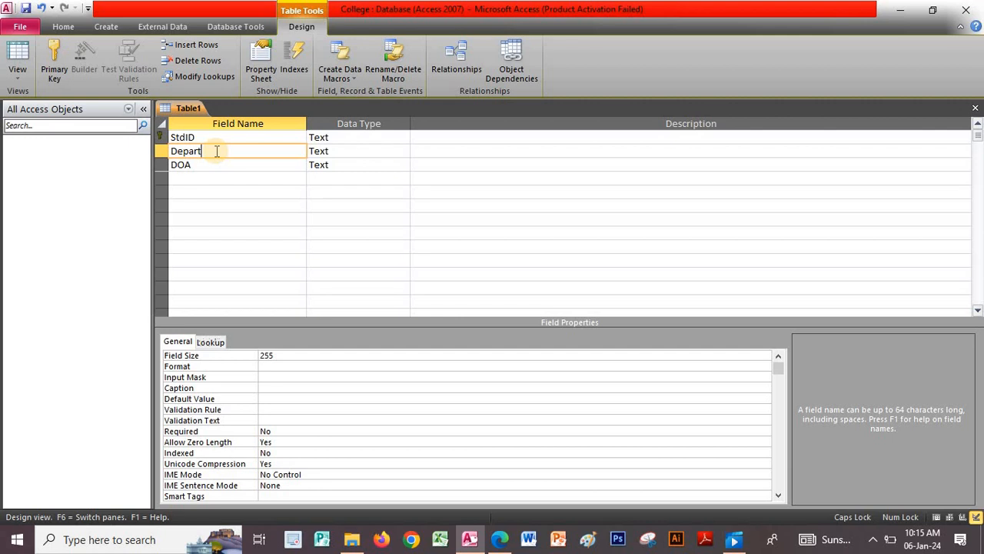
- Set Depart's Field Size to 25 and caption to 'Department'
{"action": "left_click", "coordinate": [204, 359]}
{"action": "type", "text": "25"}
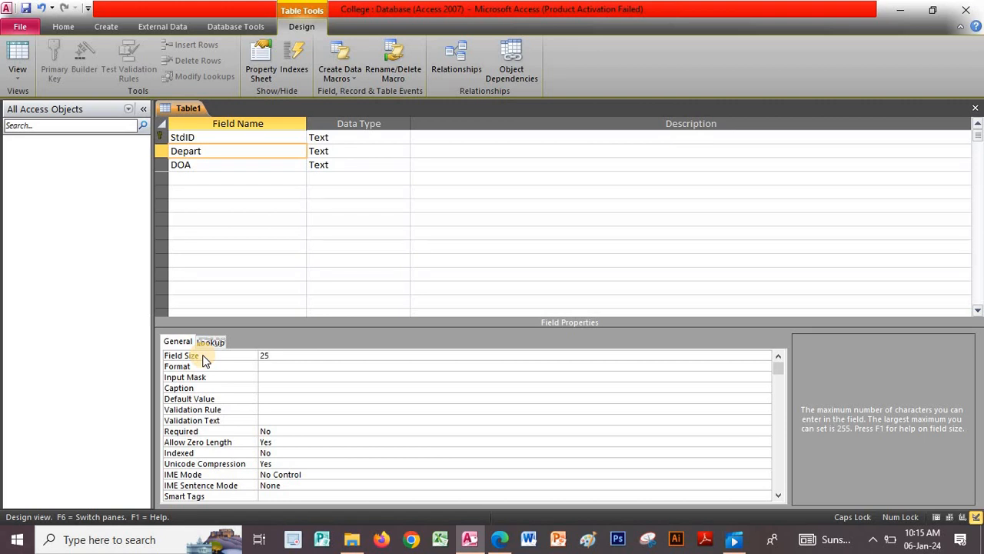
{"action": "left_click", "coordinate": [204, 388]}
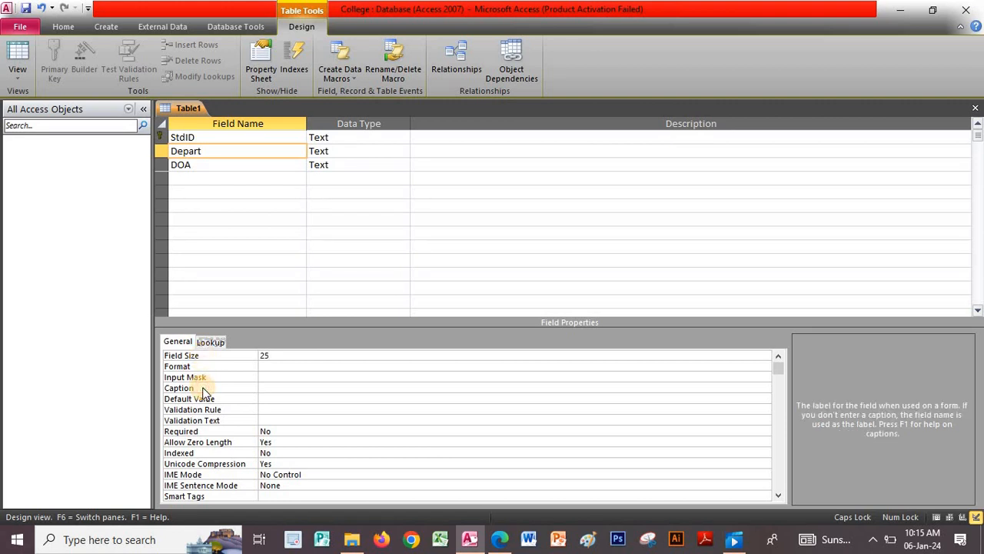
{"action": "type", "text": "D"}
{"action": "key", "text": "Caps_Lock"}
{"action": "type", "text": "epartment"}
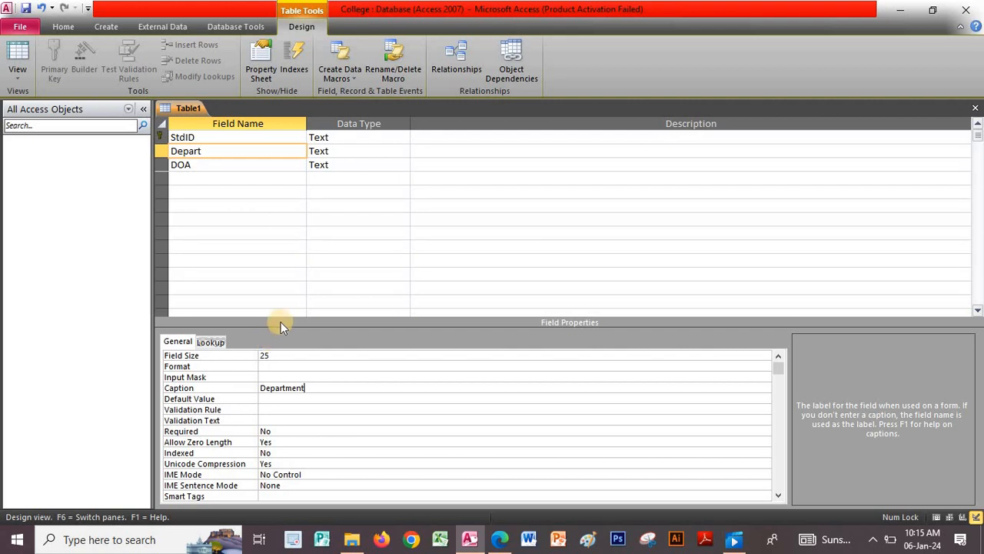
- Set DOA's Field Size to 10 and caption to 'Date of Admission'
{"action": "left_click", "coordinate": [197, 164]}
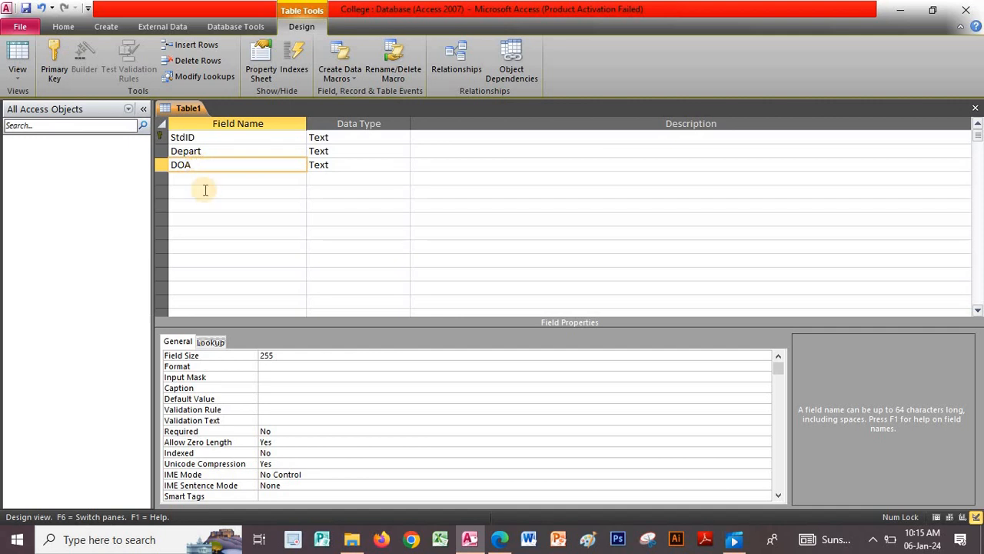
{"action": "left_click", "coordinate": [210, 356]}
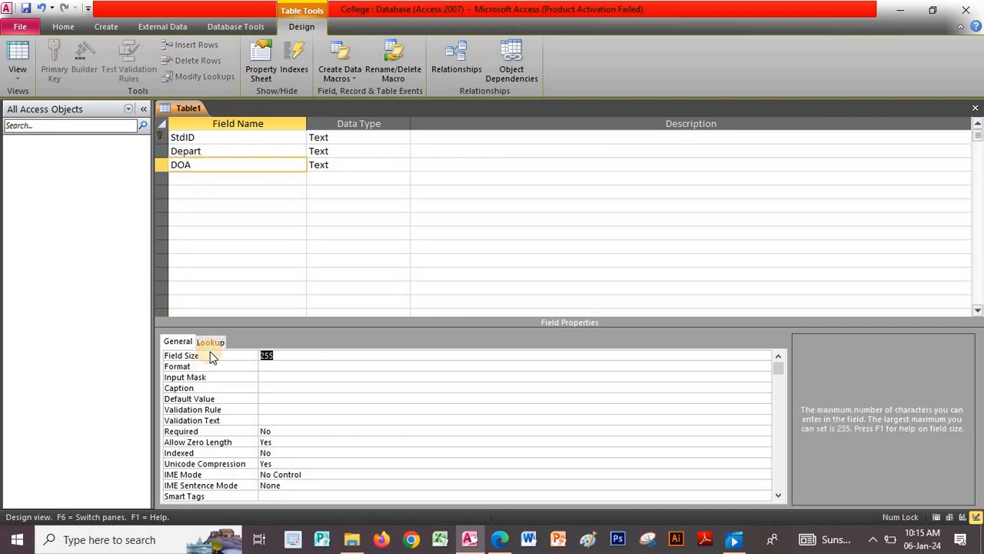
{"action": "type", "text": "10"}
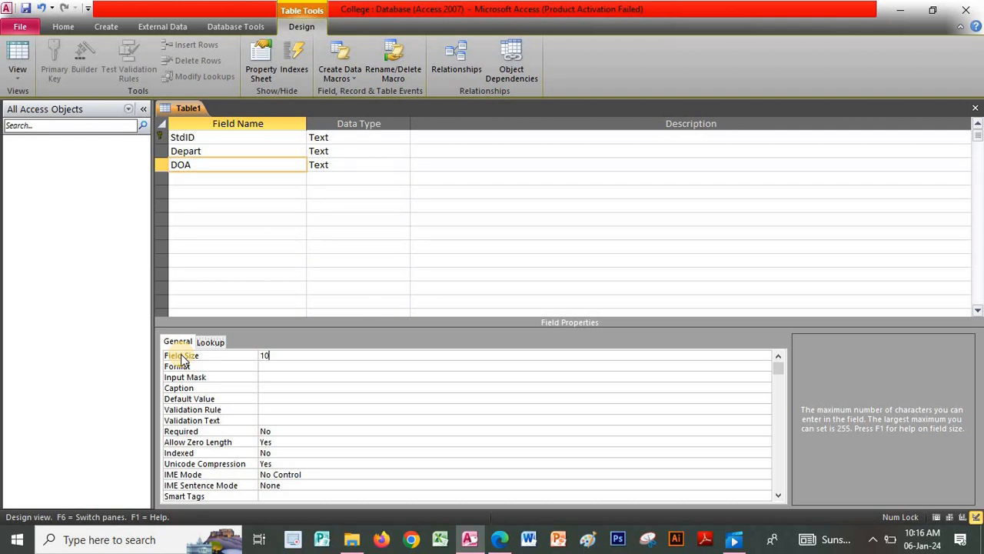
{"action": "left_click", "coordinate": [203, 388]}
{"action": "type", "text": "D"}
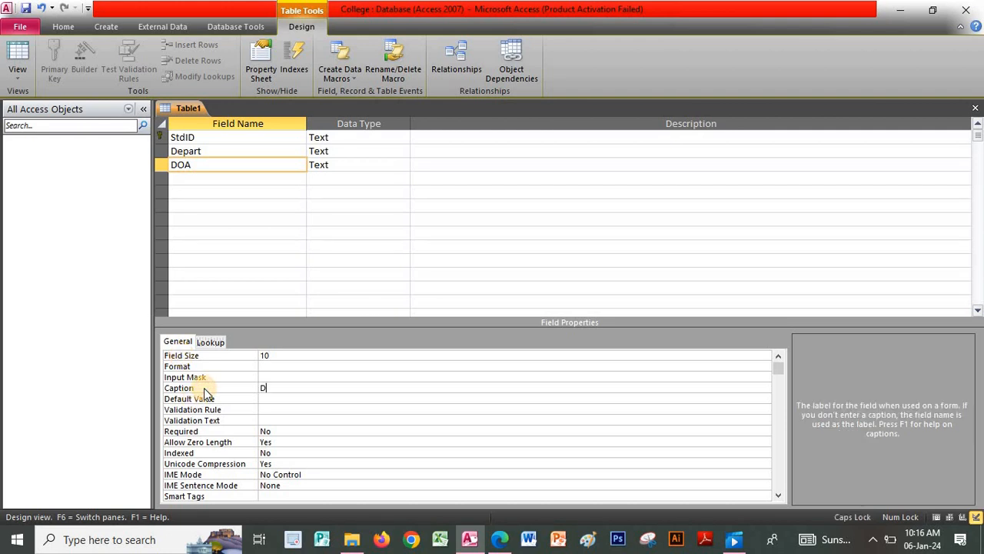
{"action": "type", "text": "ate of Admission"}
{"action": "left_click", "coordinate": [214, 143]}
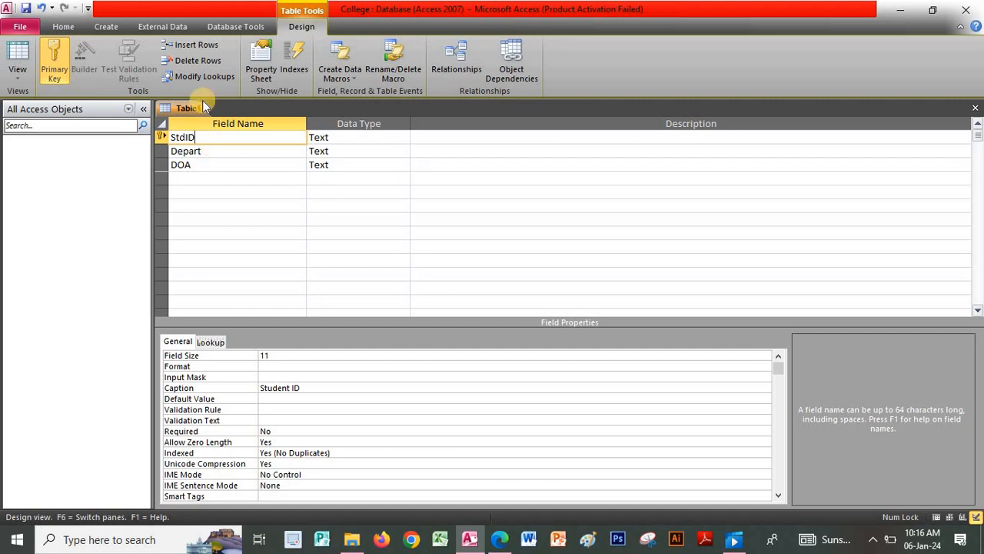
- Save the table as School and start a second blank table in Design View
{"action": "right_click", "coordinate": [184, 108]}
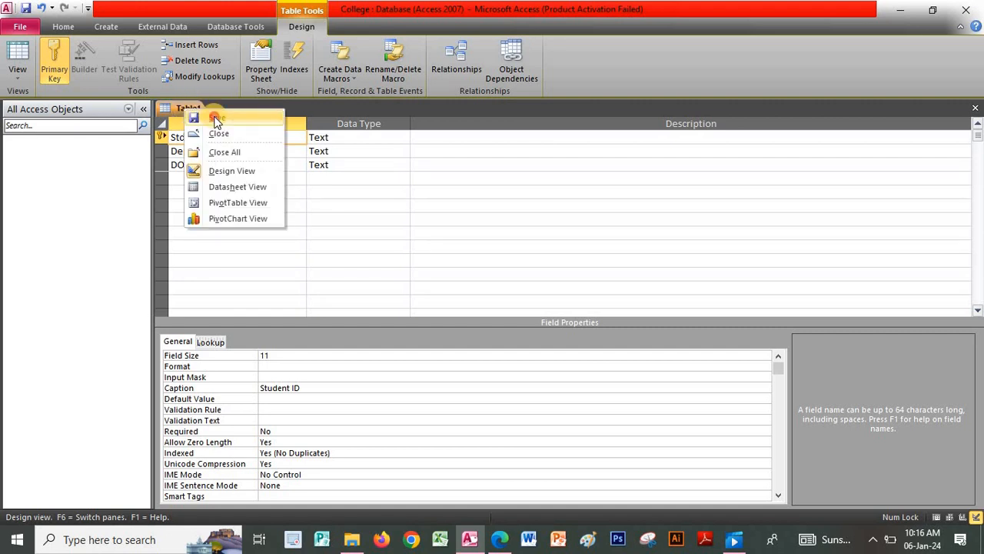
{"action": "left_click", "coordinate": [218, 118]}
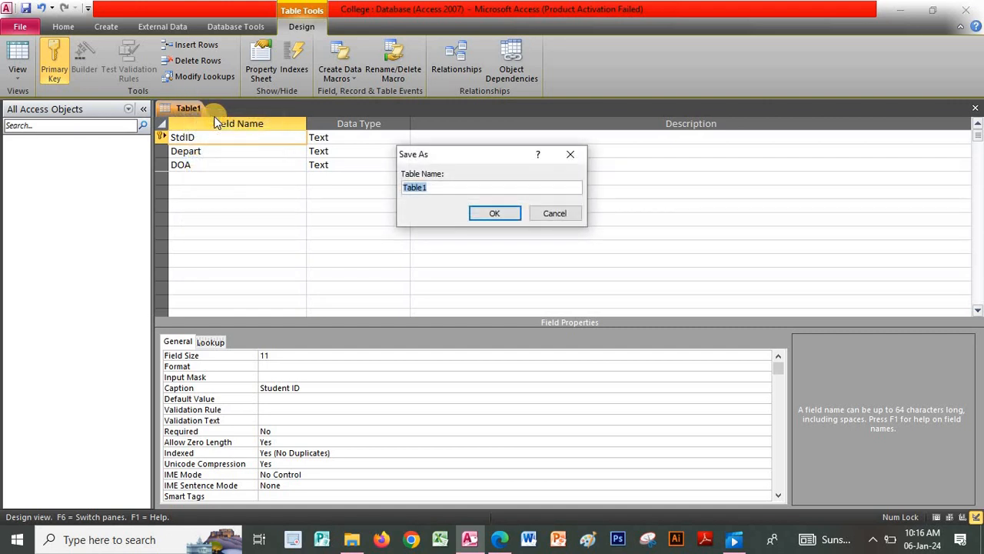
{"action": "key", "text": "Caps_Lock"}
{"action": "type", "text": "S"}
{"action": "key", "text": "Caps_Lock"}
{"action": "type", "text": "chool"}
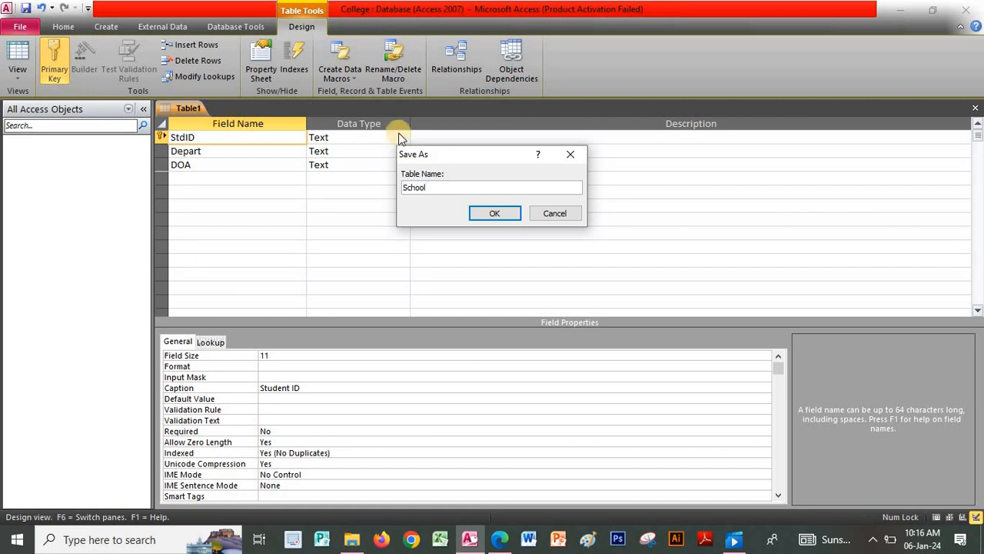
{"action": "left_click", "coordinate": [502, 215]}
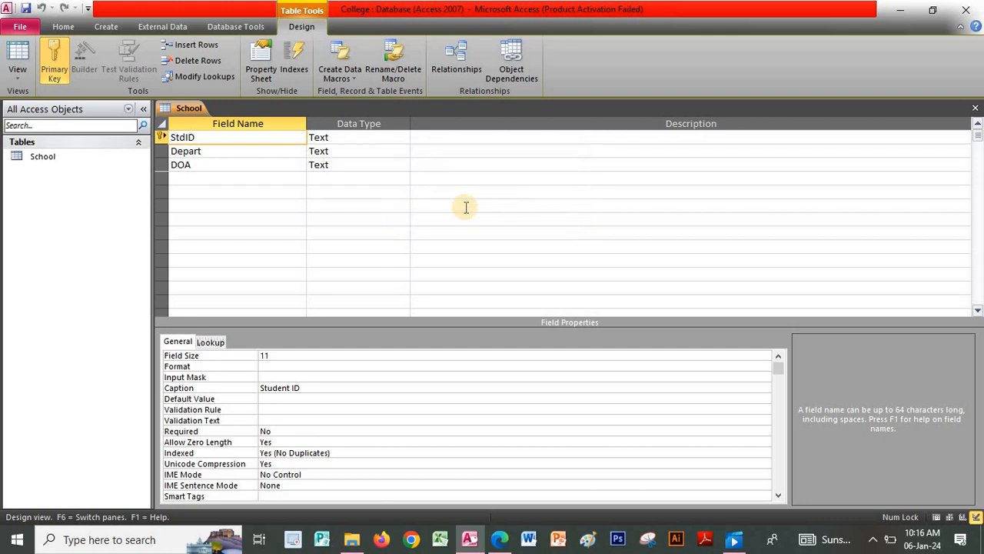
{"action": "left_click", "coordinate": [112, 23]}
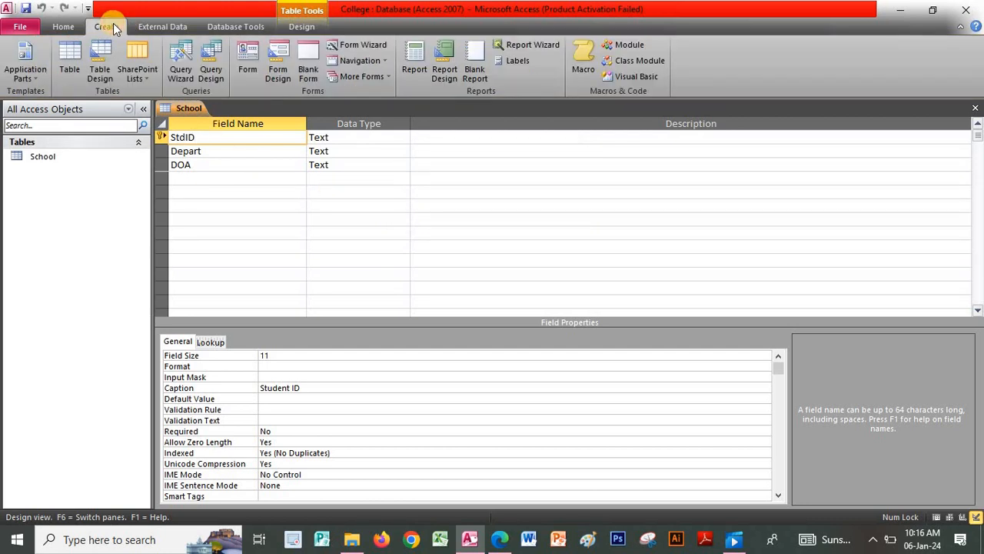
{"action": "left_click", "coordinate": [105, 54]}
- Add the IDCard and StdName Text fields to the new table
{"action": "left_click", "coordinate": [203, 139]}
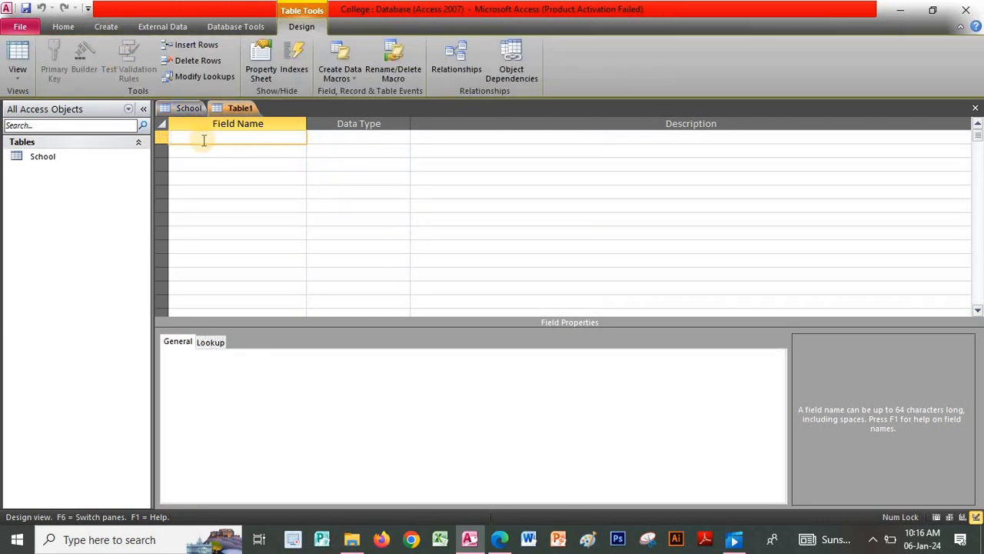
{"action": "key", "text": "Caps_Lock"}
{"action": "type", "text": "DC"}
{"action": "key", "text": "Caps_Lock"}
{"action": "type", "text": "ard"}
{"action": "key", "text": "Down"}
{"action": "key", "text": "Caps_Lock"}
{"action": "type", "text": "STD"}
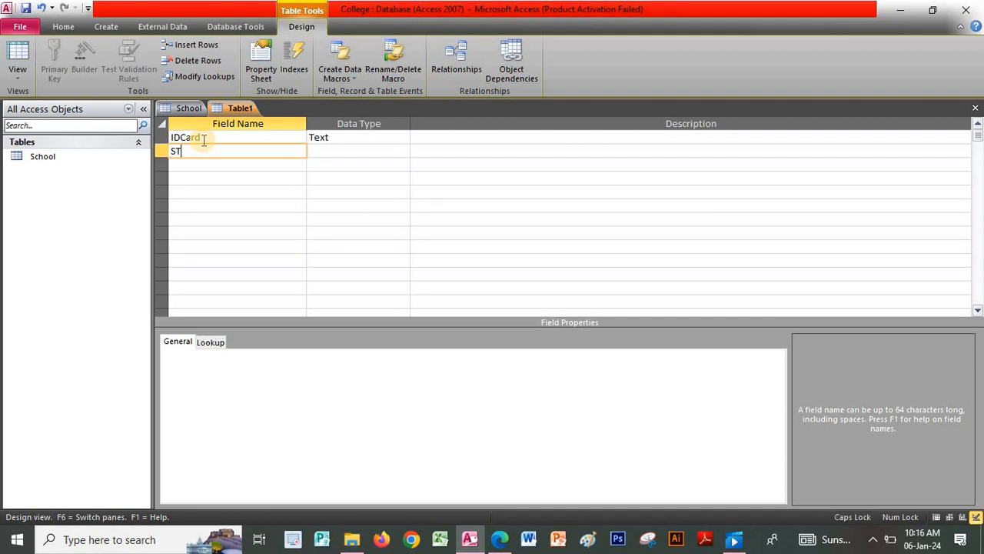
{"action": "key", "text": "BackSpace"}
{"action": "key", "text": "BackSpace"}
{"action": "key", "text": "Caps_Lock"}
{"action": "type", "text": "td"}
{"action": "key", "text": "Caps_Lock"}
{"action": "type", "text": "N"}
{"action": "key", "text": "Caps_Lock"}
{"action": "type", "text": "ame"}
{"action": "key", "text": "Tab"}
{"action": "key", "text": "shift+Tab"}
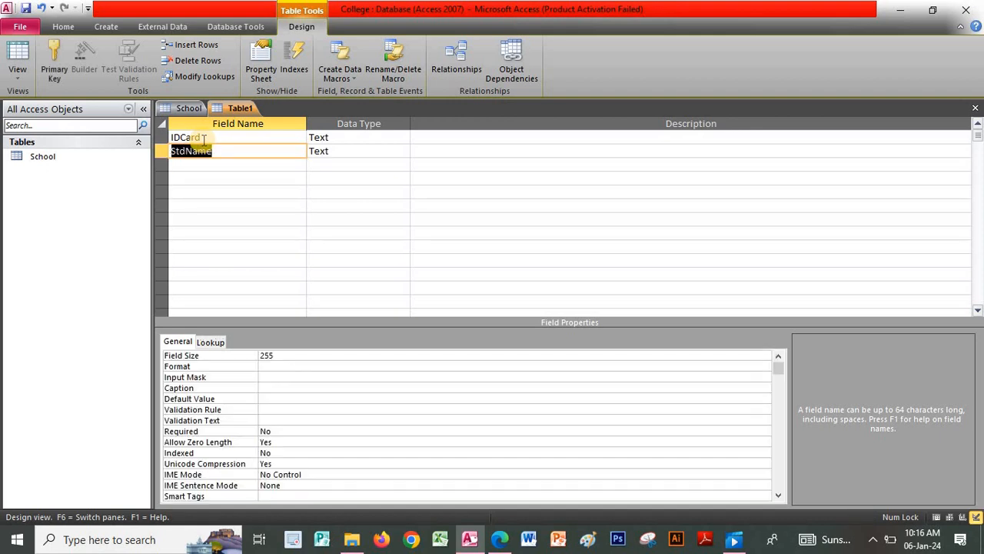
- Add the StdID and Gender Text fields below StdName
{"action": "left_click", "coordinate": [199, 163]}
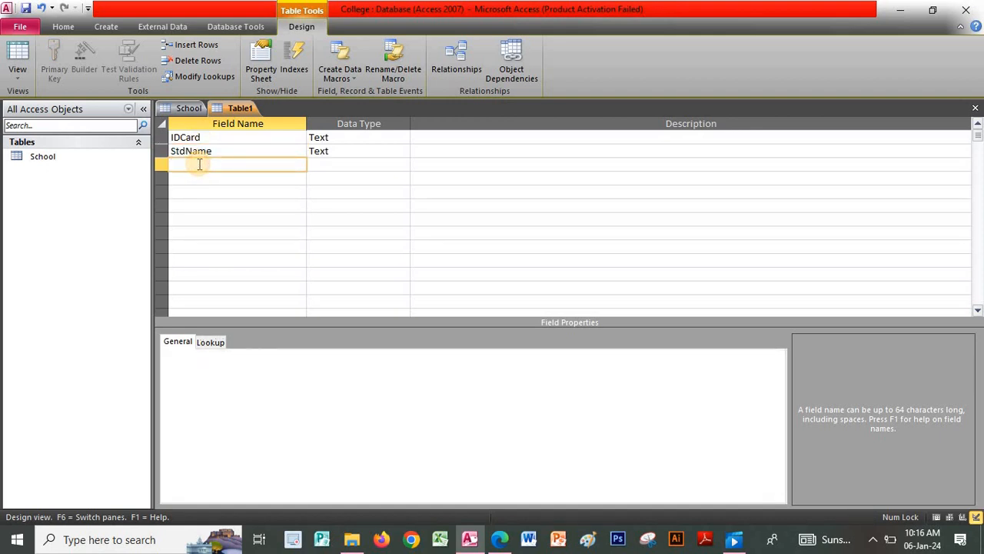
{"action": "key", "text": "Caps_Lock"}
{"action": "type", "text": "S"}
{"action": "key", "text": "Caps_Lock"}
{"action": "type", "text": "td"}
{"action": "key", "text": "Caps_Lock"}
{"action": "type", "text": "ID"}
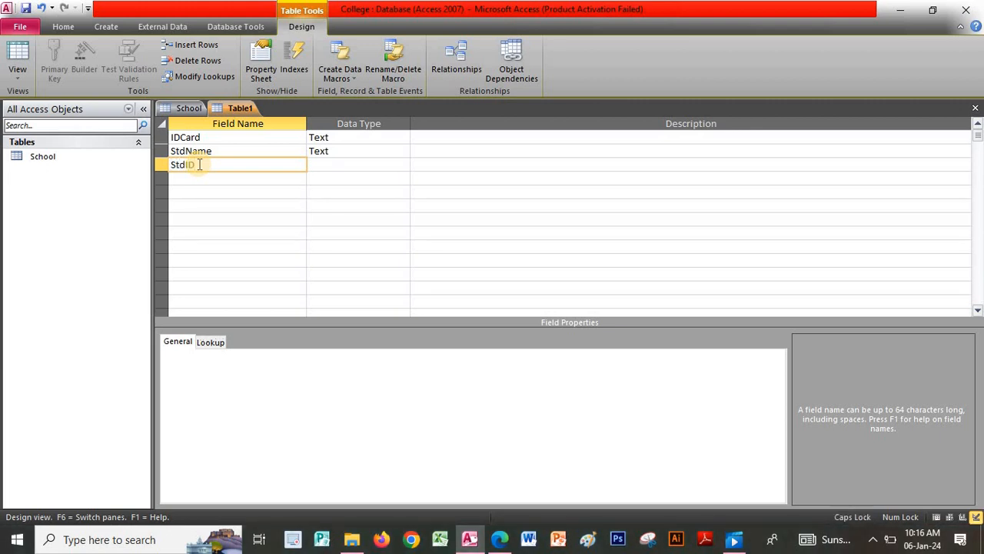
{"action": "key", "text": "Down"}
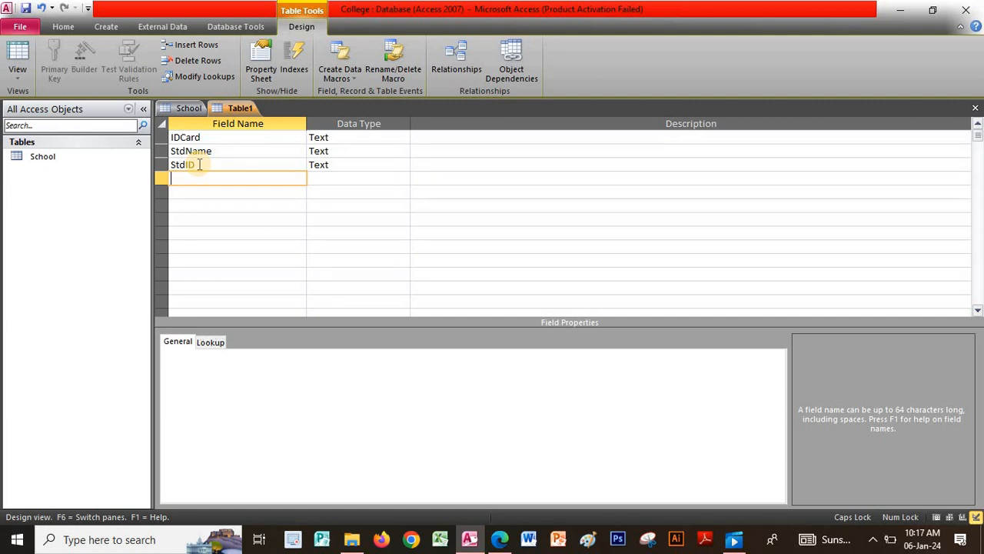
{"action": "type", "text": "G"}
{"action": "key", "text": "Caps_Lock"}
{"action": "type", "text": "ender"}
{"action": "left_click", "coordinate": [216, 136]}
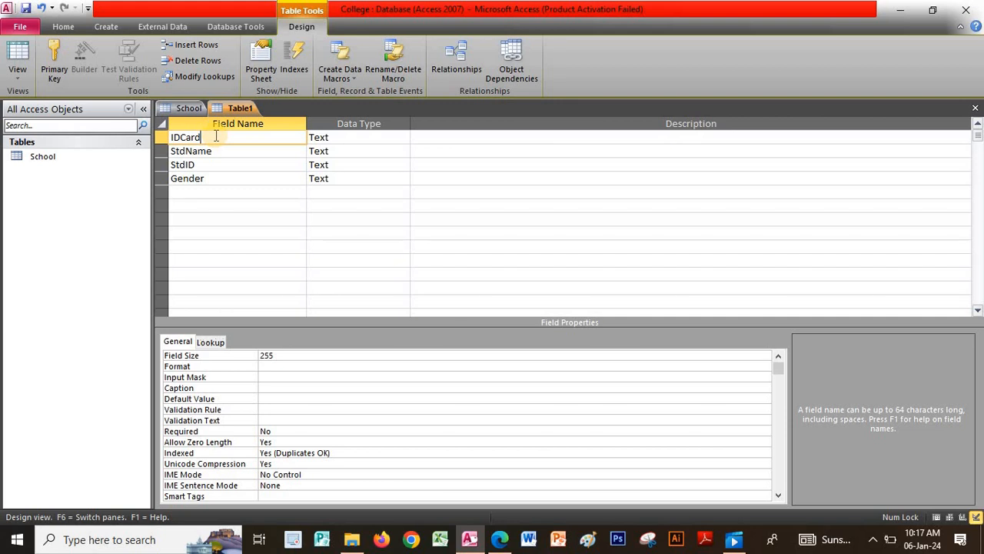
{"action": "right_click", "coordinate": [216, 136]}
- Make IDCard the primary key with Field Size 8 and caption 'Identification Card'
{"action": "left_click", "coordinate": [247, 144]}
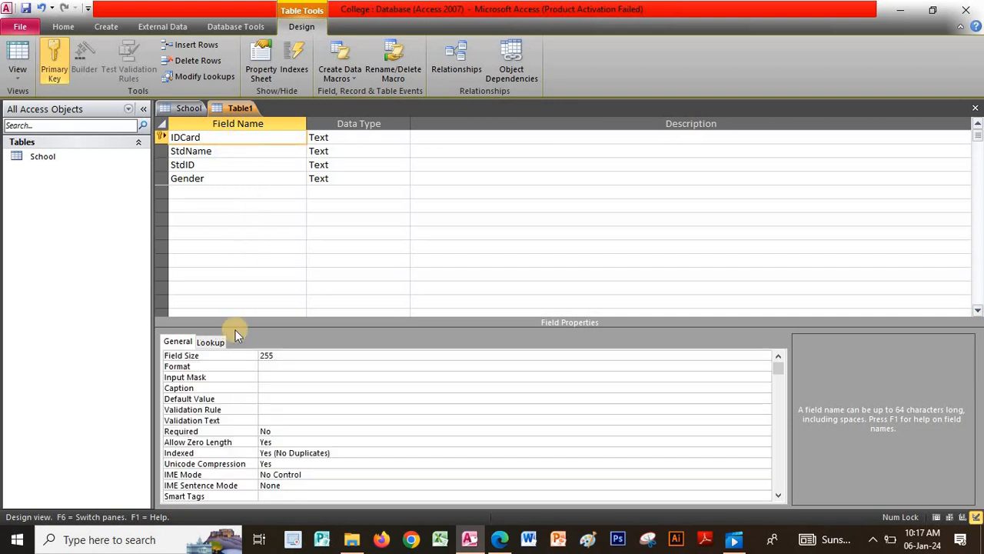
{"action": "left_click", "coordinate": [236, 356]}
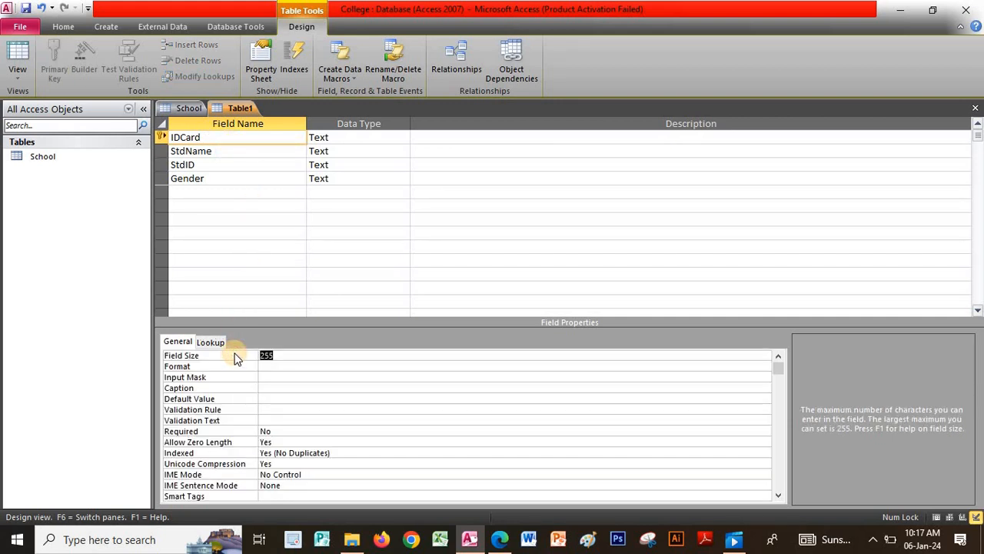
{"action": "type", "text": "8"}
{"action": "left_click", "coordinate": [223, 390]}
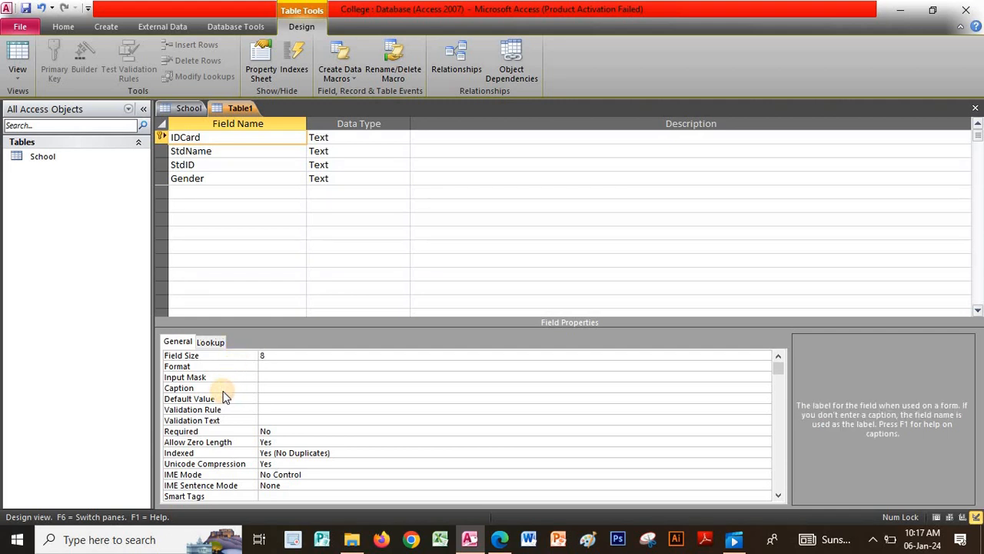
{"action": "key", "text": "Caps_Lock"}
{"action": "type", "text": "I"}
{"action": "key", "text": "Caps_Lock"}
{"action": "type", "text": "dentification"}
{"action": "key", "text": "Caps_Lock"}
{"action": "type", "text": "C"}
{"action": "key", "text": "Caps_Lock"}
{"action": "type", "text": "ard"}
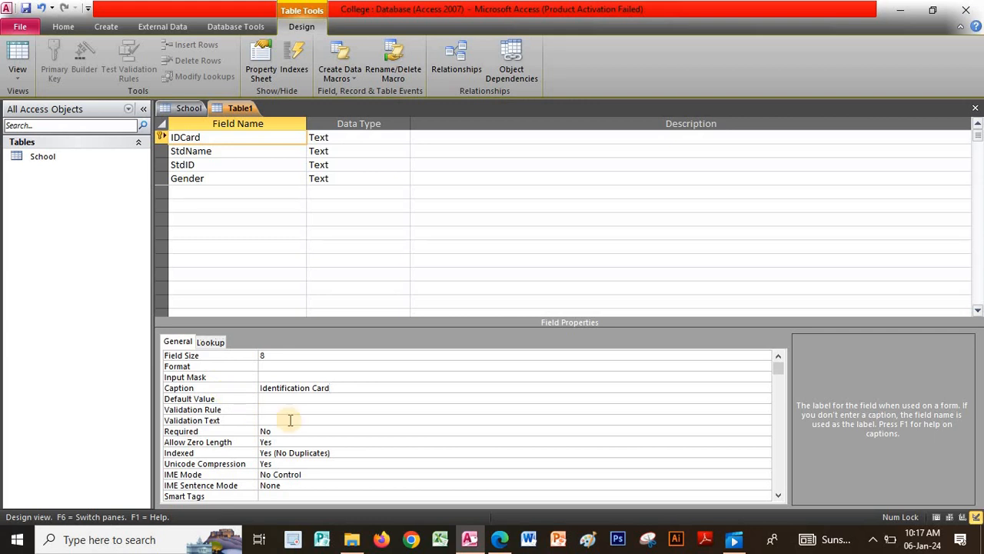
- Give StdName a Field Size of 25 and the caption 'Student Name'
{"action": "left_click", "coordinate": [237, 155]}
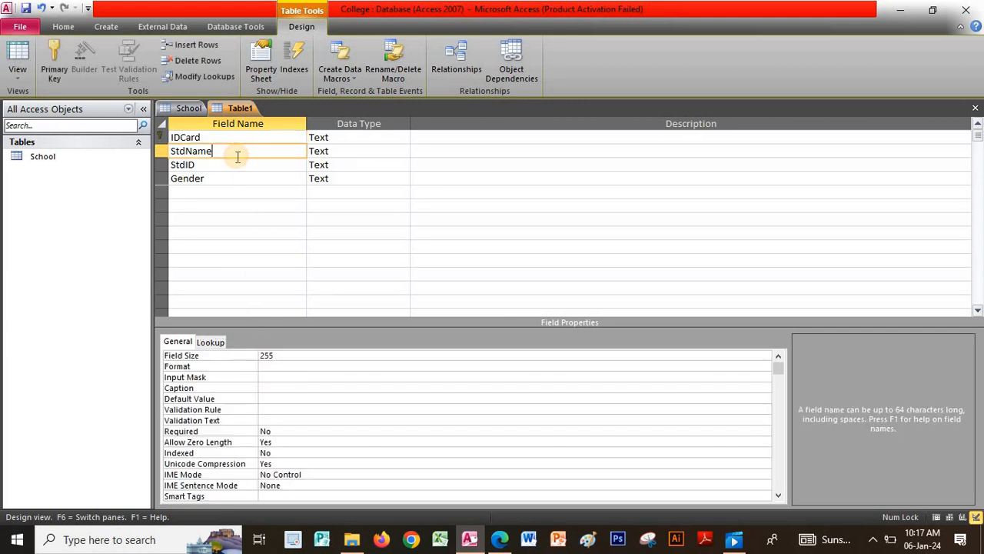
{"action": "left_click", "coordinate": [208, 390]}
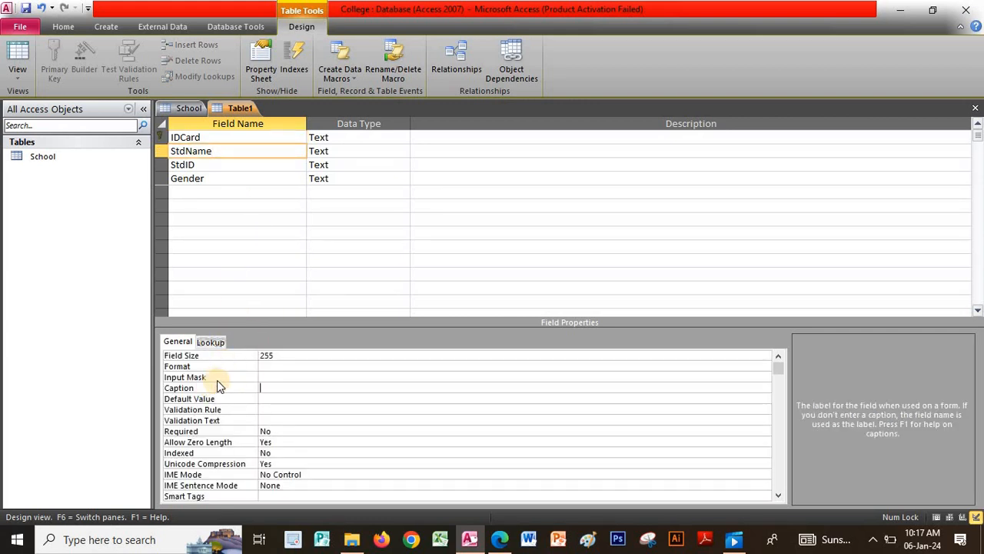
{"action": "left_click", "coordinate": [207, 358]}
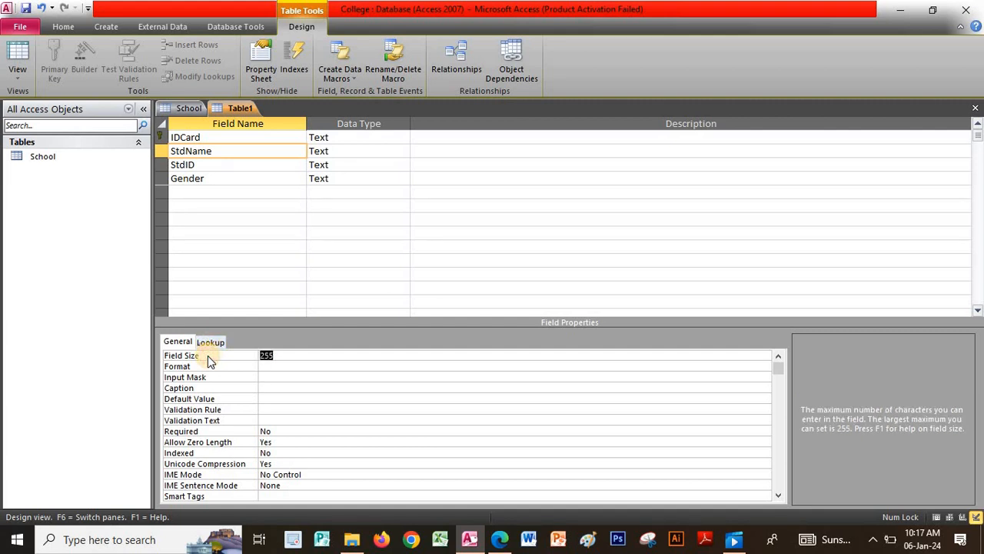
{"action": "key", "text": "BackSpace"}
{"action": "type", "text": "25"}
{"action": "left_click", "coordinate": [223, 389]}
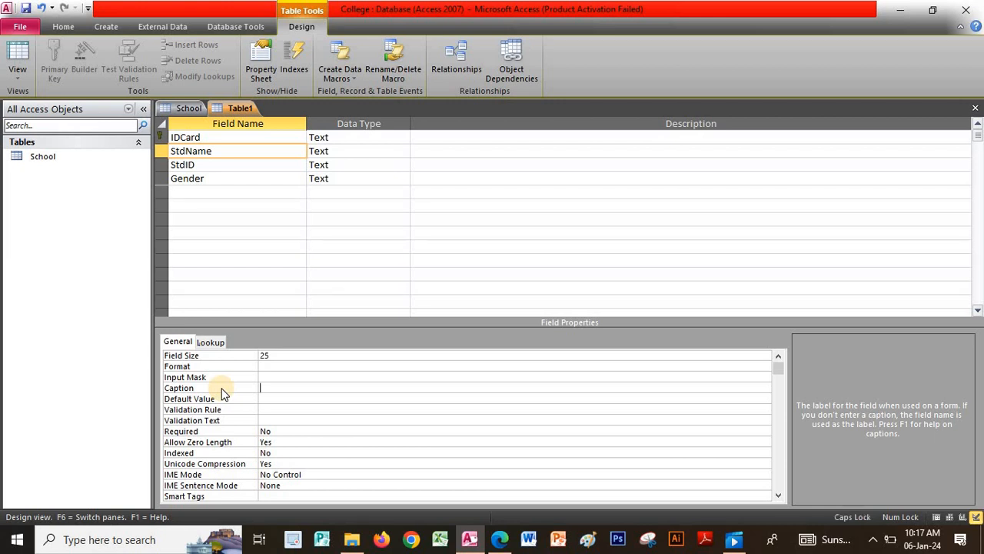
{"action": "type", "text": "Student Name"}
- Give StdID a Field Size of 11 and the caption 'Student ID'
{"action": "left_click", "coordinate": [218, 165]}
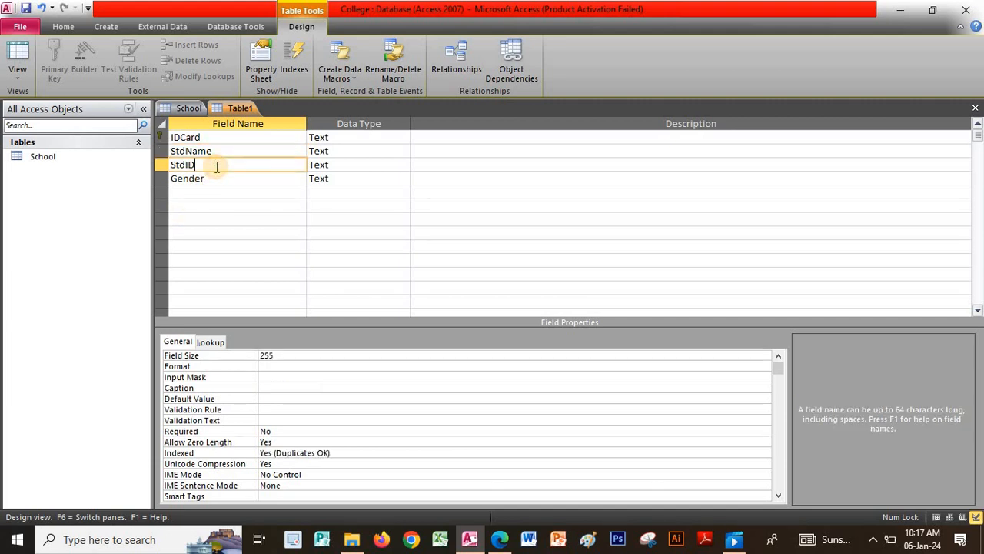
{"action": "left_click", "coordinate": [192, 356]}
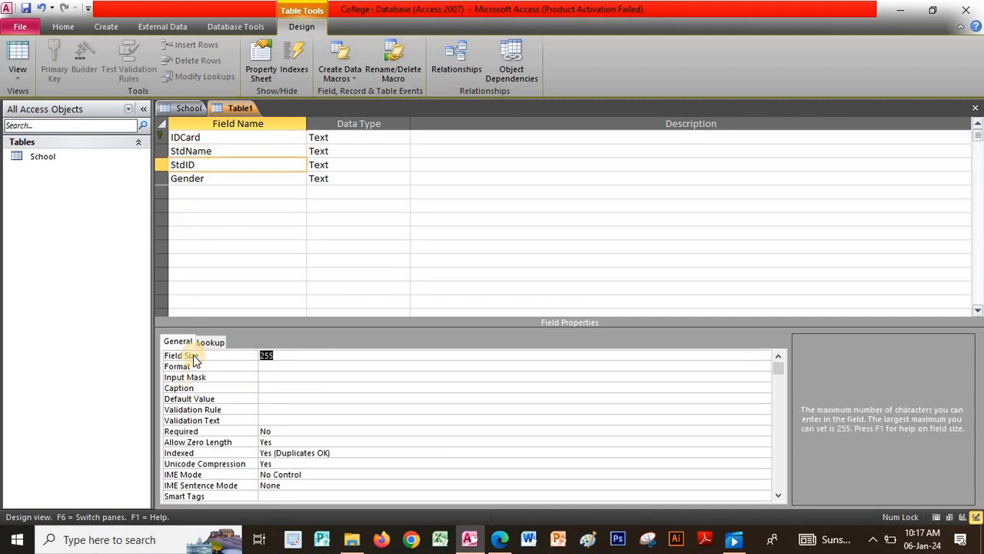
{"action": "type", "text": "11"}
{"action": "left_click", "coordinate": [190, 389]}
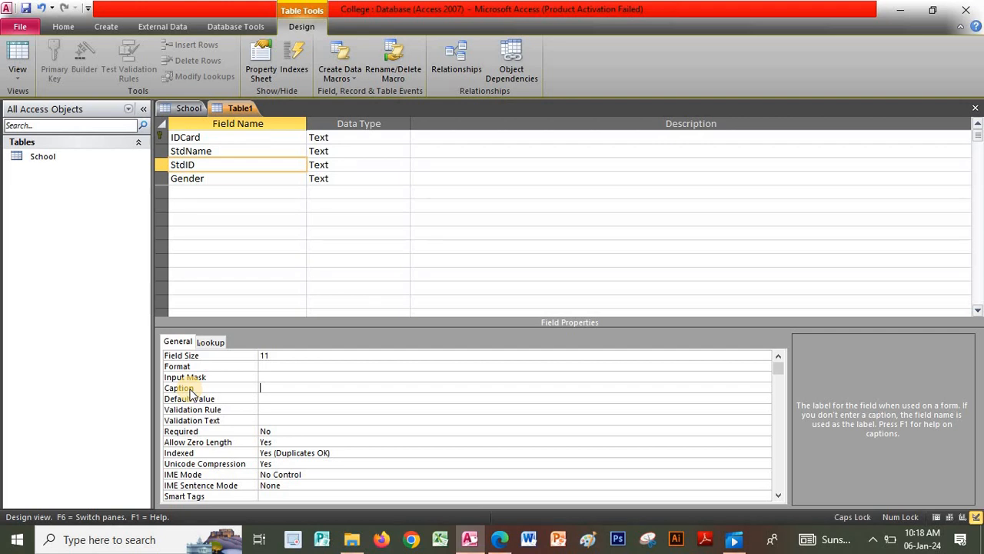
{"action": "type", "text": "Student"}
{"action": "key", "text": "Caps_Lock"}
{"action": "type", "text": "ID"}
- Give Gender a Field Size of 6 and the caption 'Gender'
{"action": "left_click", "coordinate": [222, 176]}
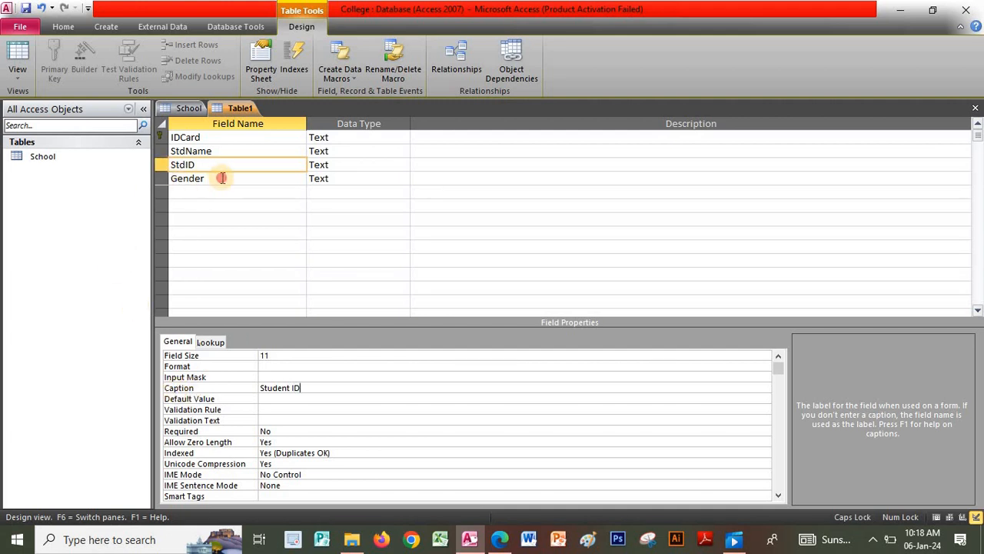
{"action": "left_click", "coordinate": [202, 358]}
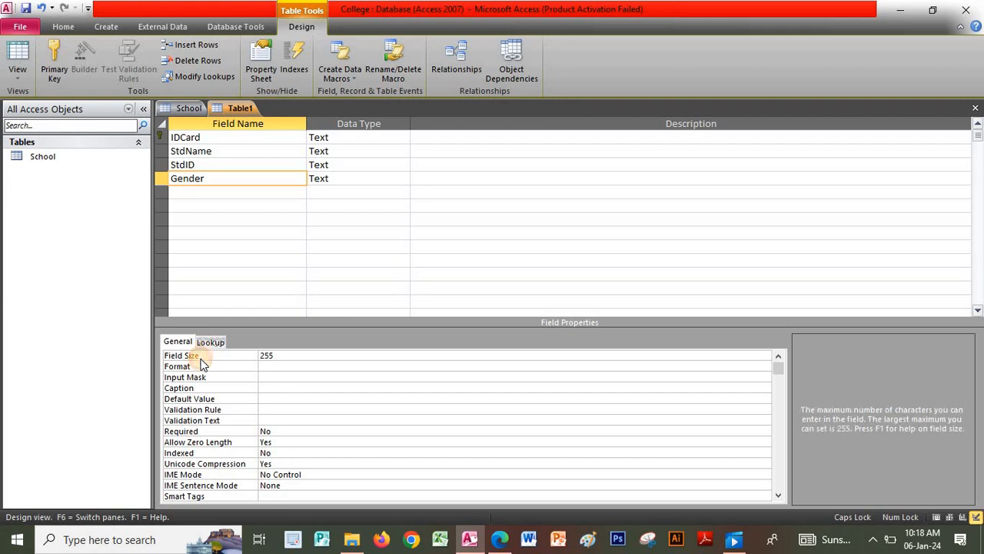
{"action": "type", "text": "6"}
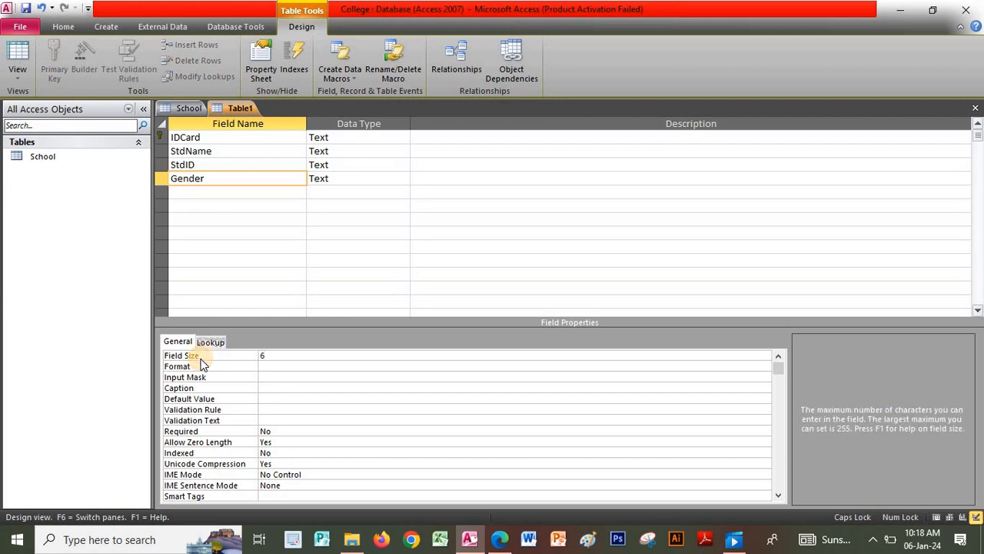
{"action": "left_click", "coordinate": [204, 389]}
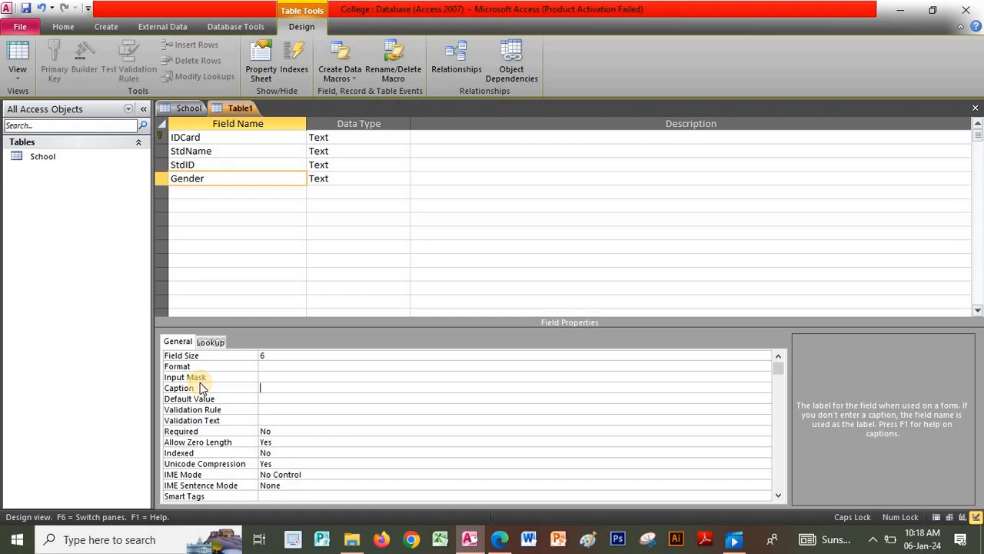
{"action": "type", "text": "G"}
{"action": "key", "text": "Caps_Lock"}
{"action": "type", "text": "endee"}
{"action": "key", "text": "BackSpace"}
- Finish the Gender caption, save the second table as Student, and return to the School design
{"action": "type", "text": "r"}
{"action": "right_click", "coordinate": [234, 106]}
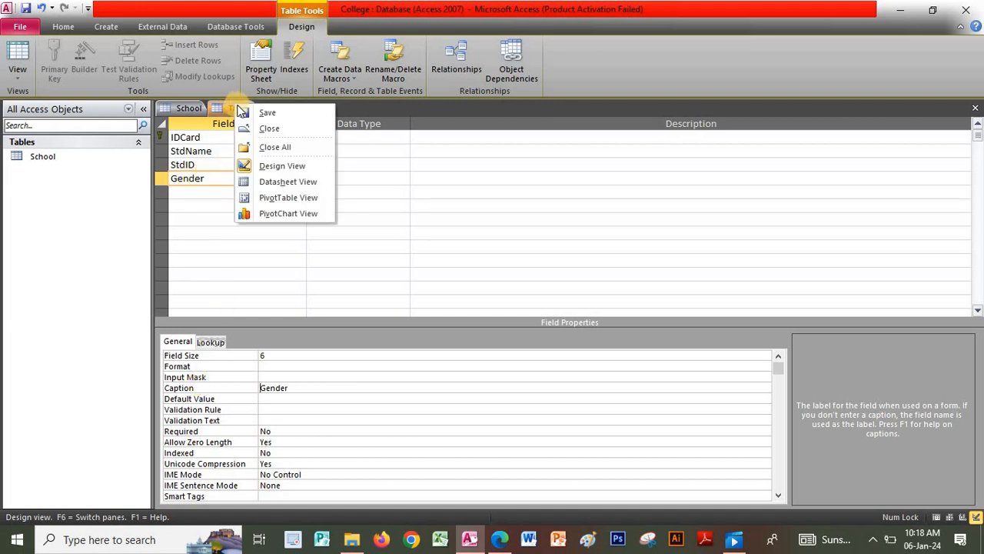
{"action": "left_click", "coordinate": [245, 113]}
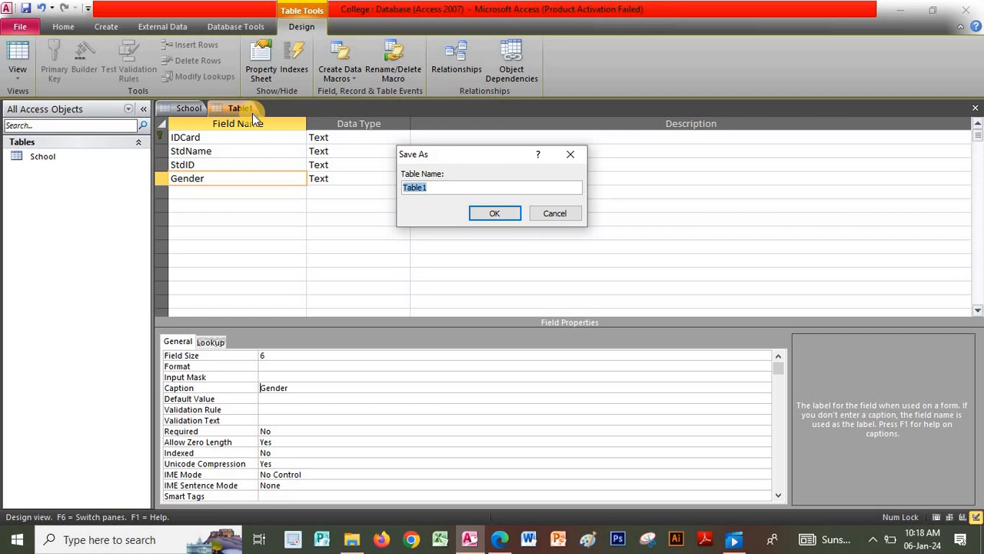
{"action": "key", "text": "Caps_Lock"}
{"action": "type", "text": "S"}
{"action": "key", "text": "Caps_Lock"}
{"action": "type", "text": "tudent"}
{"action": "left_click", "coordinate": [506, 214]}
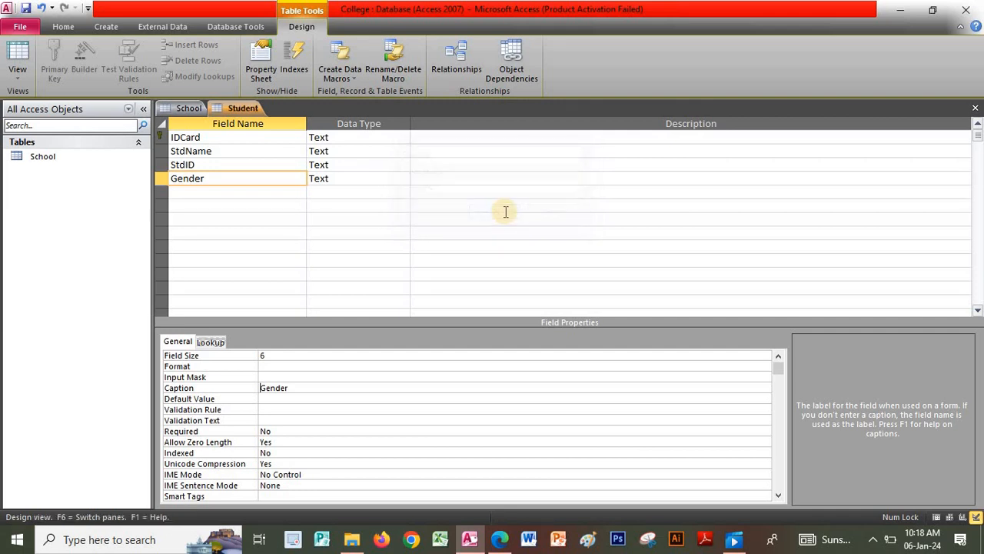
{"action": "left_click", "coordinate": [201, 107]}
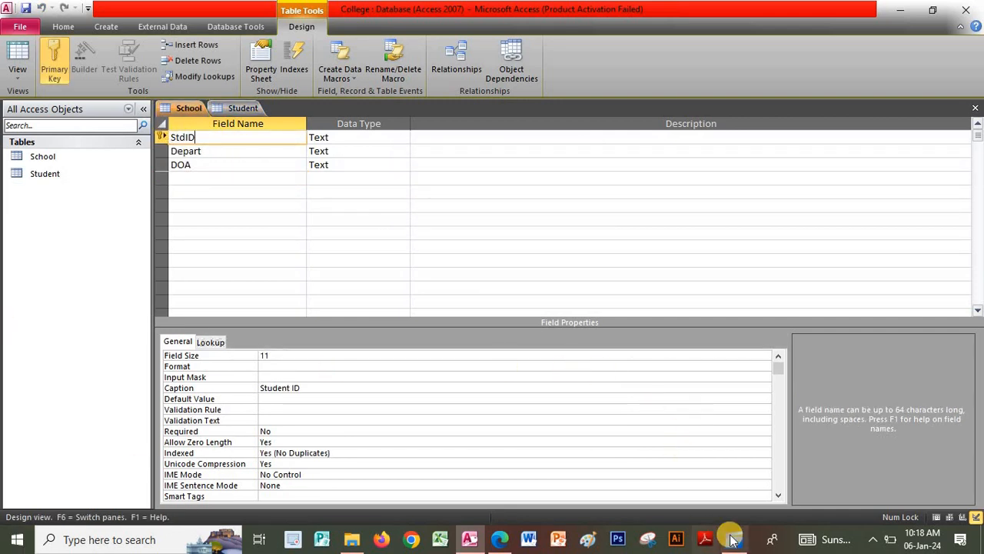
{"action": "mouse_move", "coordinate": [732, 541]}
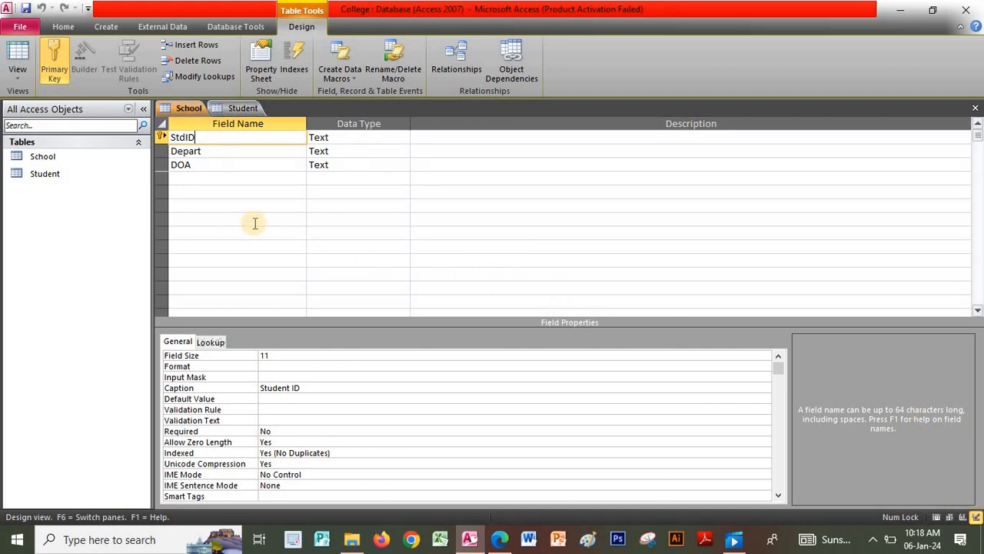
{"action": "left_click", "coordinate": [500, 542]}
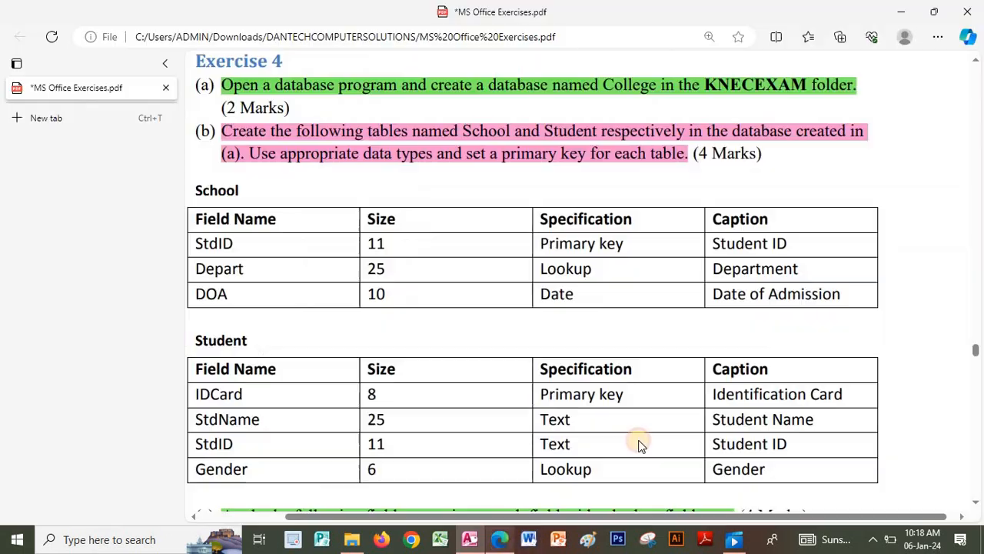
{"action": "scroll", "coordinate": [670, 374], "scroll_direction": "down", "scroll_amount": 1}
{"action": "scroll", "coordinate": [673, 374], "scroll_direction": "down", "scroll_amount": 5}
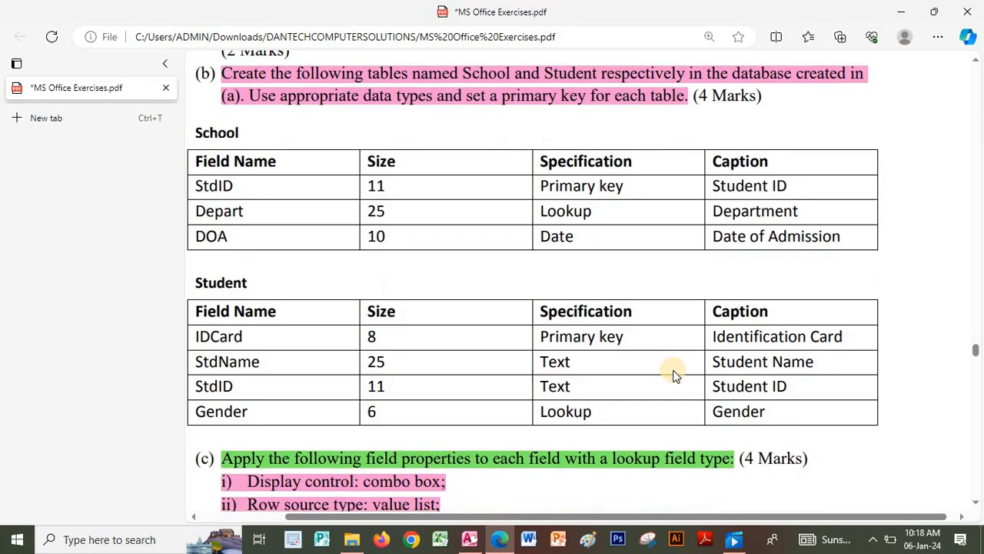
{"action": "scroll", "coordinate": [673, 374], "scroll_direction": "down", "scroll_amount": 3}
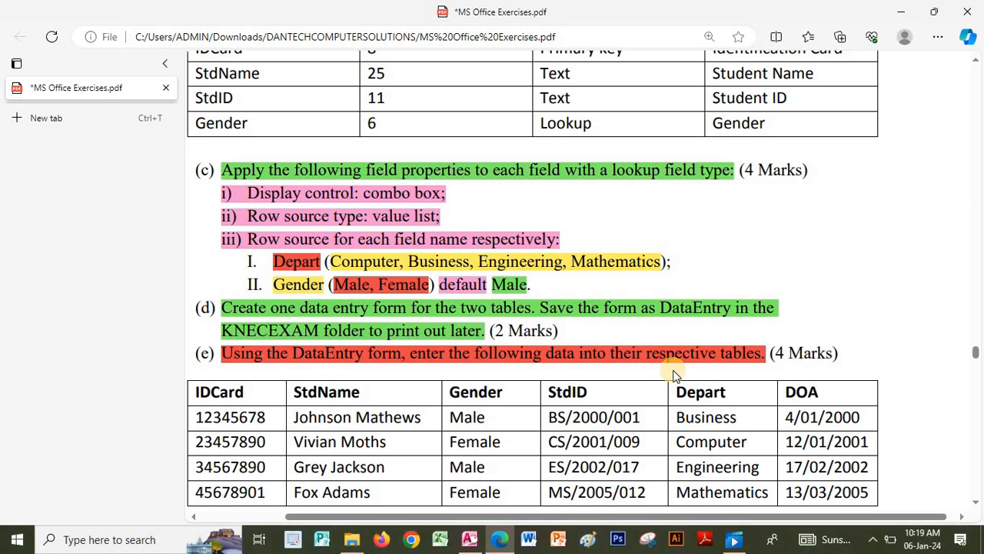
{"action": "scroll", "coordinate": [673, 375], "scroll_direction": "up", "scroll_amount": 5}
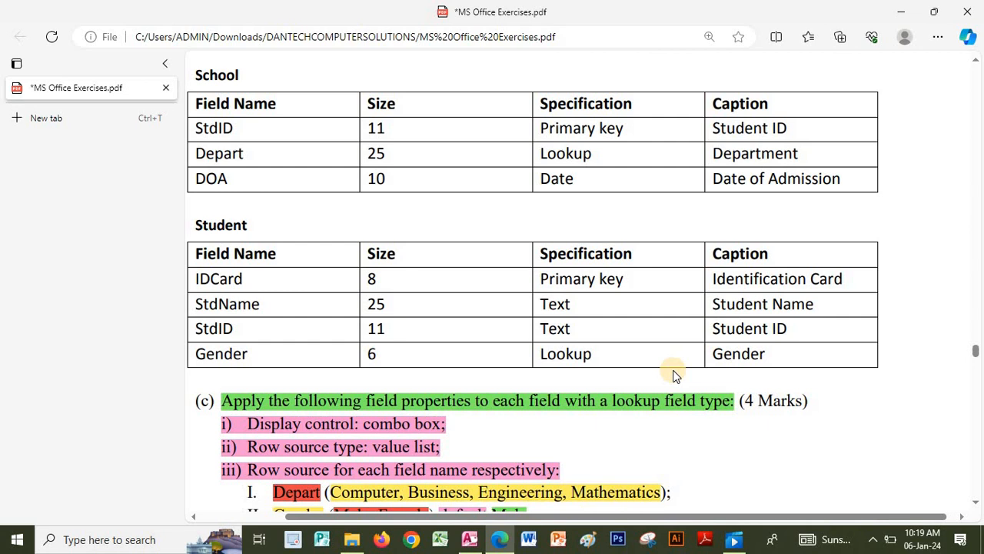
{"action": "scroll", "coordinate": [673, 375], "scroll_direction": "down", "scroll_amount": 3}
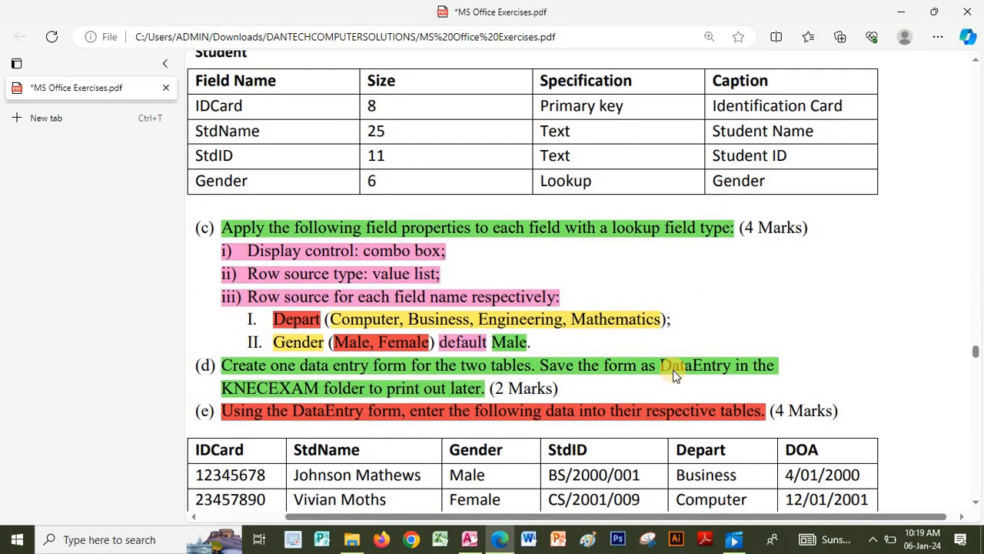
{"action": "scroll", "coordinate": [673, 374], "scroll_direction": "down", "scroll_amount": 1}
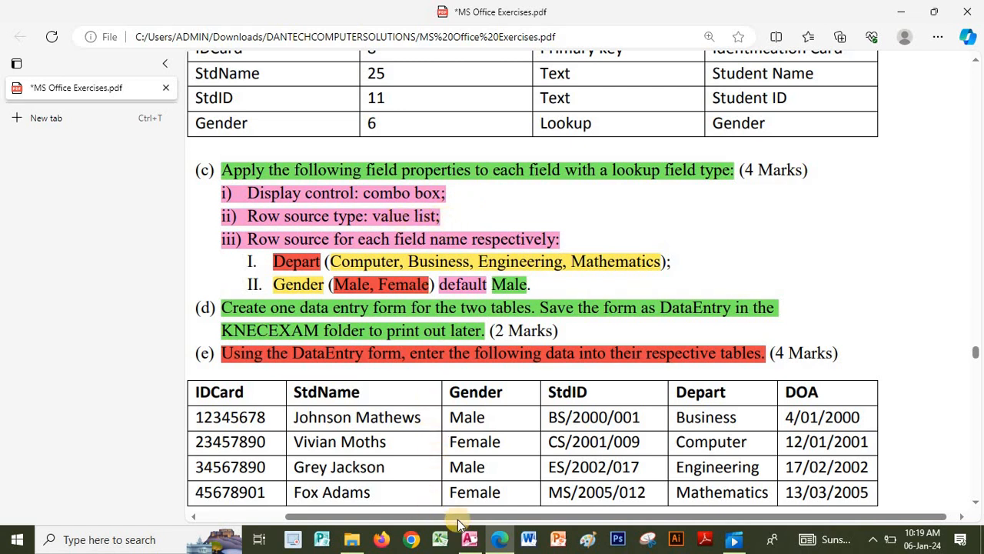
{"action": "left_click", "coordinate": [470, 540]}
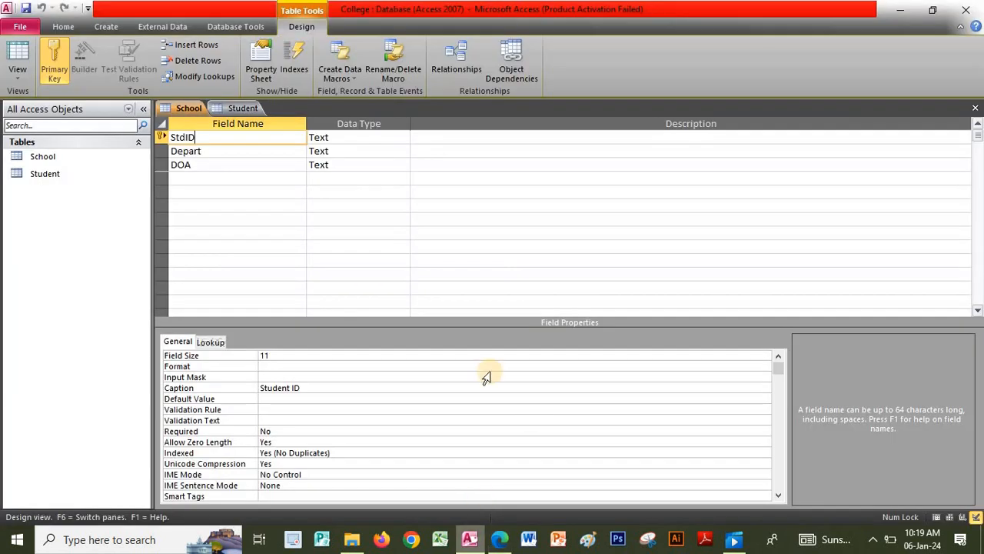
- Give the Depart field a Combo Box display control with a Value List row source
{"action": "left_click", "coordinate": [221, 150]}
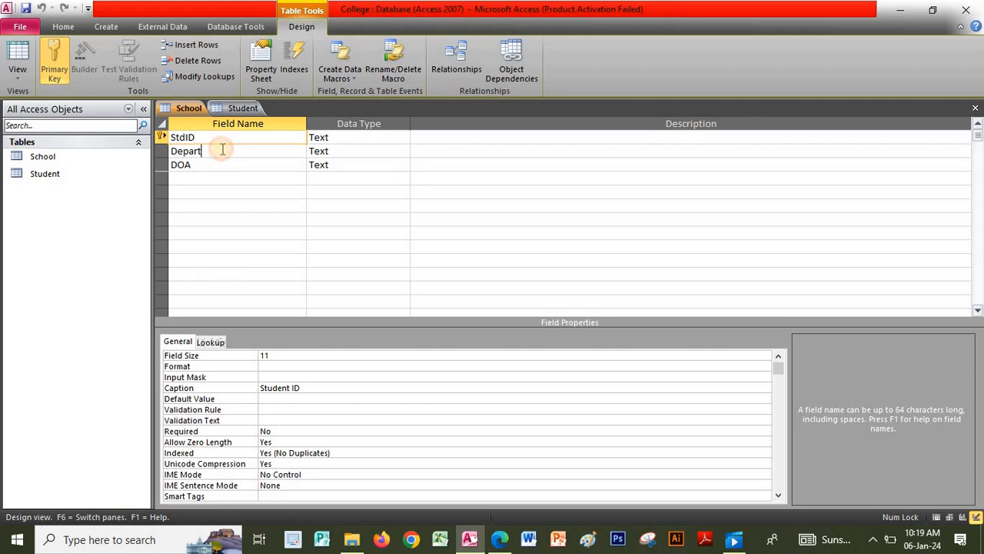
{"action": "left_click", "coordinate": [211, 343]}
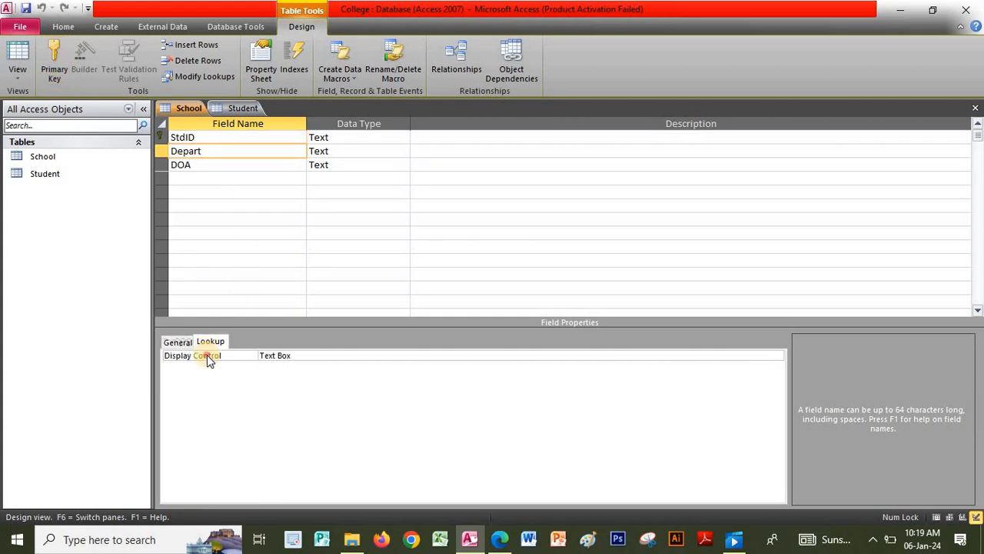
{"action": "left_click", "coordinate": [206, 356]}
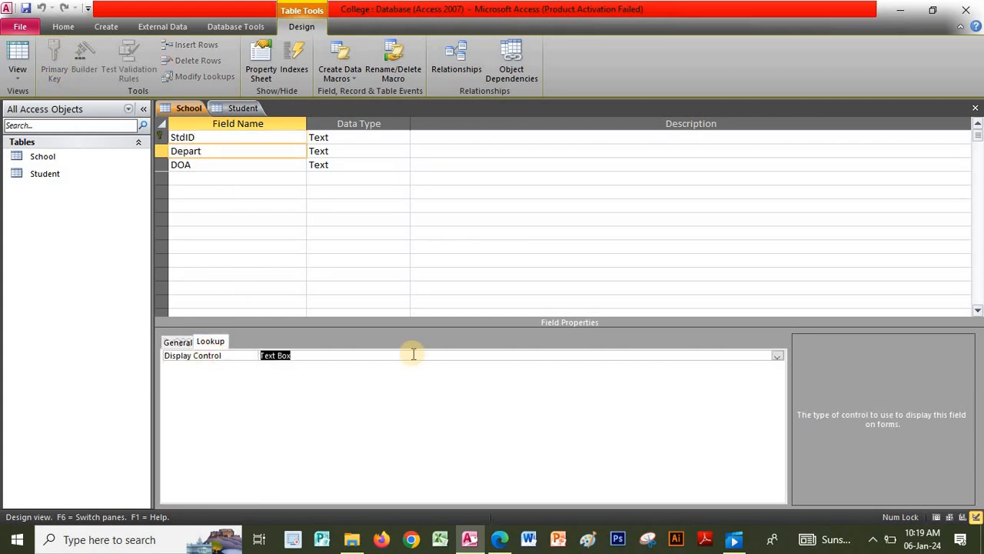
{"action": "left_click", "coordinate": [776, 354]}
{"action": "left_click", "coordinate": [296, 385]}
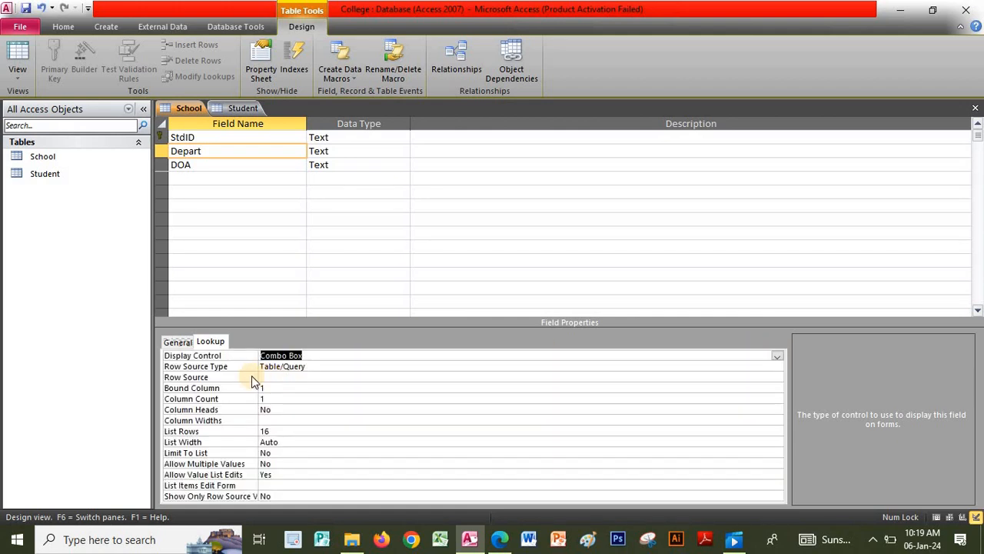
{"action": "left_click", "coordinate": [235, 365]}
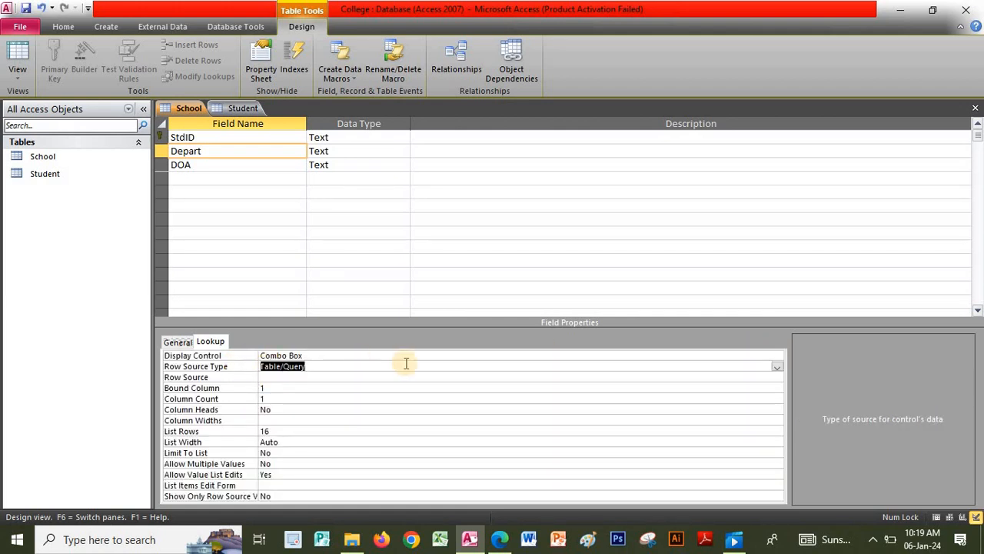
{"action": "left_click", "coordinate": [777, 367]}
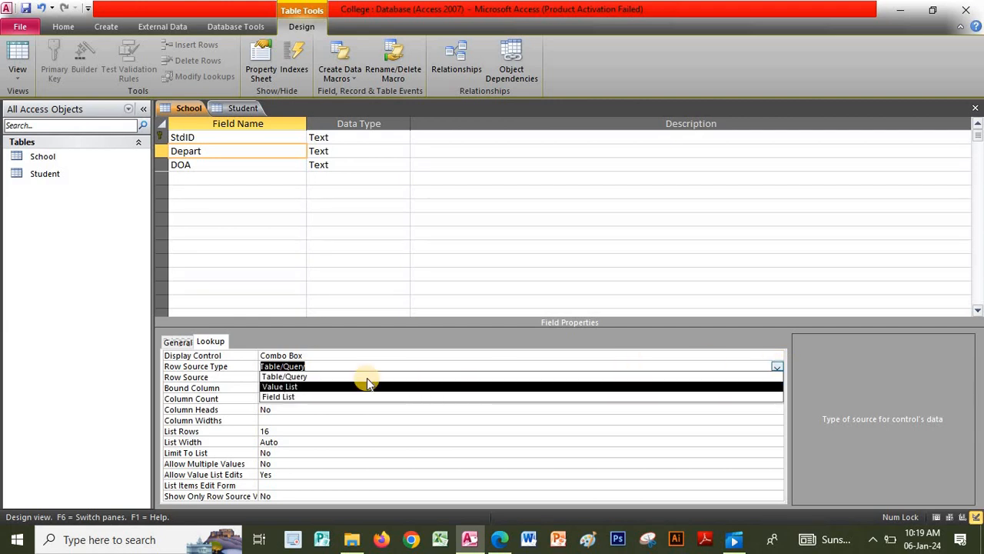
{"action": "left_click", "coordinate": [299, 387]}
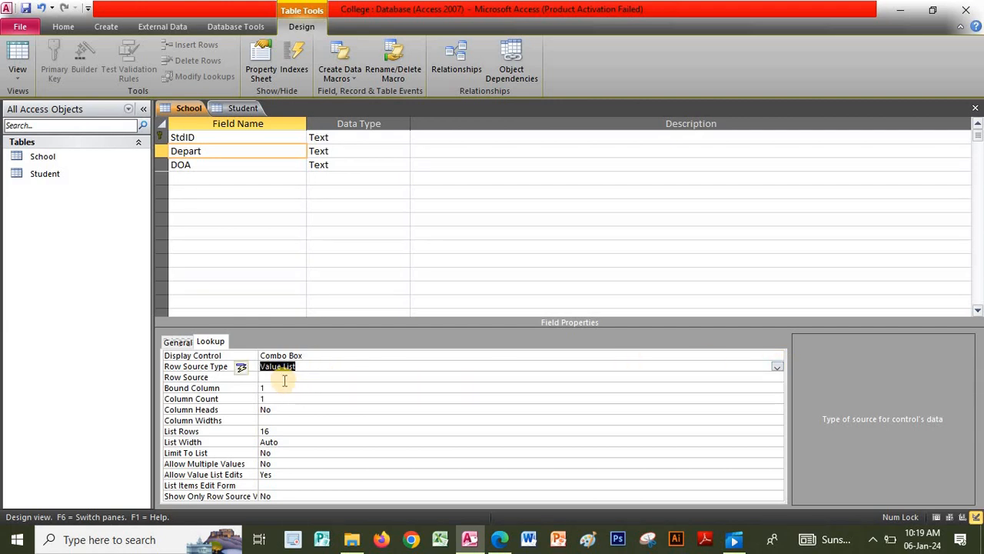
- Enter Depart's row source values: Computer, Business, Engineering, Mathematics
{"action": "left_click", "coordinate": [281, 378]}
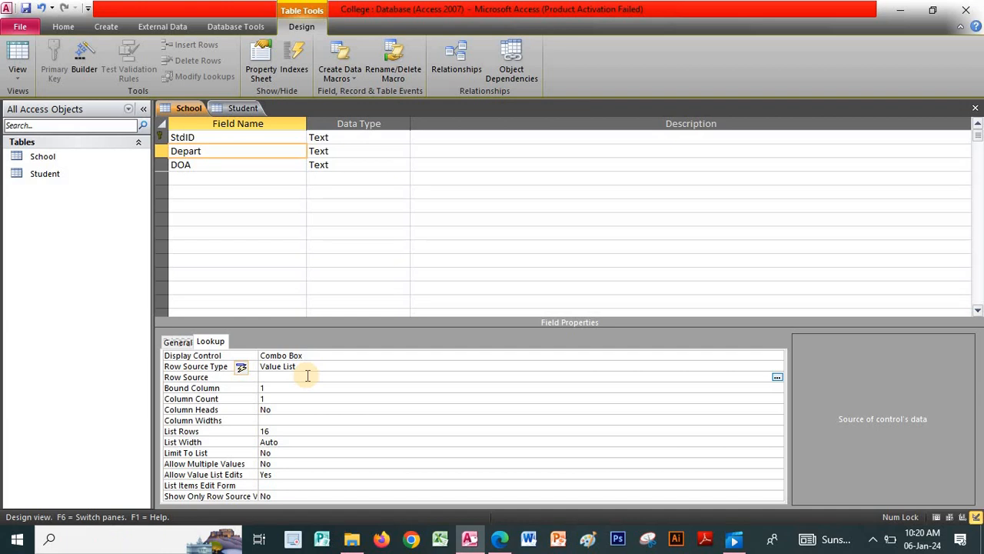
{"action": "type", "text": "Computer"}
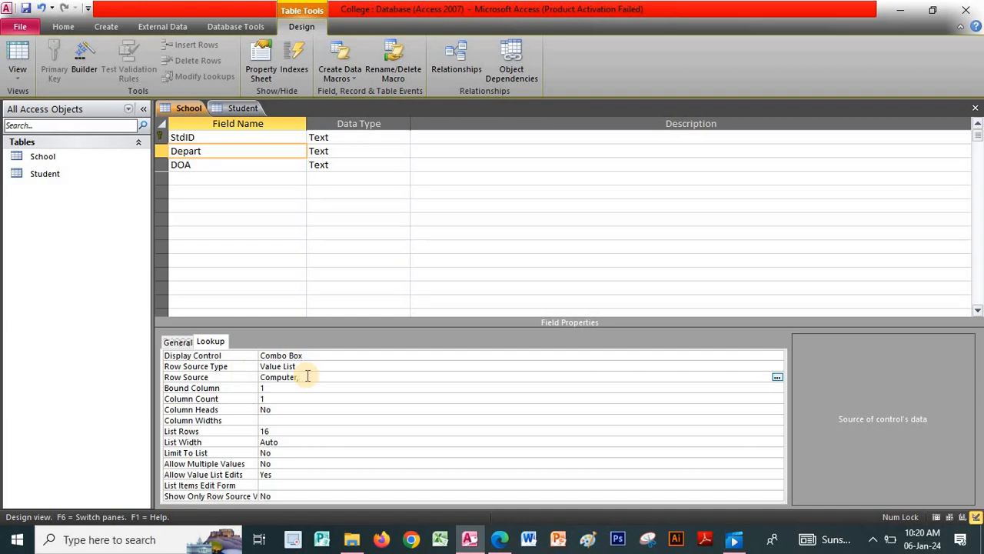
{"action": "type", "text": ","}
{"action": "key", "text": "Caps_Lock"}
{"action": "type", "text": "B"}
{"action": "key", "text": "Caps_Lock"}
{"action": "type", "text": "usiness,"}
{"action": "key", "text": "Caps_Lock"}
{"action": "type", "text": "E"}
{"action": "key", "text": "Caps_Lock"}
{"action": "type", "text": "ngineering,"}
{"action": "key", "text": "Caps_Lock"}
{"action": "type", "text": ",M"}
{"action": "key", "text": "Caps_Lock"}
{"action": "type", "text": "athema"}
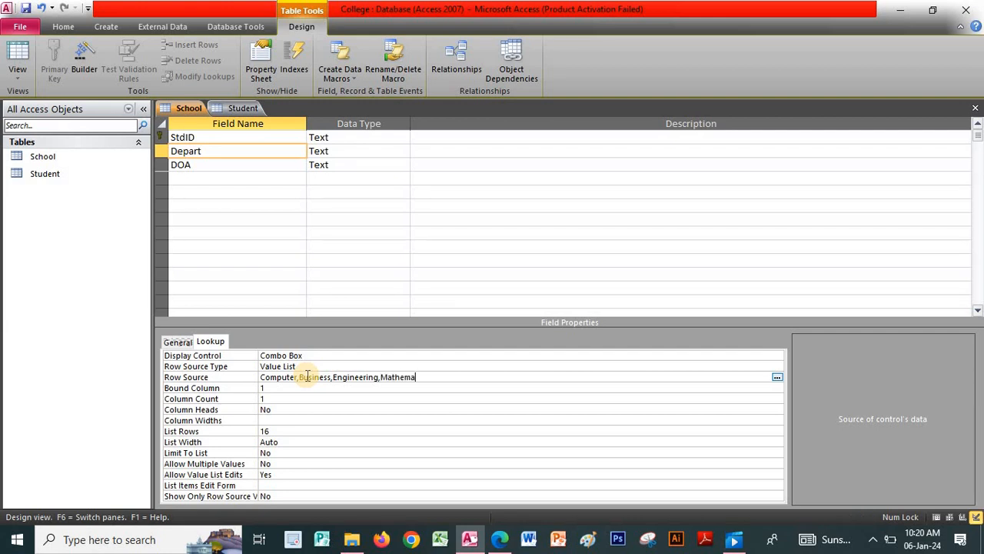
{"action": "type", "text": "tics"}
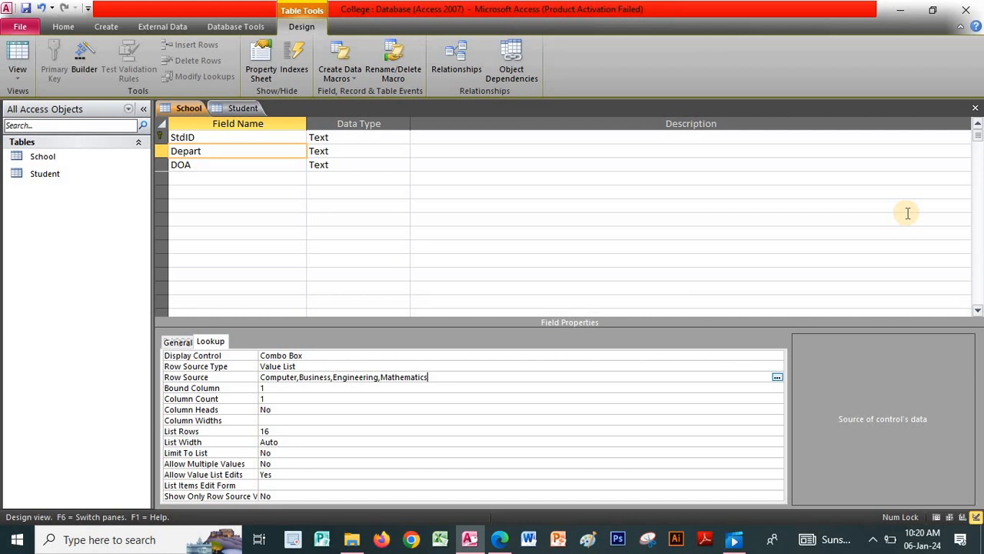
- Save the School table design, then make Student's Gender field a combo box
{"action": "left_click", "coordinate": [974, 109]}
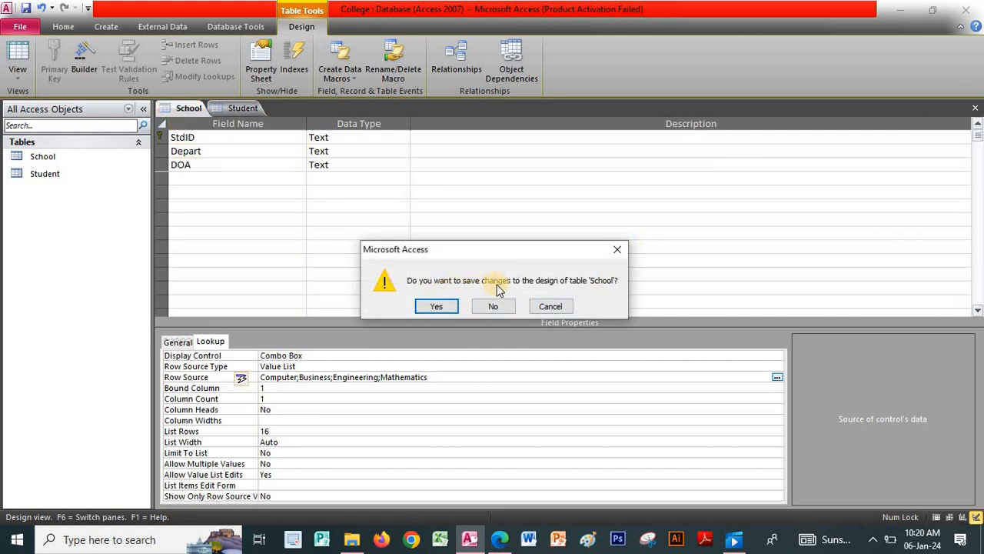
{"action": "left_click", "coordinate": [434, 307]}
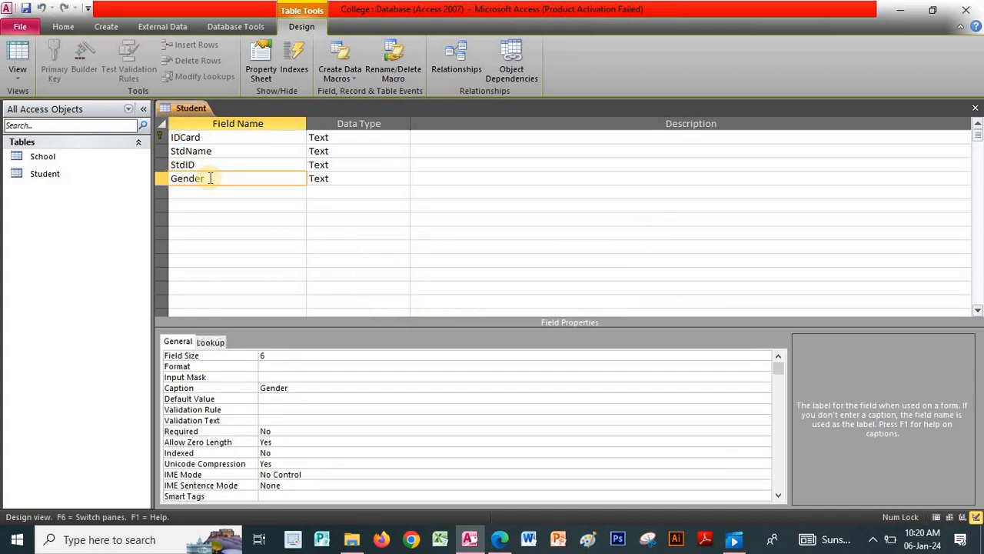
{"action": "left_click", "coordinate": [210, 342]}
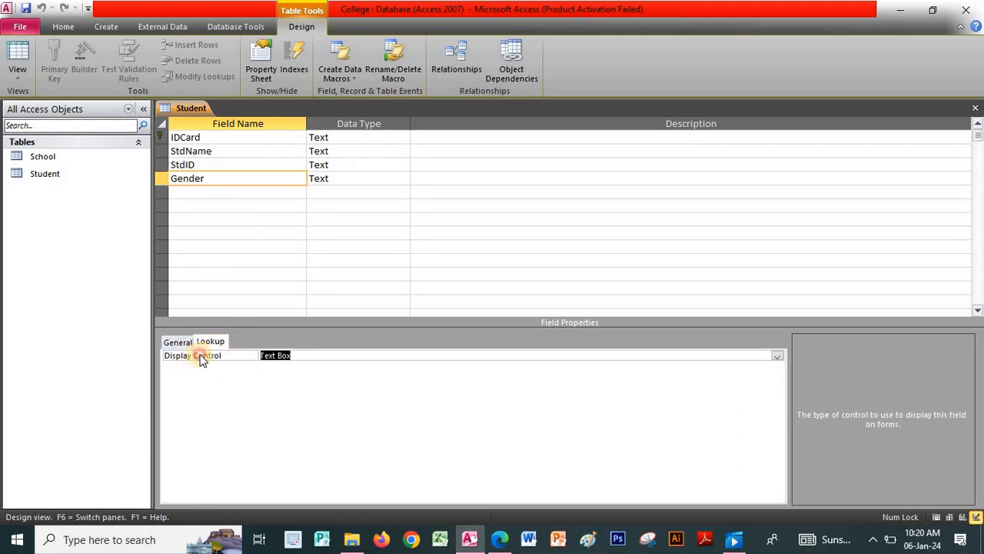
{"action": "left_click", "coordinate": [778, 357]}
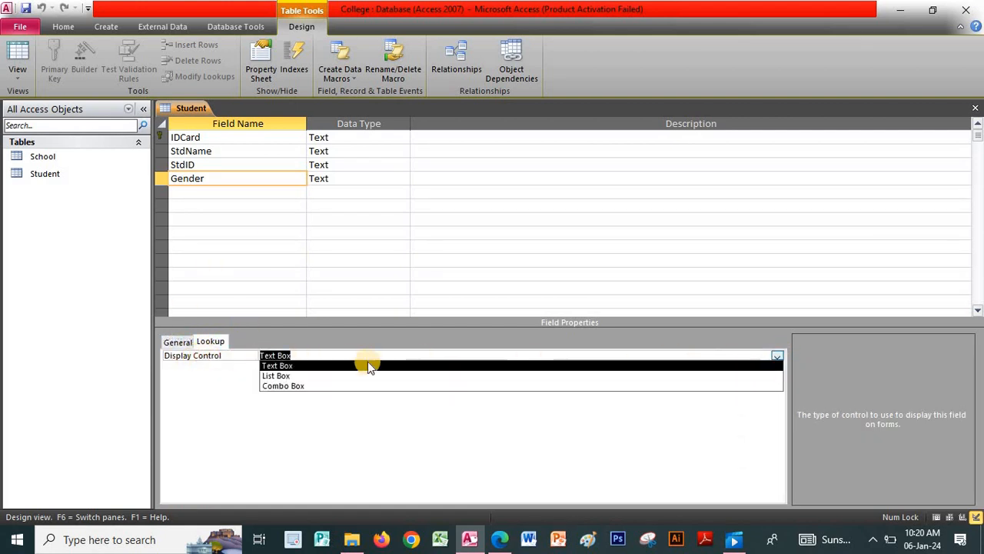
{"action": "left_click", "coordinate": [297, 384]}
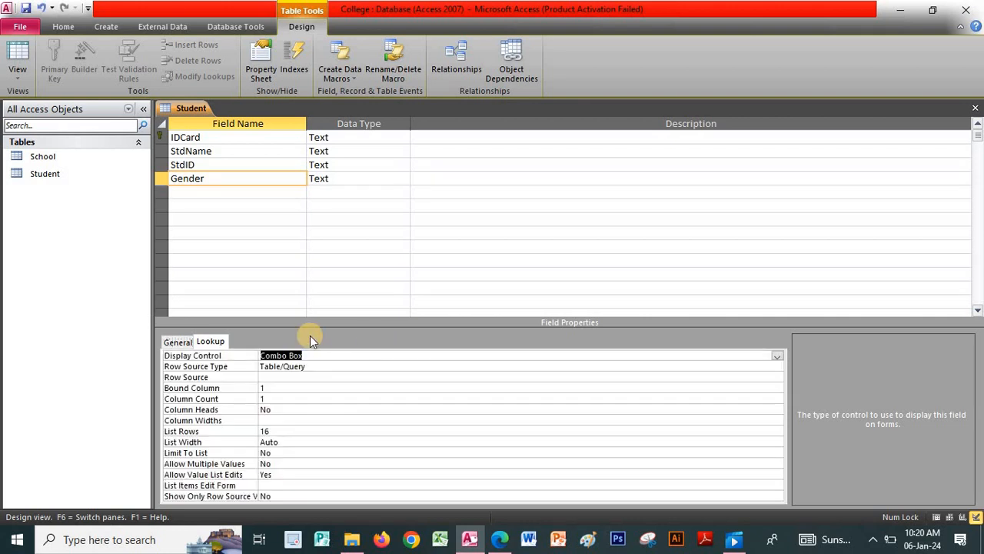
- Set Gender's row source to a Value List of Male,Female
{"action": "left_click", "coordinate": [196, 367]}
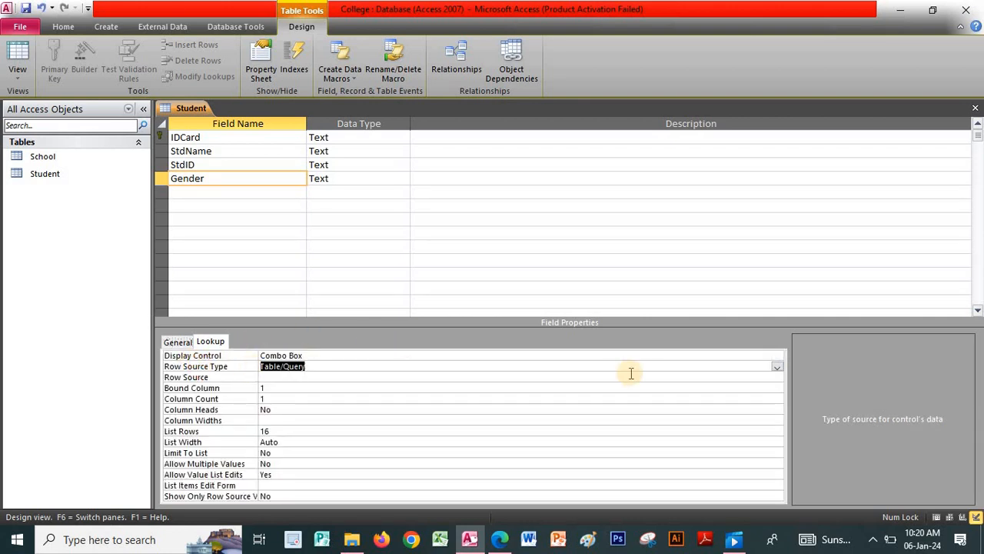
{"action": "left_click", "coordinate": [776, 366]}
{"action": "left_click", "coordinate": [366, 391]}
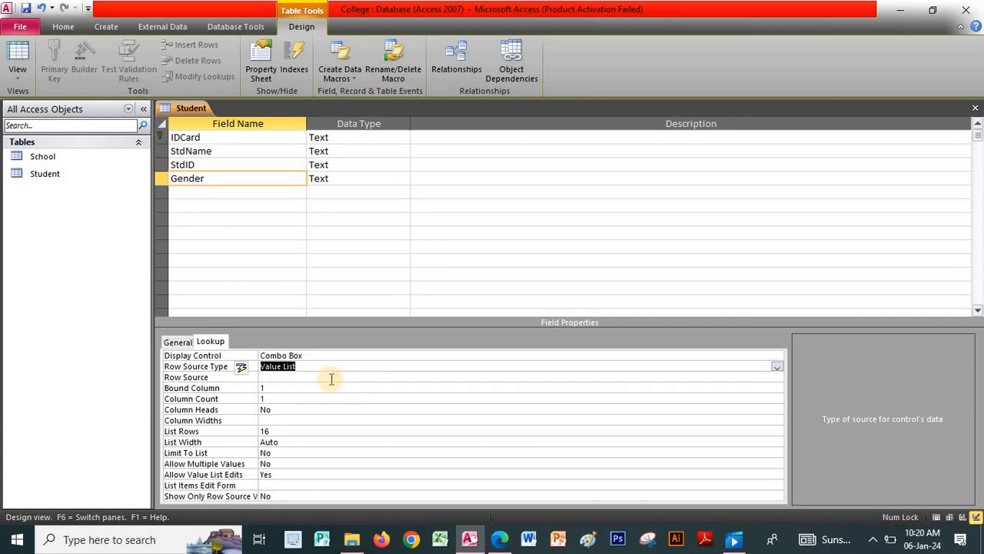
{"action": "left_click", "coordinate": [315, 377]}
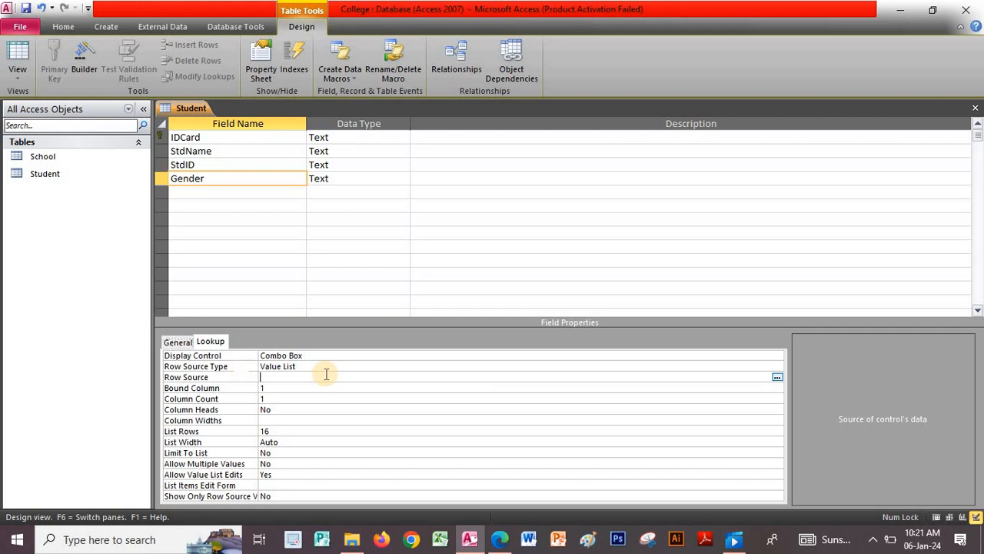
{"action": "type", "text": "Male,Female"}
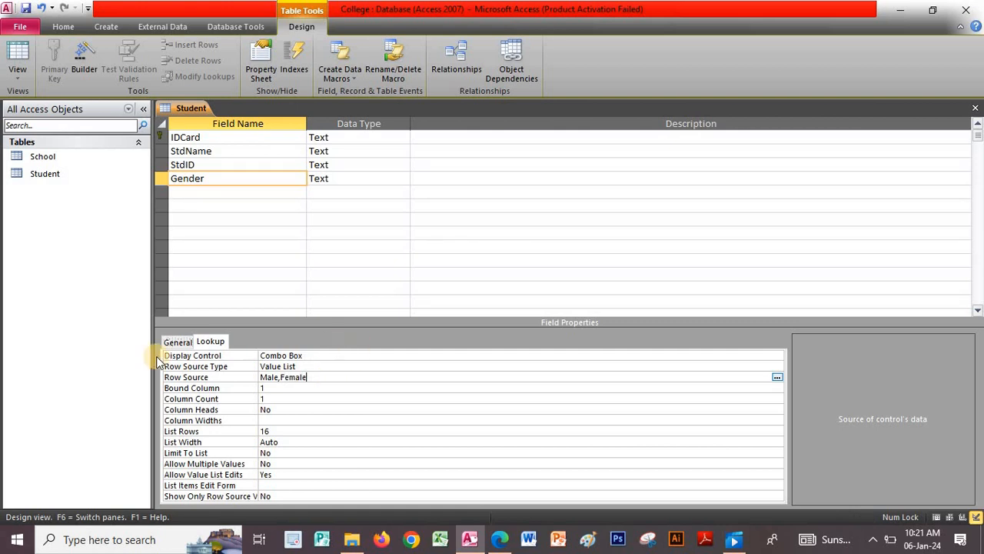
- Give Gender the default value Male and close the Student table design
{"action": "left_click", "coordinate": [176, 341]}
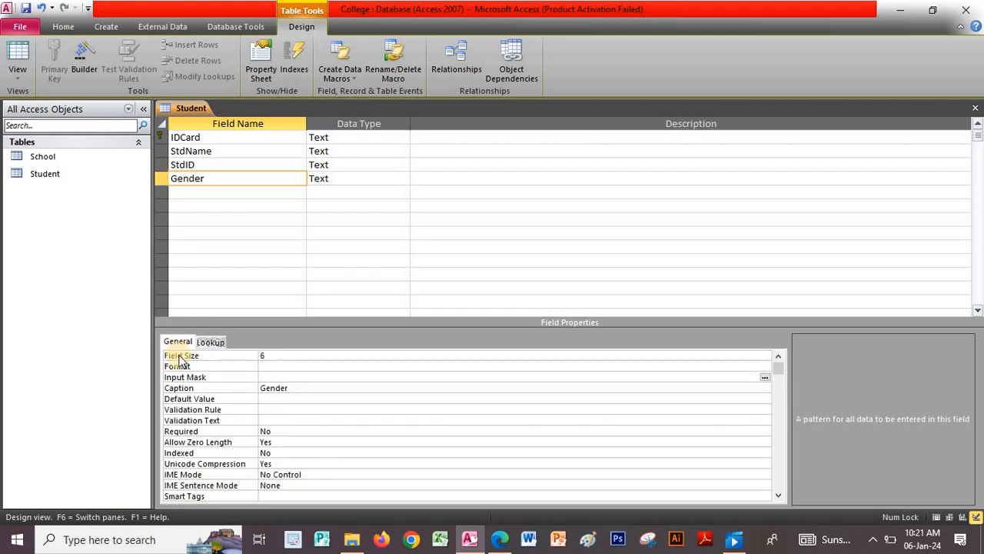
{"action": "left_click", "coordinate": [198, 399]}
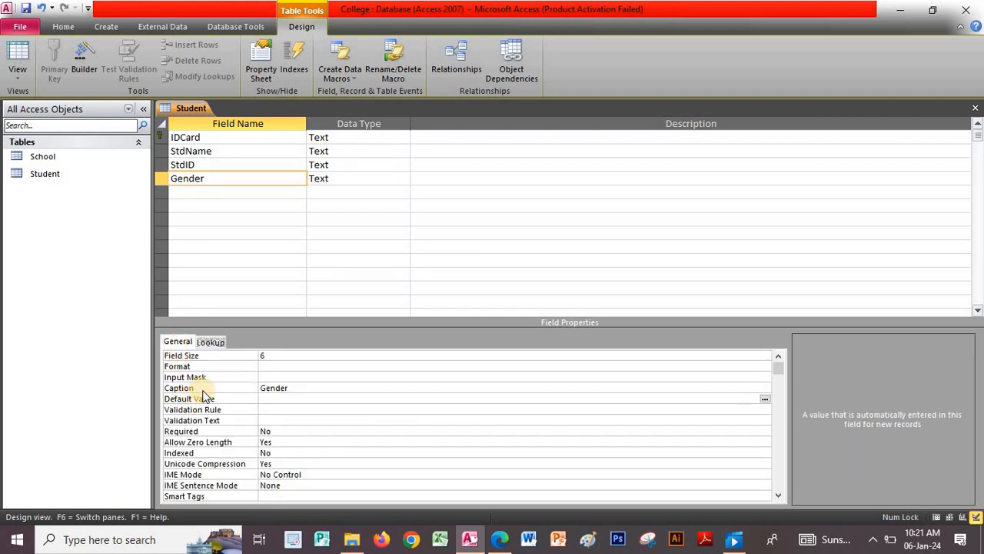
{"action": "key", "text": "Caps_Lock"}
{"action": "type", "text": "M"}
{"action": "key", "text": "Caps_Lock"}
{"action": "type", "text": "ale"}
{"action": "left_click", "coordinate": [975, 108]}
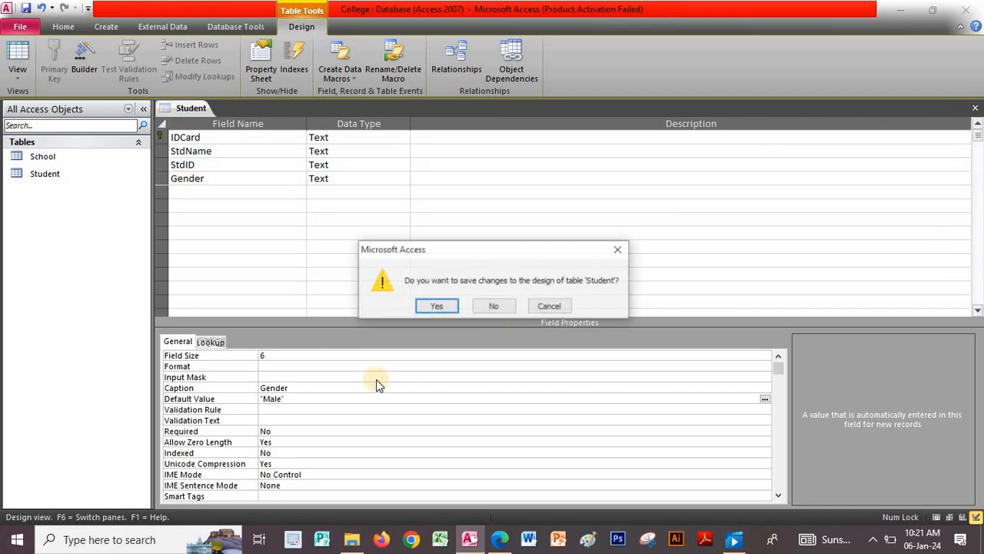
- Confirm saving the Student table's design changes
{"action": "left_click", "coordinate": [438, 305]}
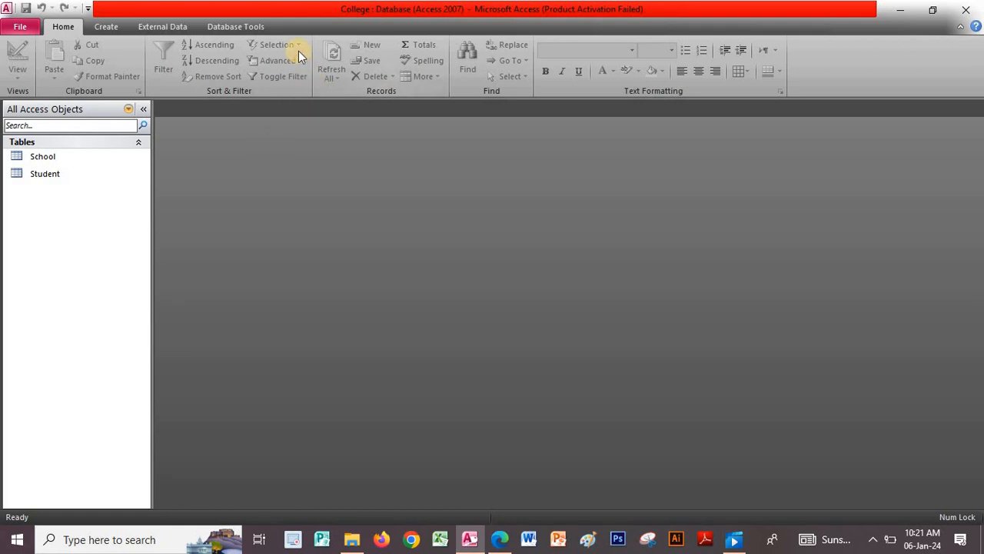
- Add the School and Student tables to the Relationships window
{"action": "left_click", "coordinate": [245, 29]}
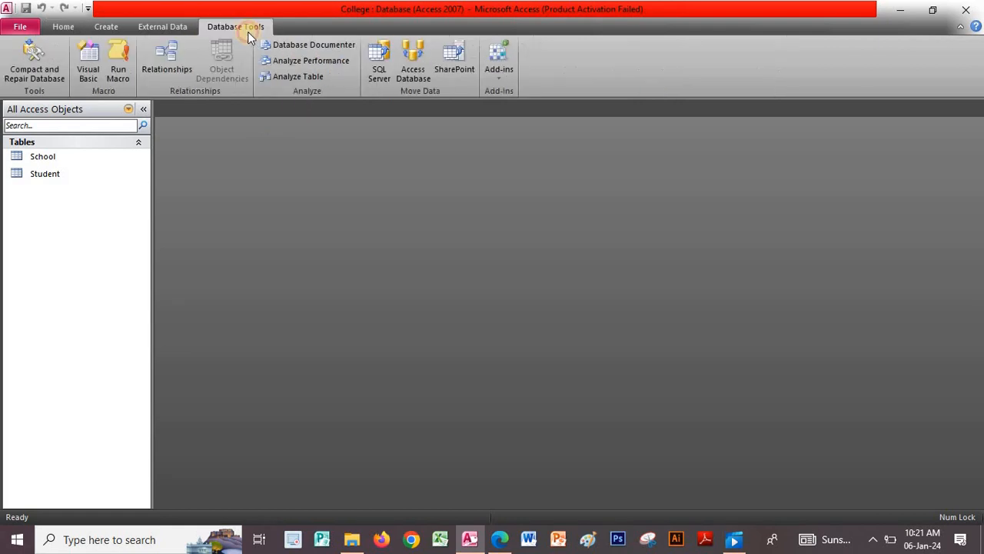
{"action": "left_click", "coordinate": [168, 54]}
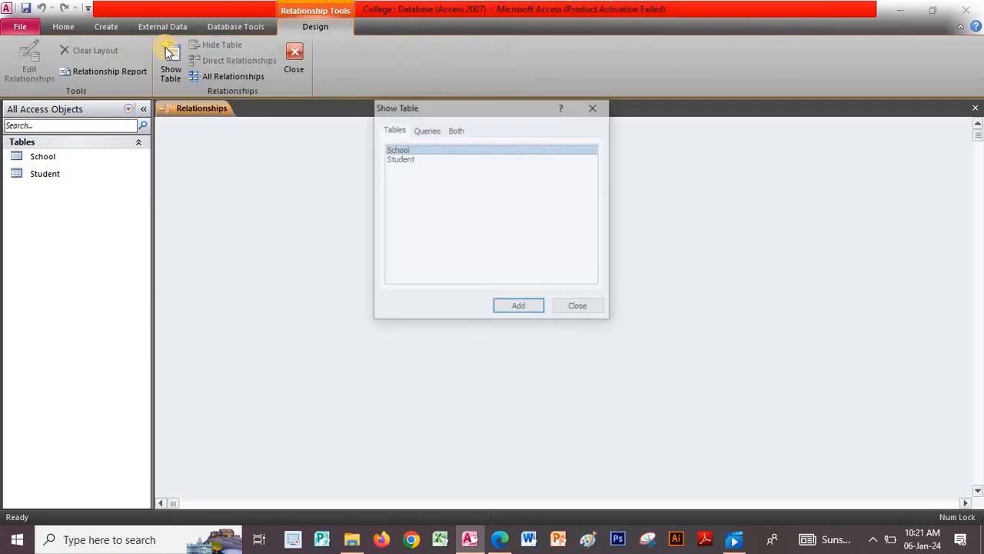
{"action": "left_click", "coordinate": [431, 159], "text": "shift"}
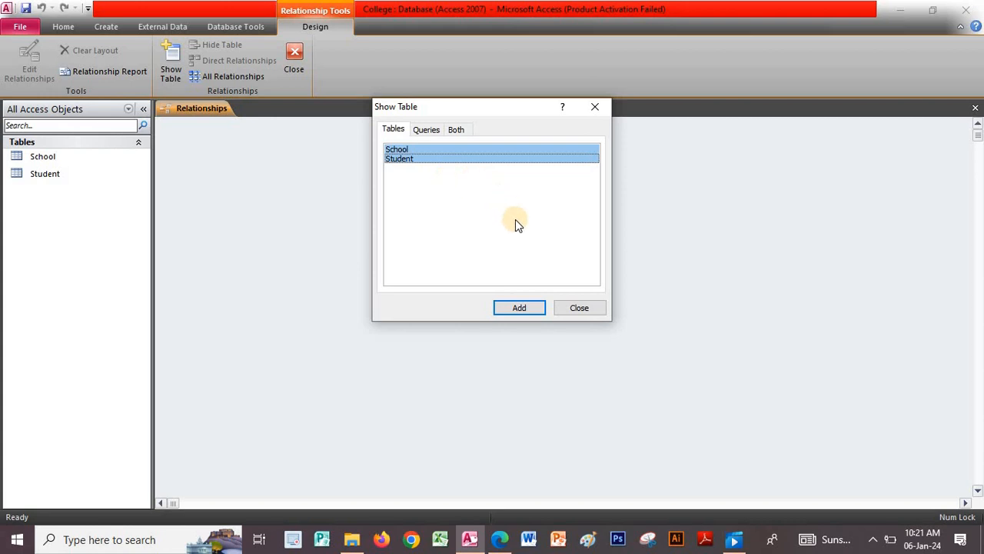
{"action": "left_click", "coordinate": [523, 310]}
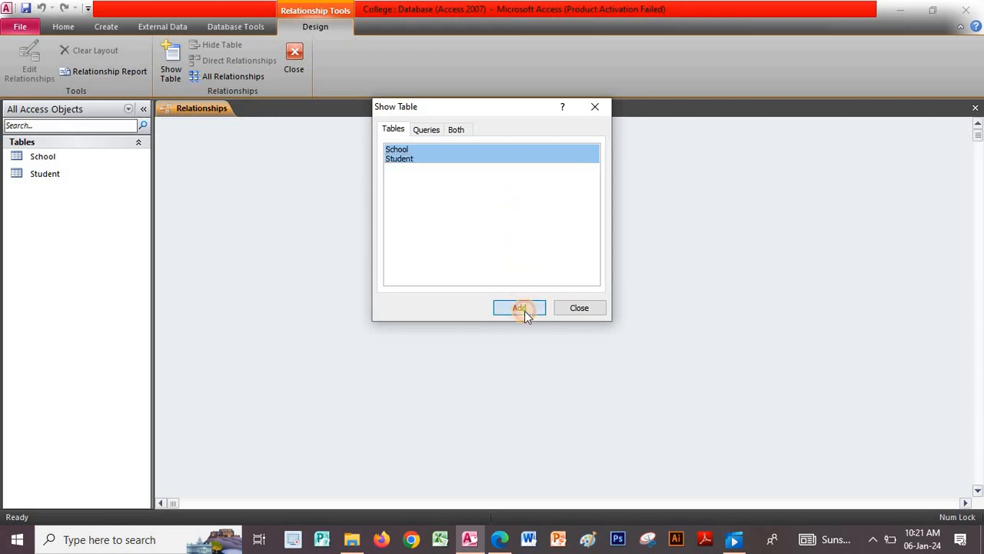
{"action": "left_click", "coordinate": [587, 309]}
- Link School.StdID to Student.StdID, create the relationship, and save the layout
{"action": "left_click_drag", "start_coordinate": [237, 152], "coordinate": [374, 189]}
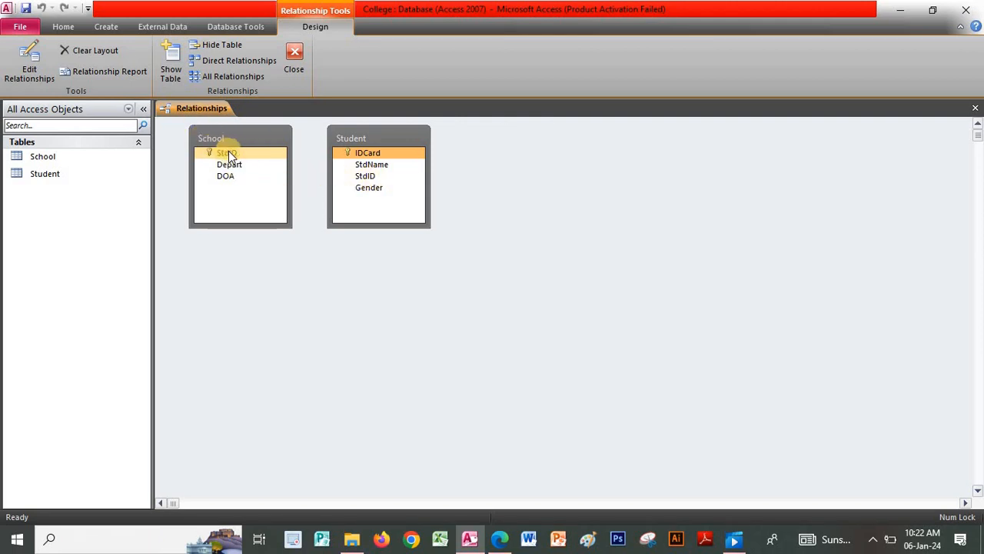
{"action": "left_click_drag", "start_coordinate": [231, 151], "coordinate": [365, 176]}
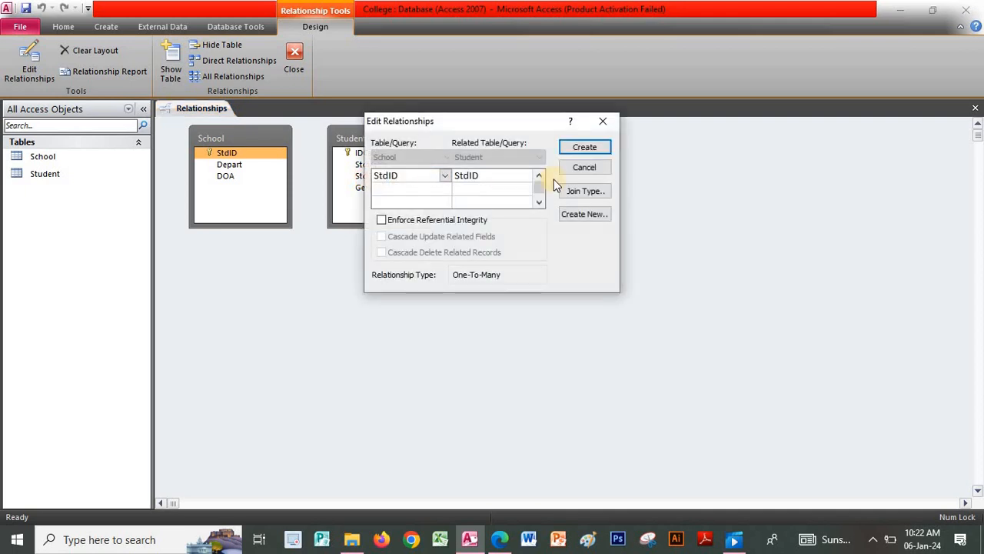
{"action": "left_click", "coordinate": [581, 150]}
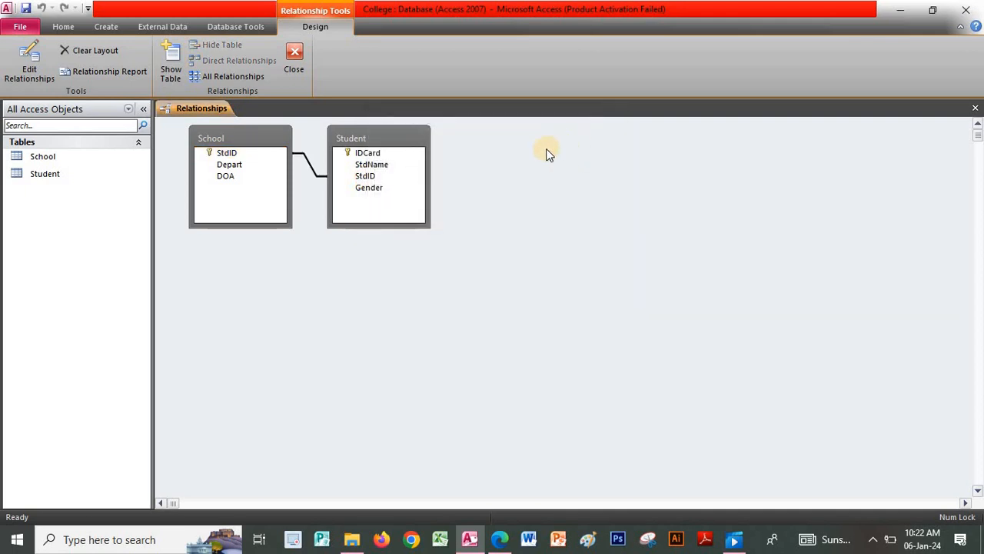
{"action": "left_click", "coordinate": [294, 59]}
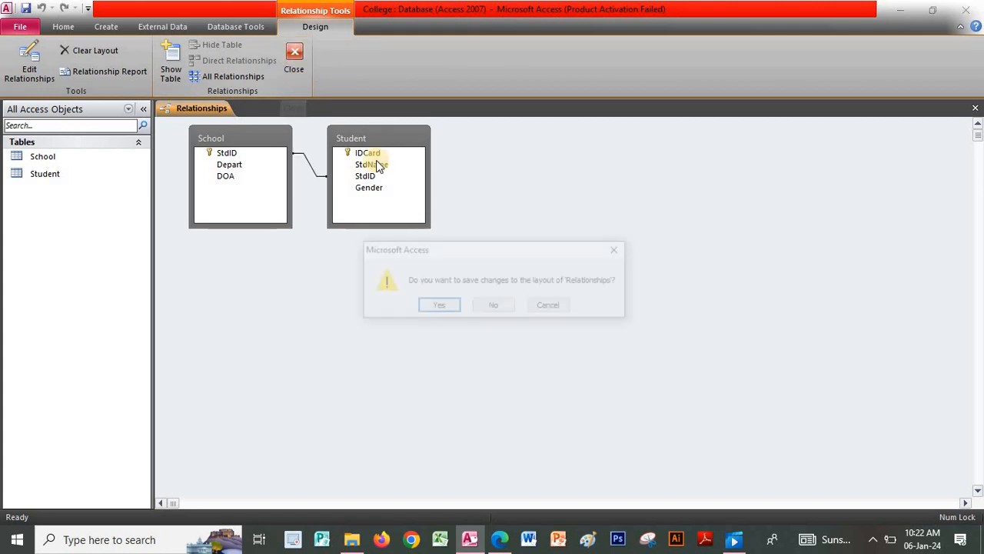
{"action": "left_click", "coordinate": [437, 306]}
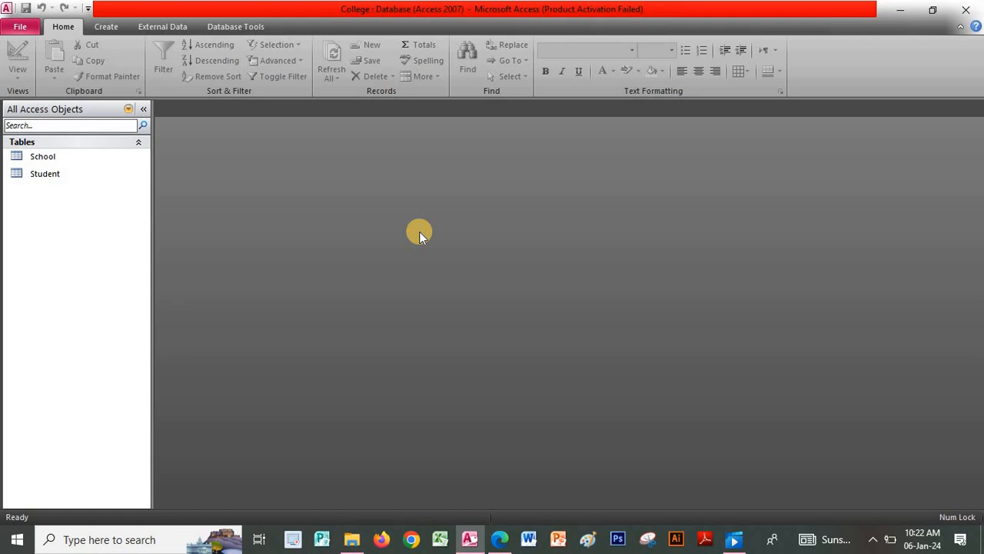
{"action": "left_click", "coordinate": [500, 539]}
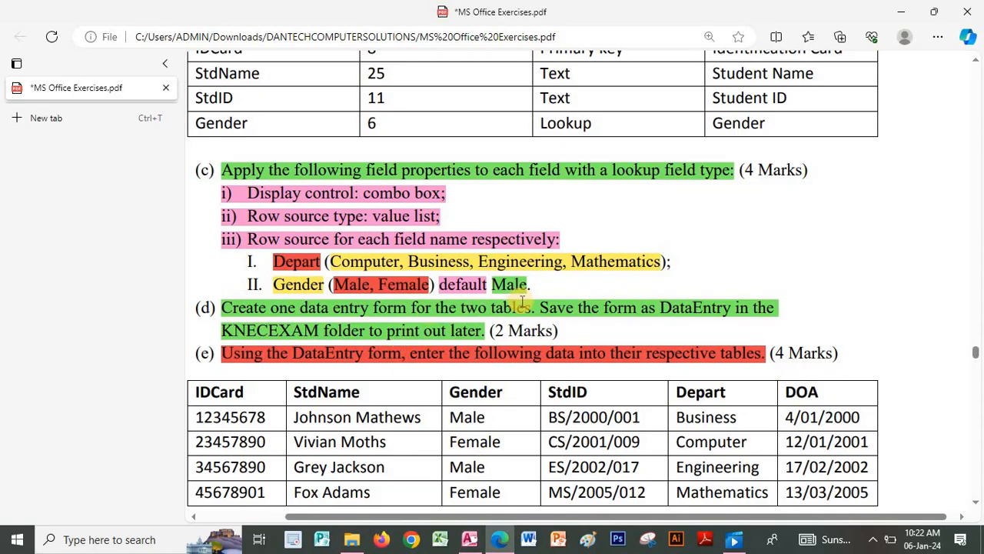
{"action": "scroll", "coordinate": [522, 302], "scroll_direction": "down", "scroll_amount": 3}
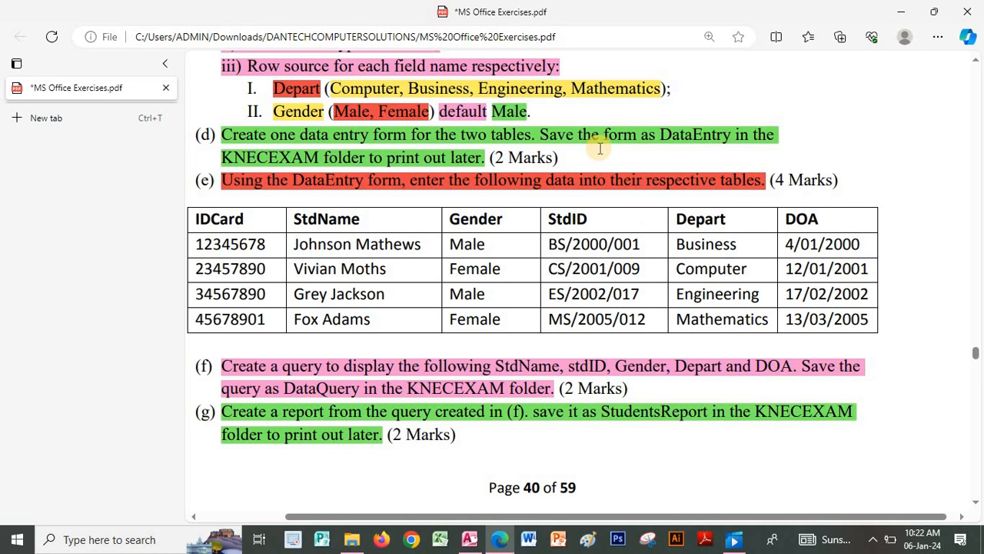
{"action": "left_click", "coordinate": [470, 540]}
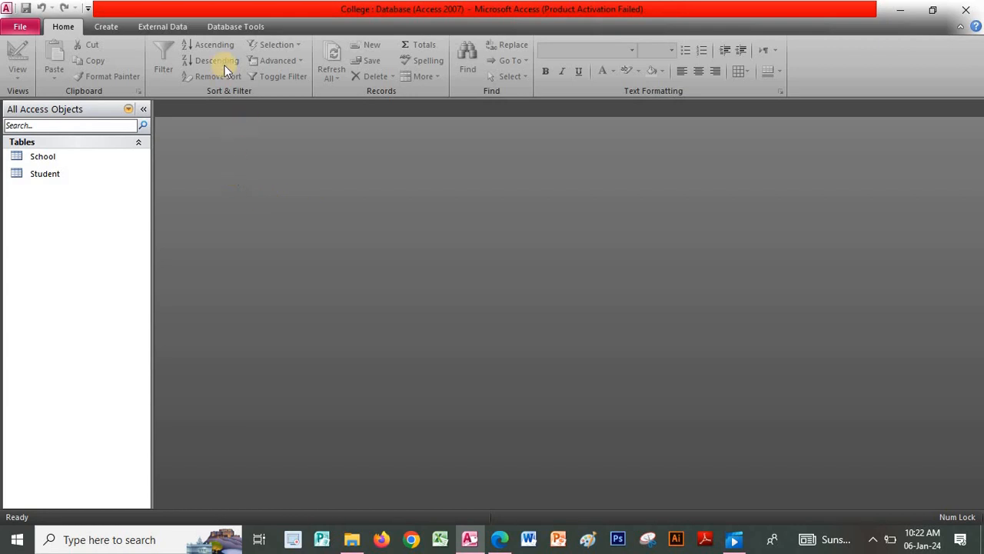
- In the Form Wizard, add IDCard, StdName and Gender from the Student table
{"action": "left_click", "coordinate": [107, 25]}
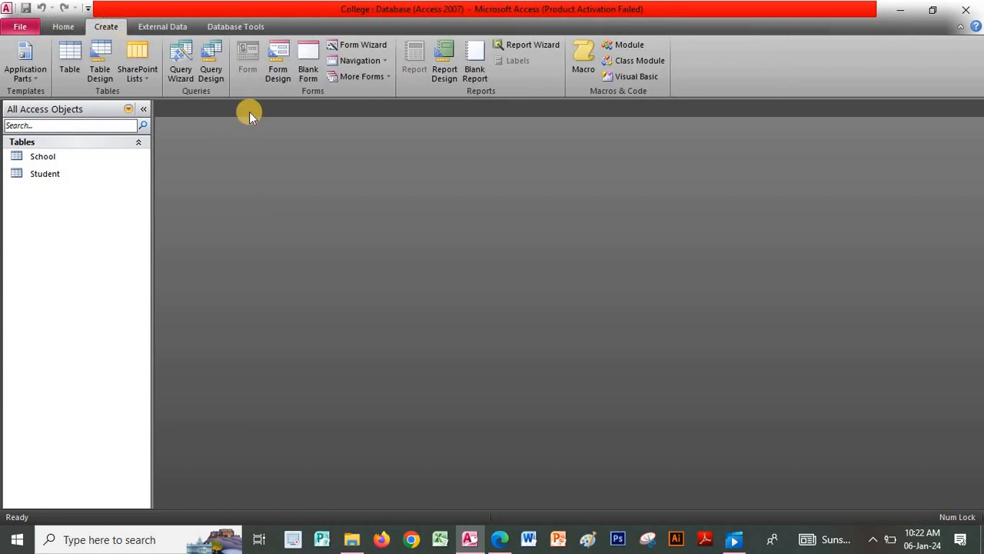
{"action": "left_click", "coordinate": [367, 44]}
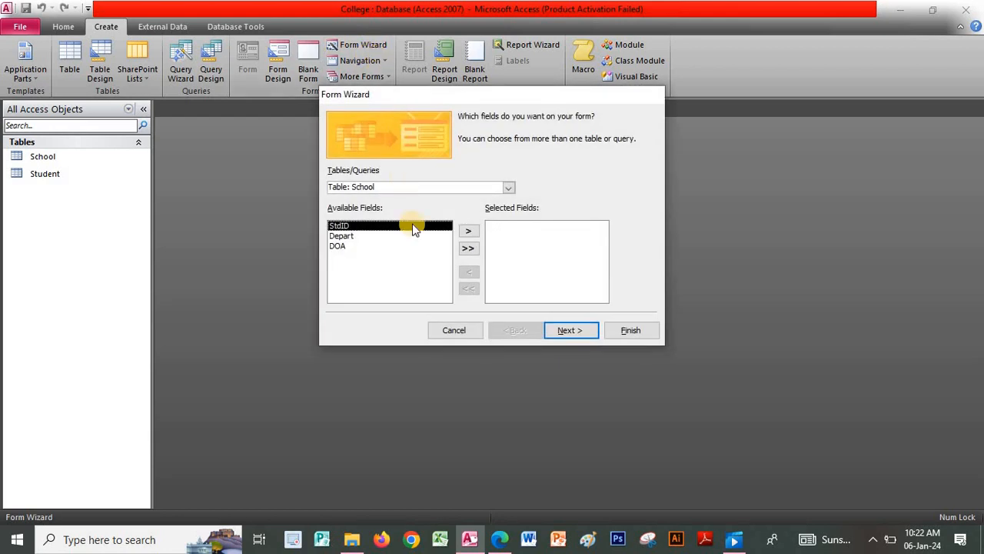
{"action": "left_click", "coordinate": [507, 188]}
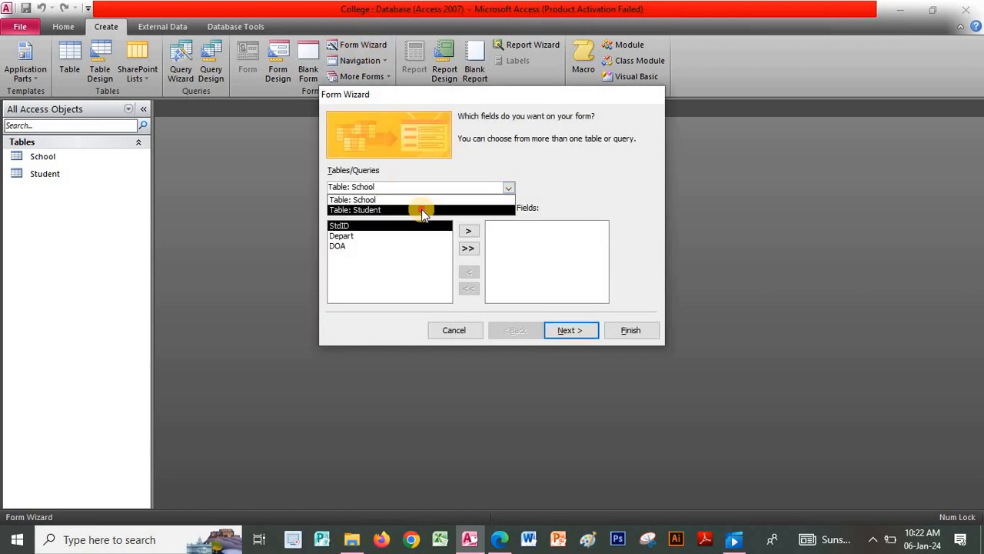
{"action": "left_click", "coordinate": [421, 210]}
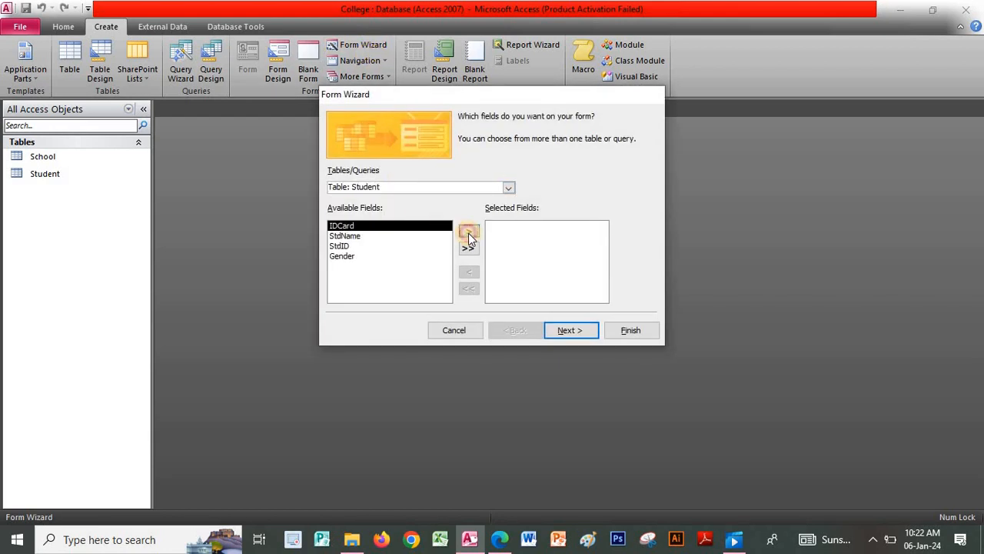
{"action": "left_click", "coordinate": [469, 232]}
{"action": "left_click", "coordinate": [468, 231]}
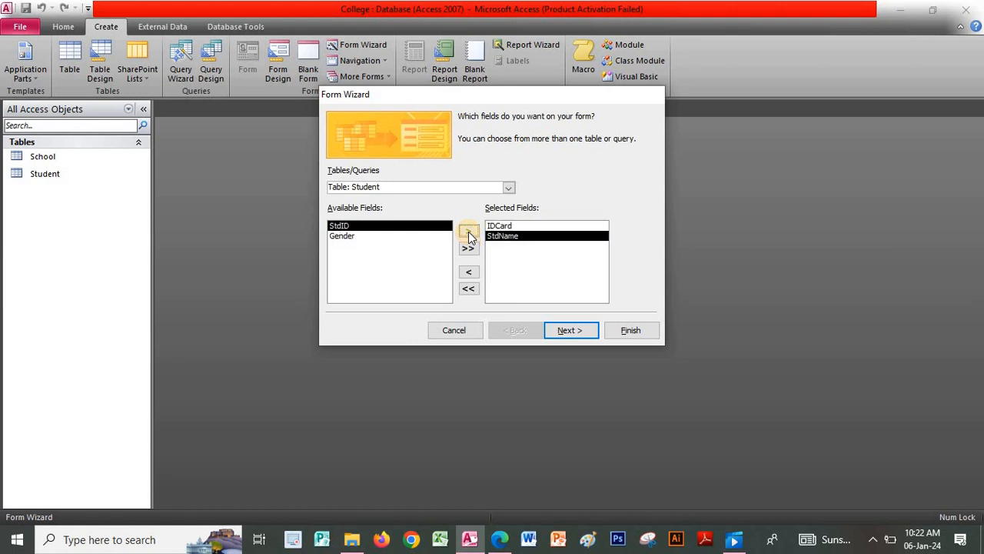
{"action": "left_click", "coordinate": [413, 237]}
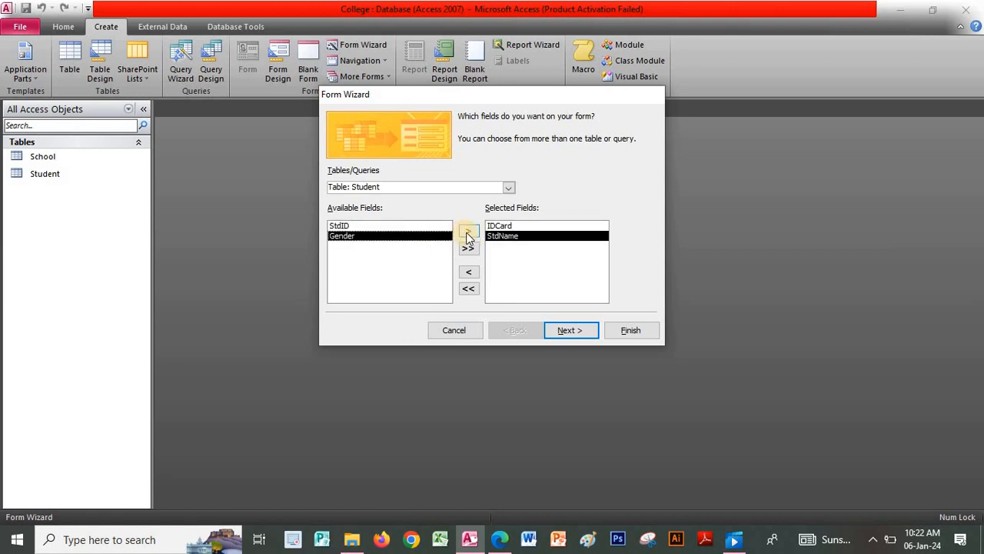
{"action": "left_click", "coordinate": [469, 232]}
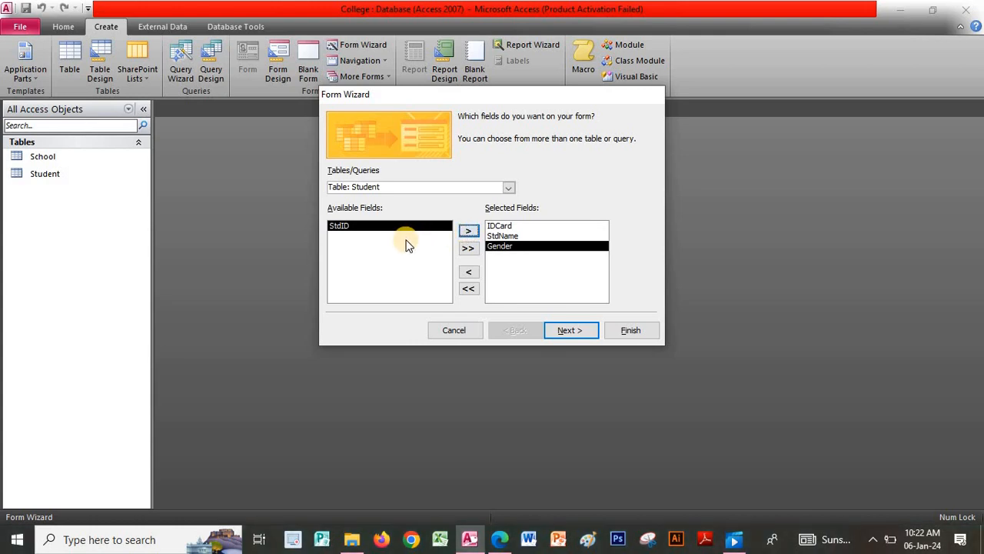
{"action": "double_click", "coordinate": [358, 241]}
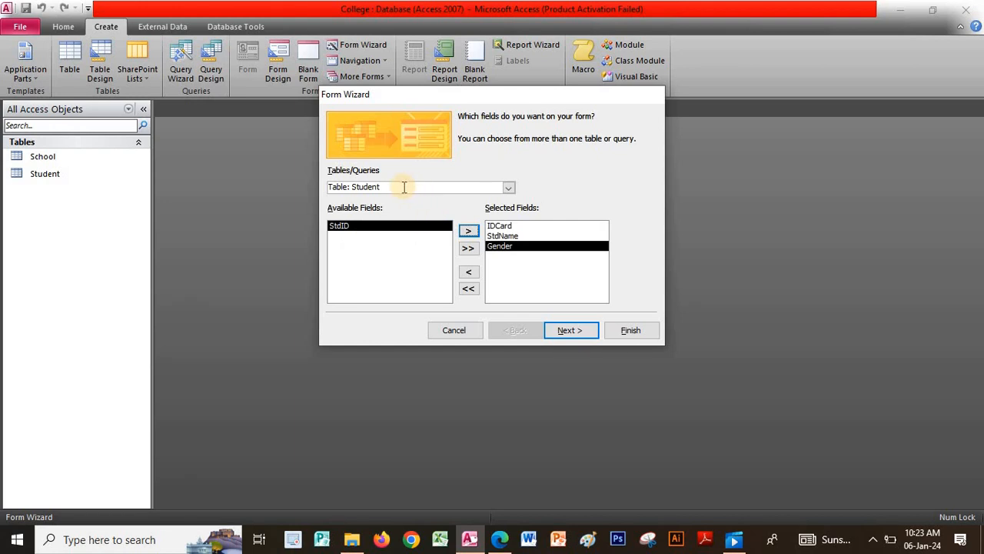
- Add School's StdID, Student's StdID, then Depart and DOA, and continue
{"action": "left_click", "coordinate": [509, 189]}
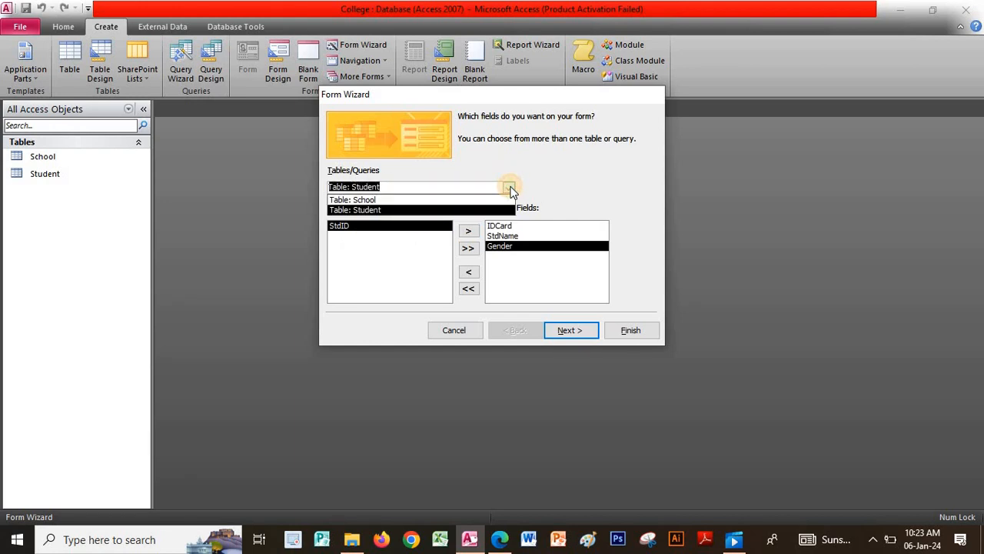
{"action": "left_click", "coordinate": [399, 199]}
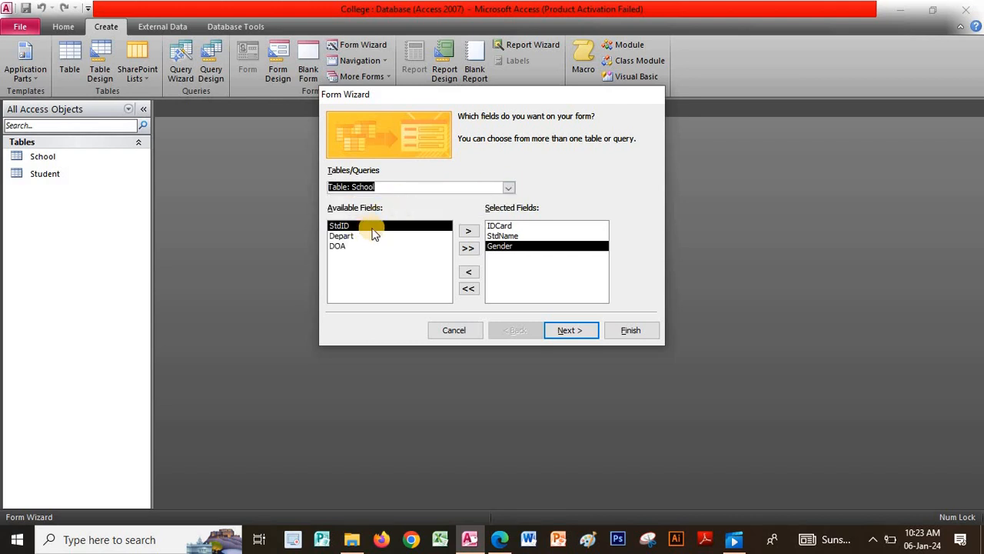
{"action": "left_click", "coordinate": [467, 232]}
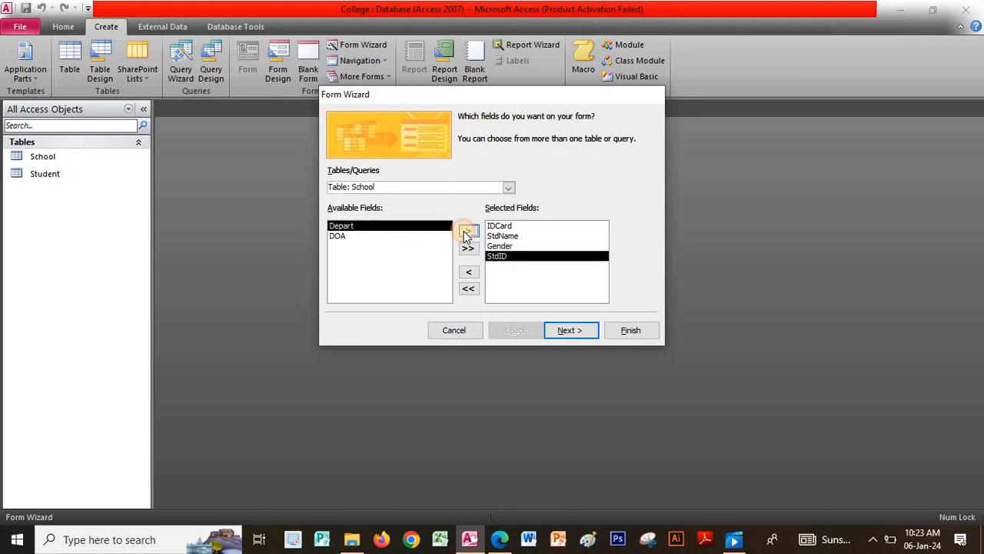
{"action": "left_click", "coordinate": [510, 190]}
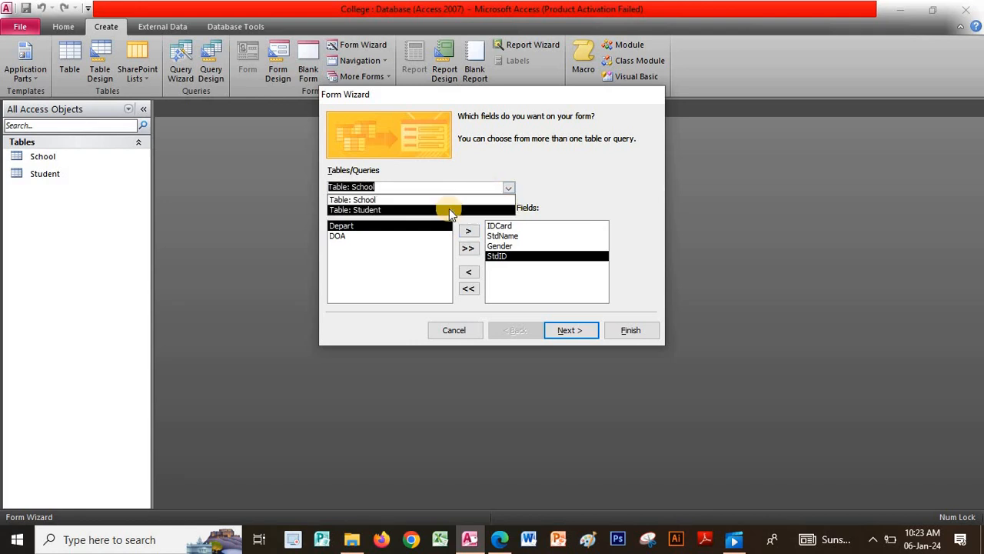
{"action": "left_click", "coordinate": [449, 208]}
{"action": "left_click", "coordinate": [466, 232]}
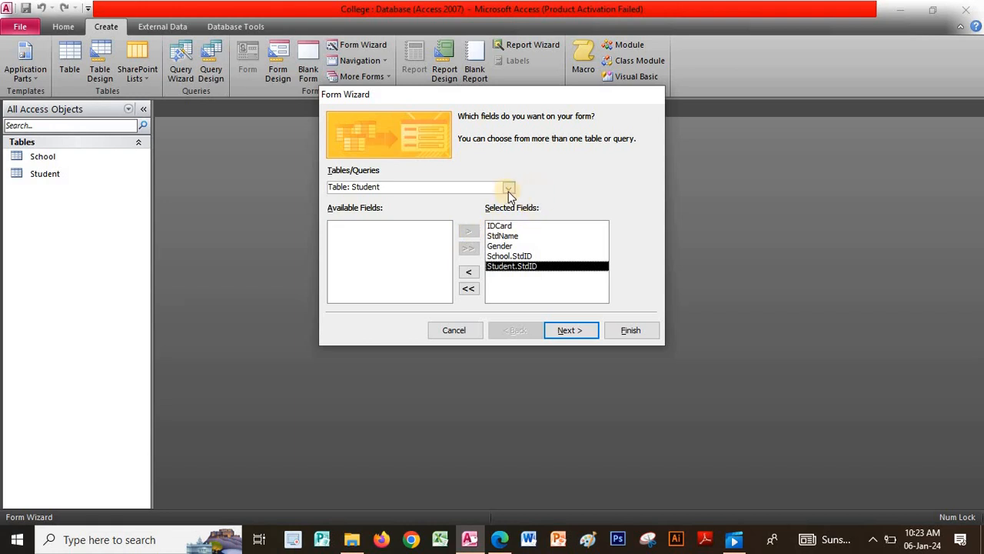
{"action": "left_click", "coordinate": [509, 190]}
{"action": "left_click", "coordinate": [469, 201]}
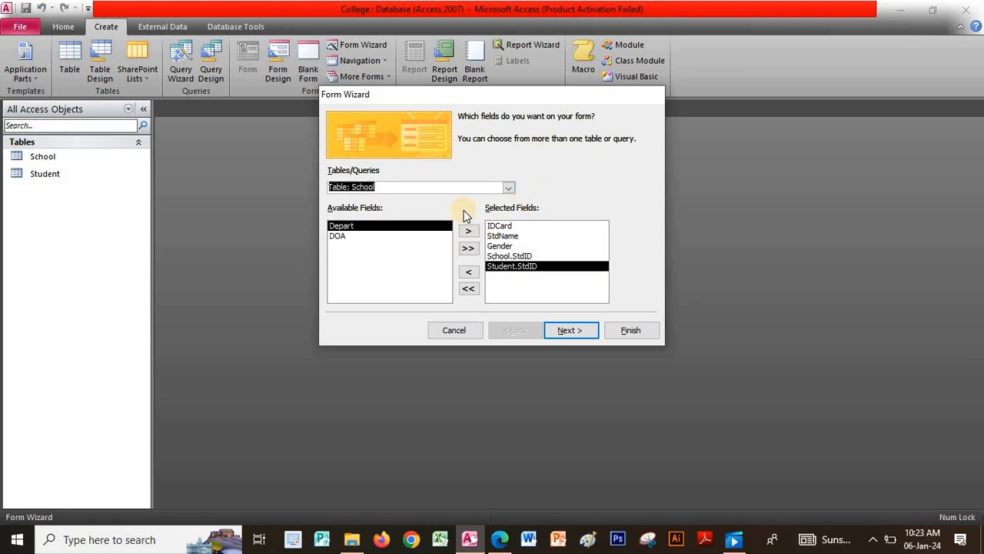
{"action": "left_click", "coordinate": [469, 231]}
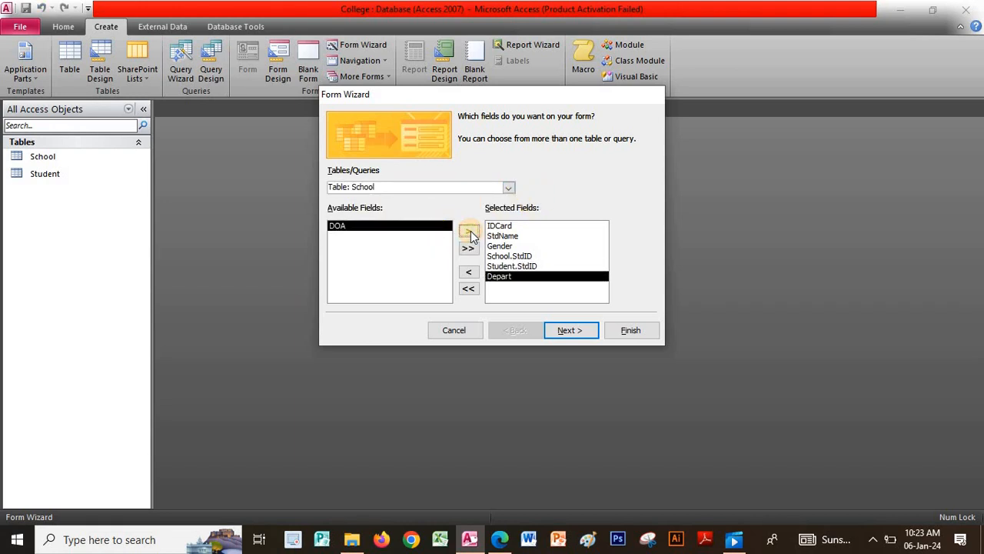
{"action": "left_click", "coordinate": [469, 232]}
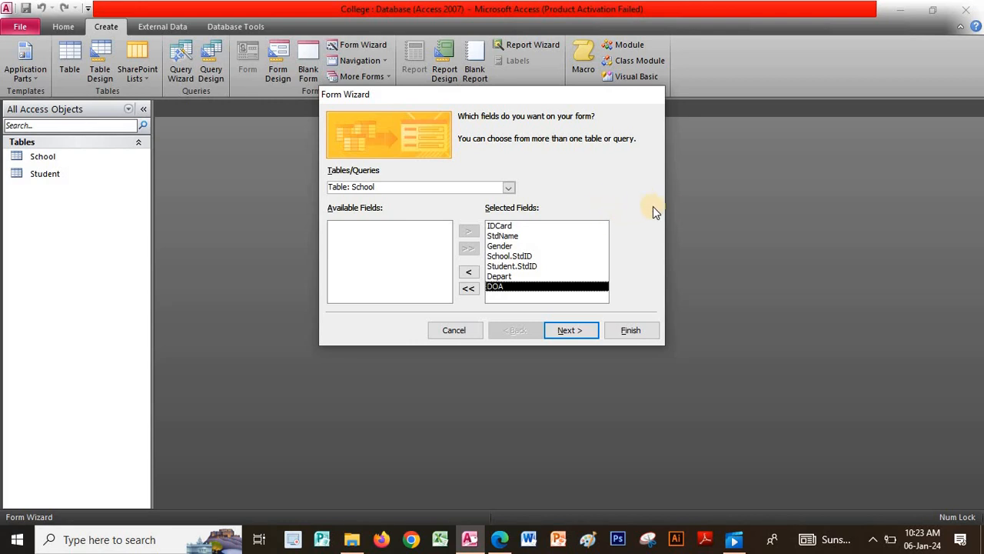
{"action": "left_click", "coordinate": [571, 332]}
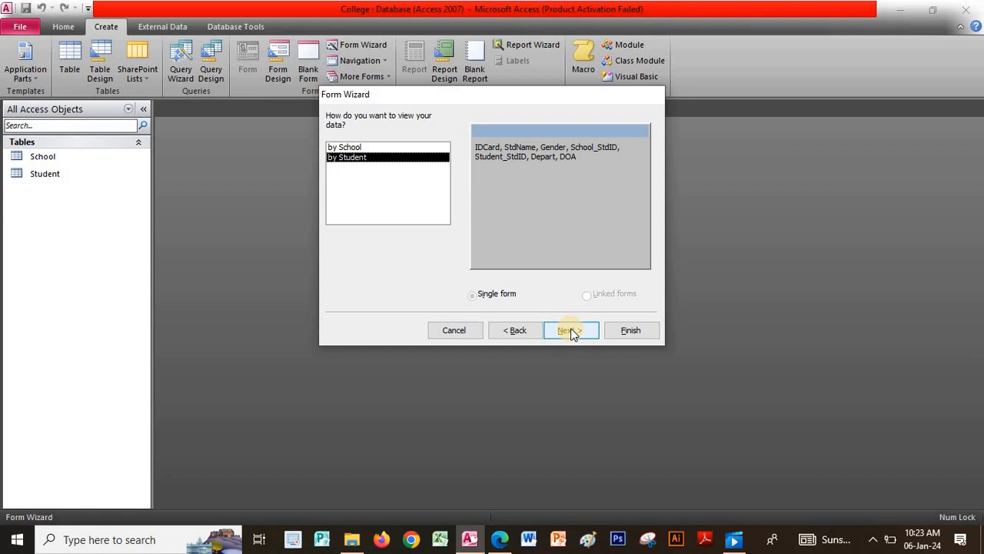
- Give the form a Datasheet layout and the title DataEntry, and finish it
{"action": "left_click", "coordinate": [571, 332]}
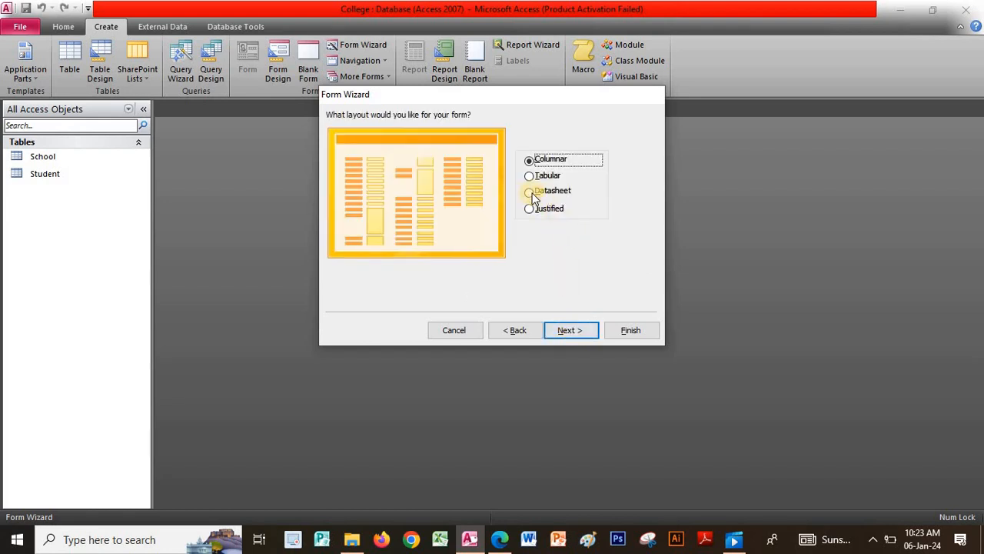
{"action": "left_click", "coordinate": [530, 193]}
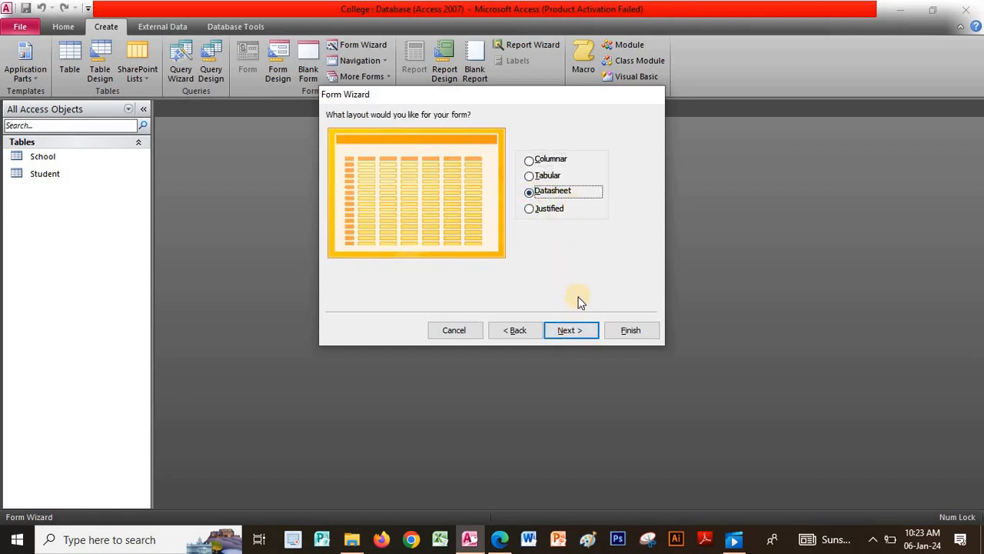
{"action": "left_click", "coordinate": [571, 332]}
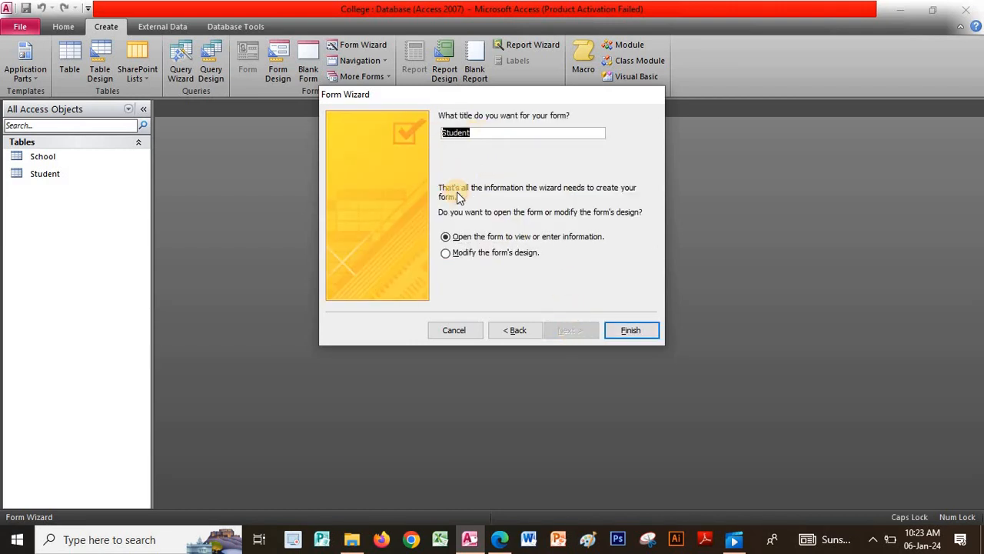
{"action": "type", "text": "Data"}
{"action": "key", "text": "Caps_Lock"}
{"action": "type", "text": "E"}
{"action": "key", "text": "Caps_Lock"}
{"action": "type", "text": "ntry"}
{"action": "left_click", "coordinate": [634, 327]}
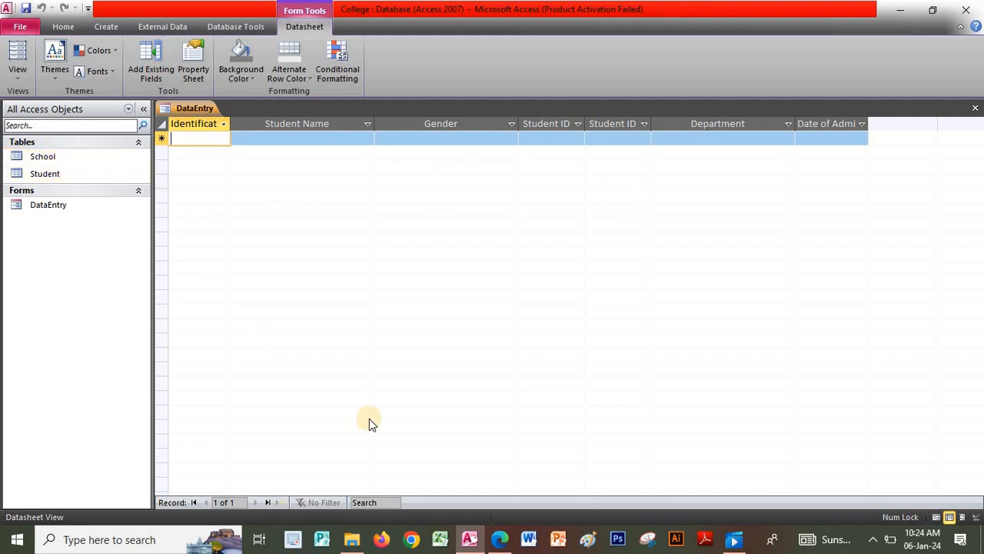
{"action": "left_click", "coordinate": [498, 538]}
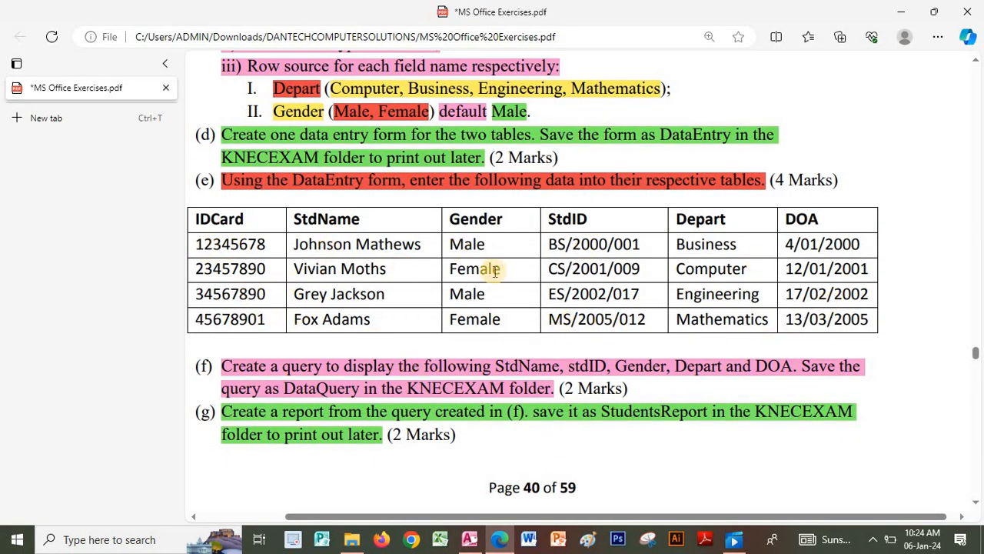
{"action": "left_click", "coordinate": [467, 540]}
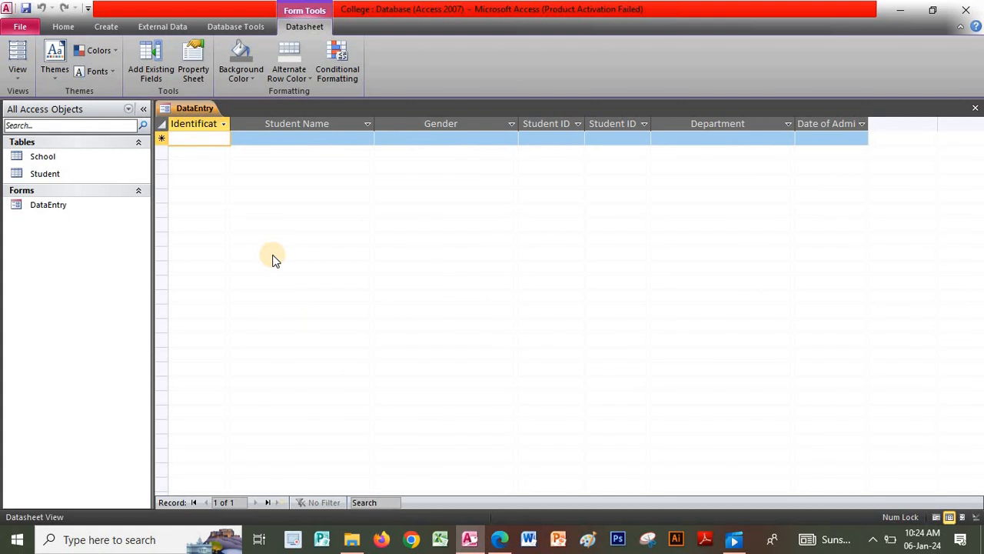
- Enter the first student's ID card number and full name, keeping gender Male
{"action": "type", "text": "123"}
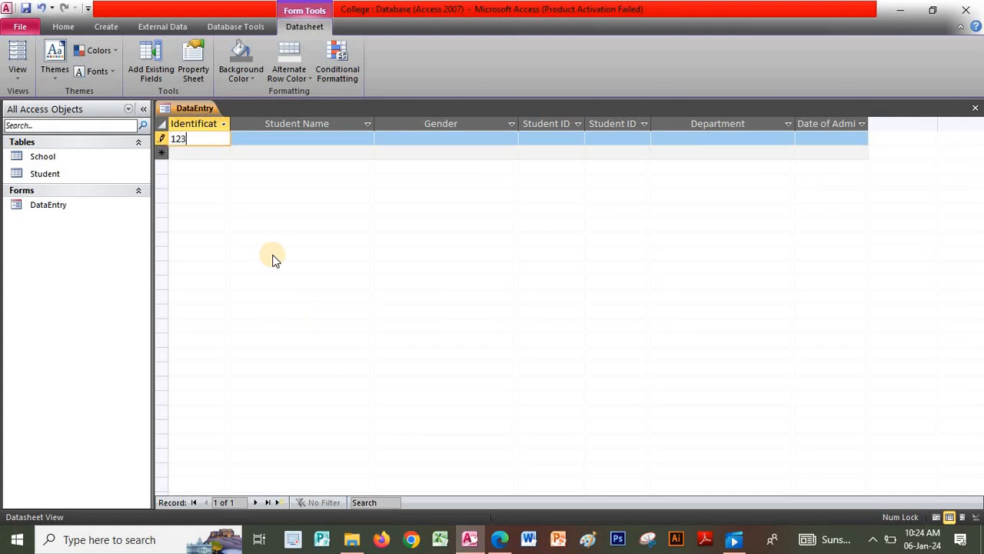
{"action": "type", "text": "45678"}
{"action": "key", "text": "Tab"}
{"action": "key", "text": "Caps_Lock"}
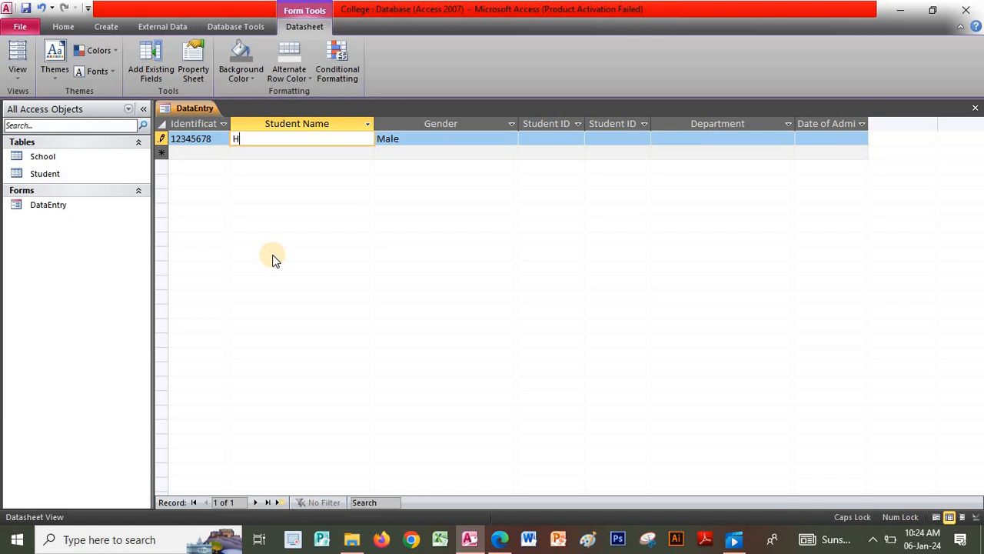
{"action": "key", "text": "Caps_Lock"}
{"action": "key", "text": "Caps_Lock"}
{"action": "key", "text": "Caps_Lock"}
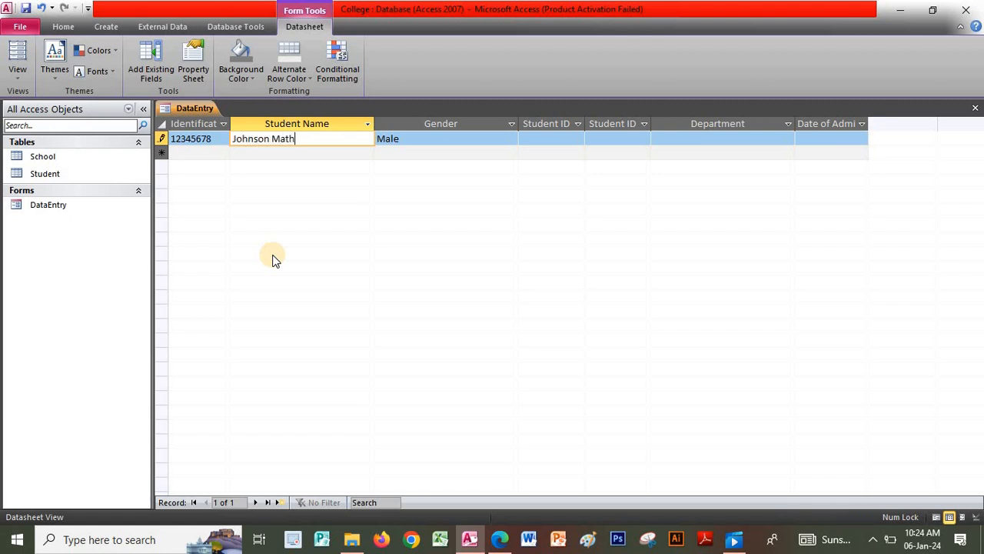
{"action": "key", "text": "Tab"}
{"action": "key", "text": "Tab"}
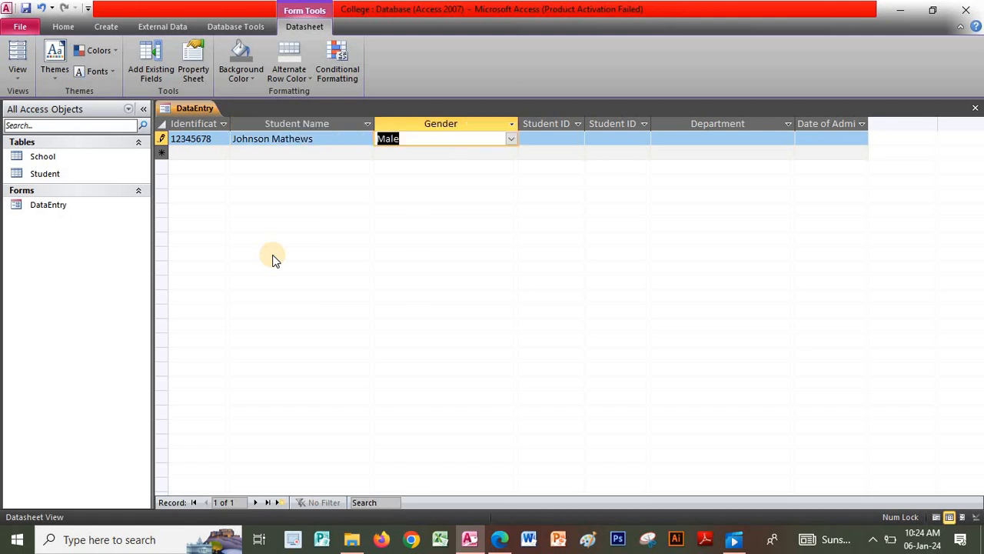
- Enter the student ID, choose department Business, and type admission date 4/01/2000
{"action": "key", "text": "Caps_Lock"}
{"action": "type", "text": "B"}
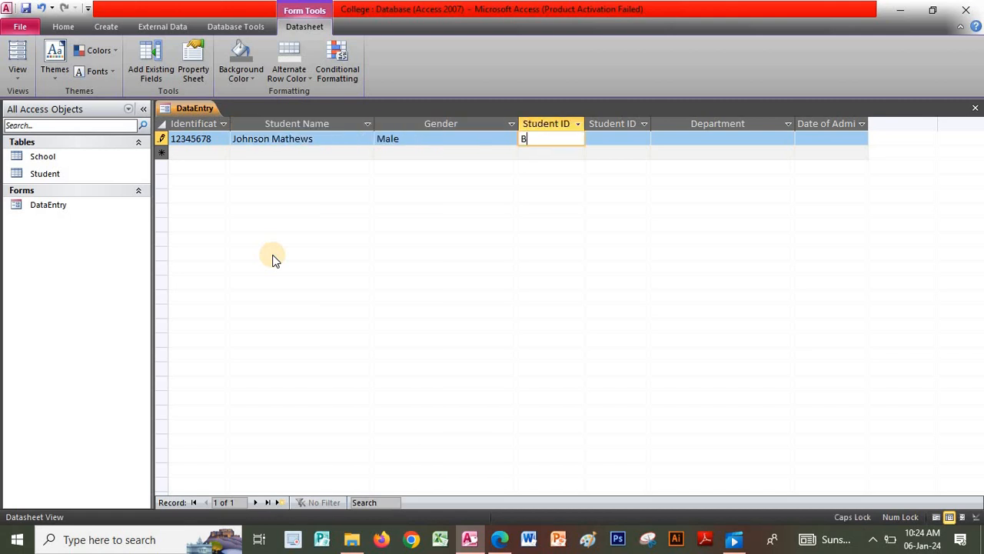
{"action": "type", "text": "S/2000/001"}
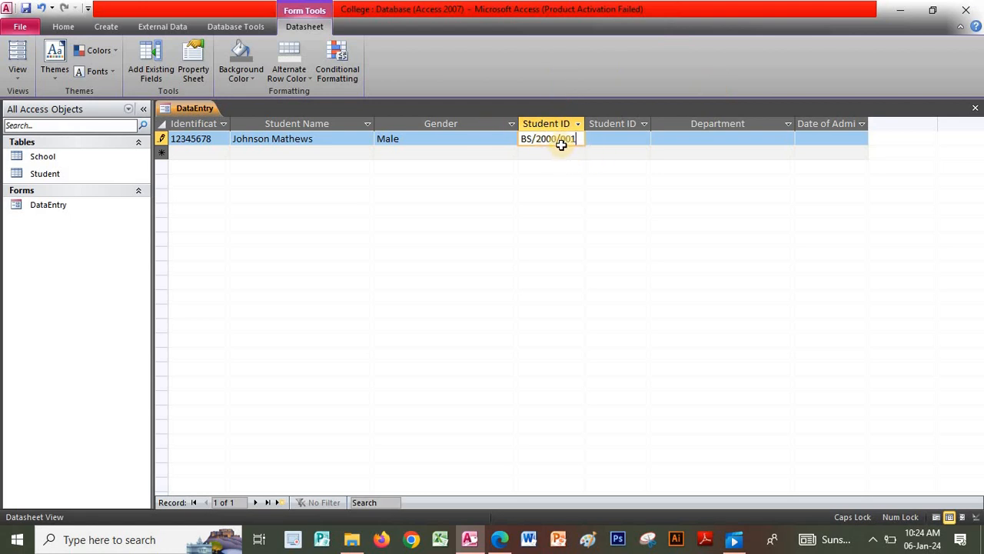
{"action": "left_click", "coordinate": [703, 139]}
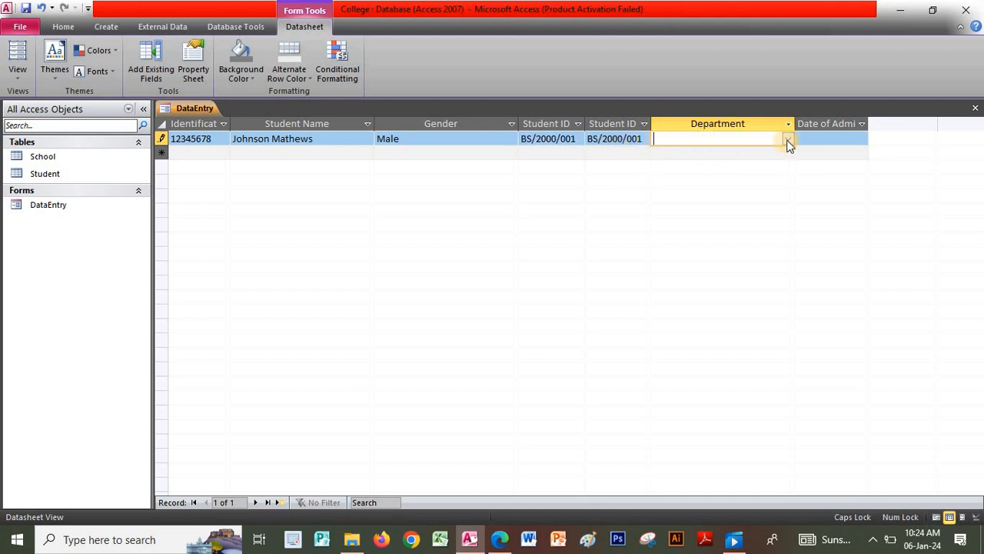
{"action": "left_click", "coordinate": [788, 140]}
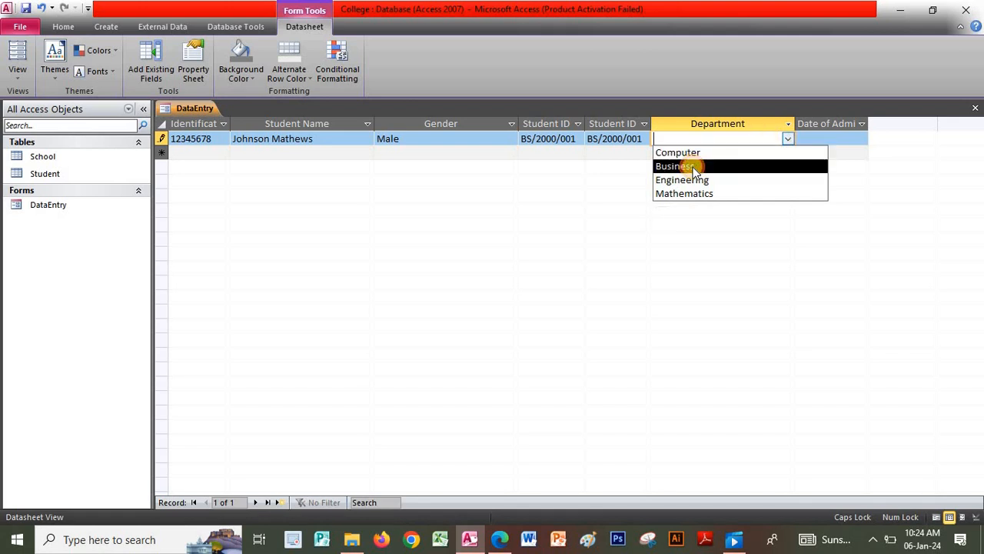
{"action": "left_click", "coordinate": [694, 169]}
{"action": "left_click", "coordinate": [811, 138]}
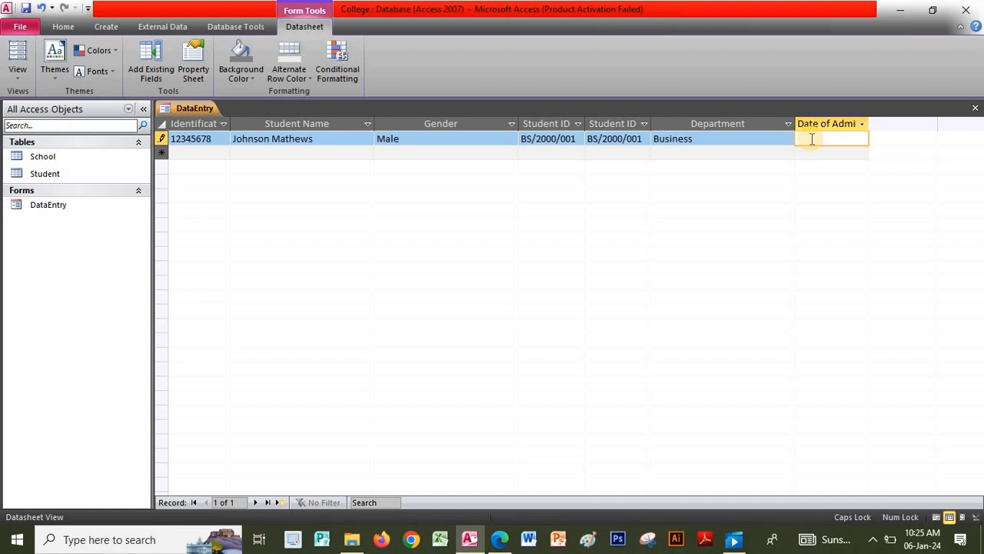
{"action": "type", "text": "4/01/2000"}
- Commit the first record and auto-fit the Department, Gender and Student Name columns
{"action": "left_click", "coordinate": [713, 140]}
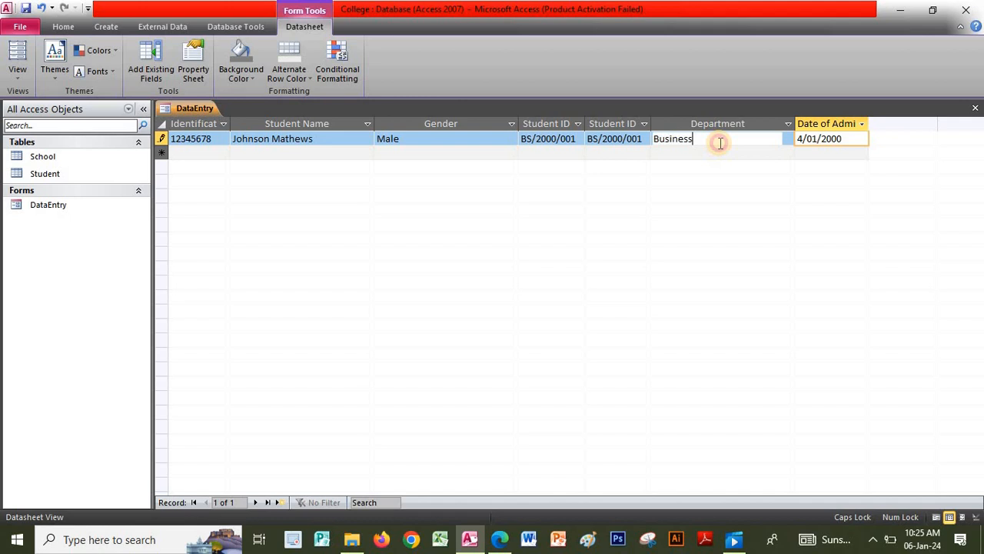
{"action": "double_click", "coordinate": [796, 118]}
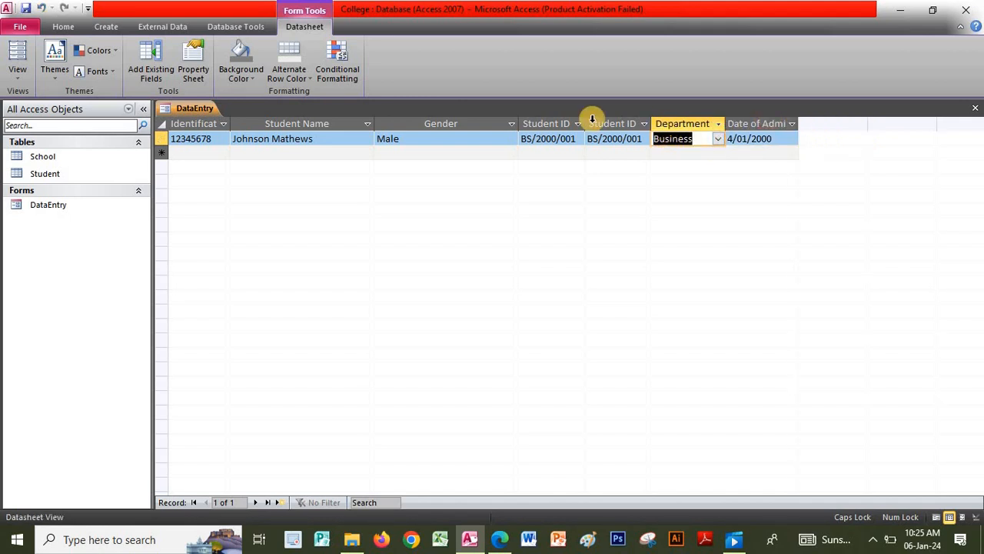
{"action": "double_click", "coordinate": [519, 123]}
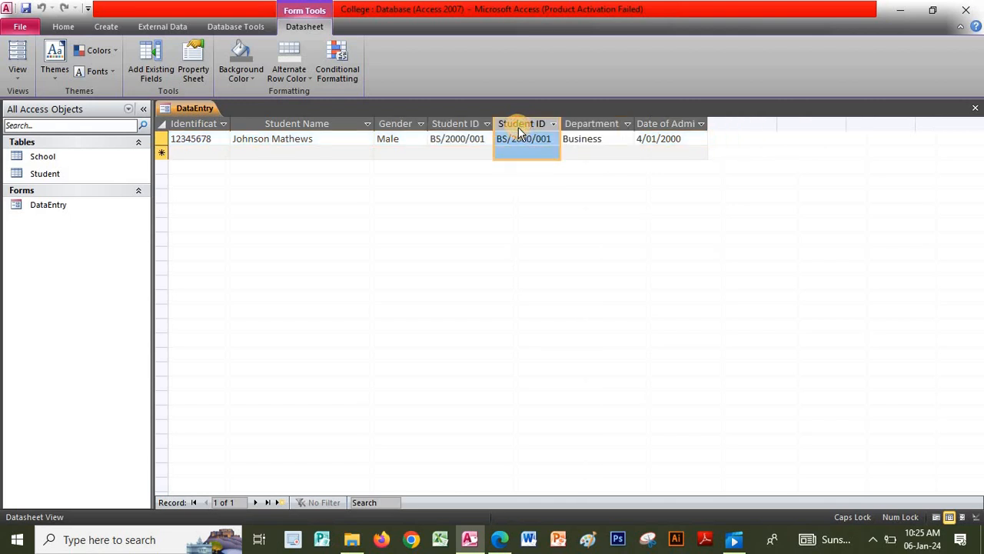
{"action": "double_click", "coordinate": [376, 123]}
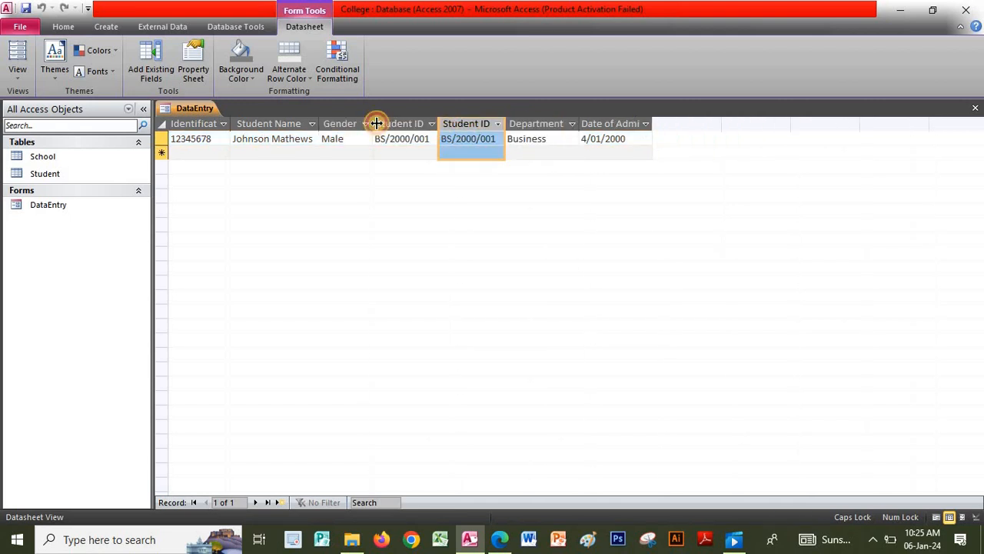
{"action": "left_click", "coordinate": [184, 154]}
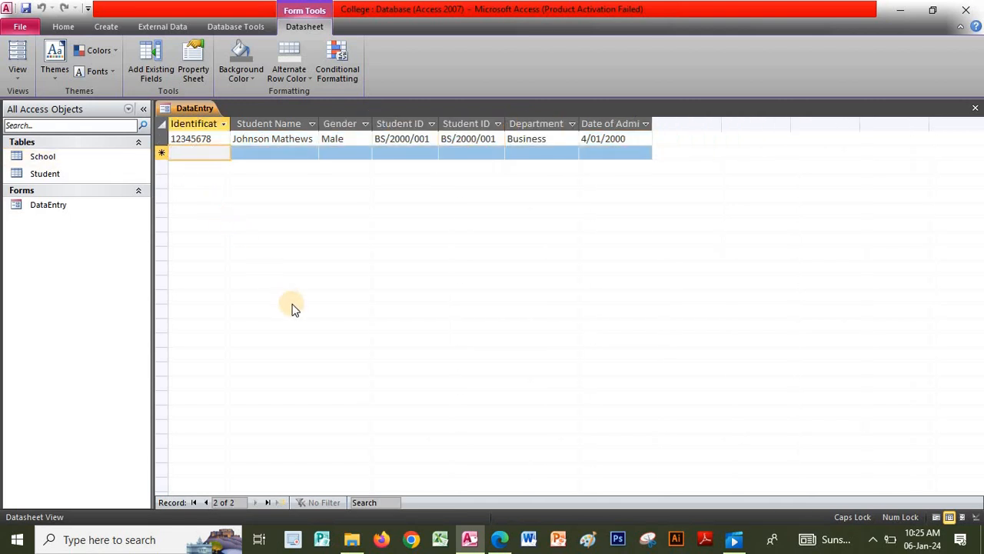
- Enter the second student's ID card number and name, with gender Female
{"action": "type", "text": "23457890"}
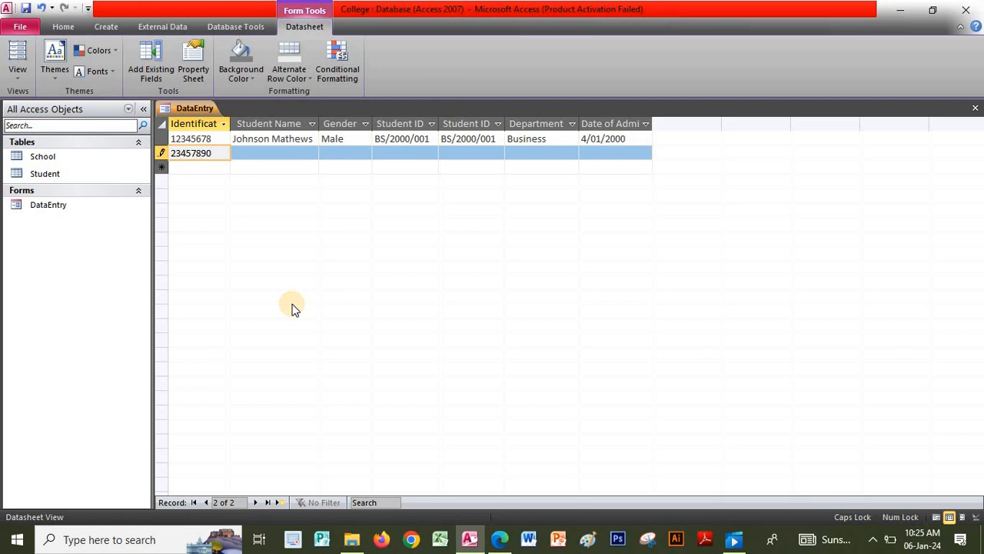
{"action": "key", "text": "Tab"}
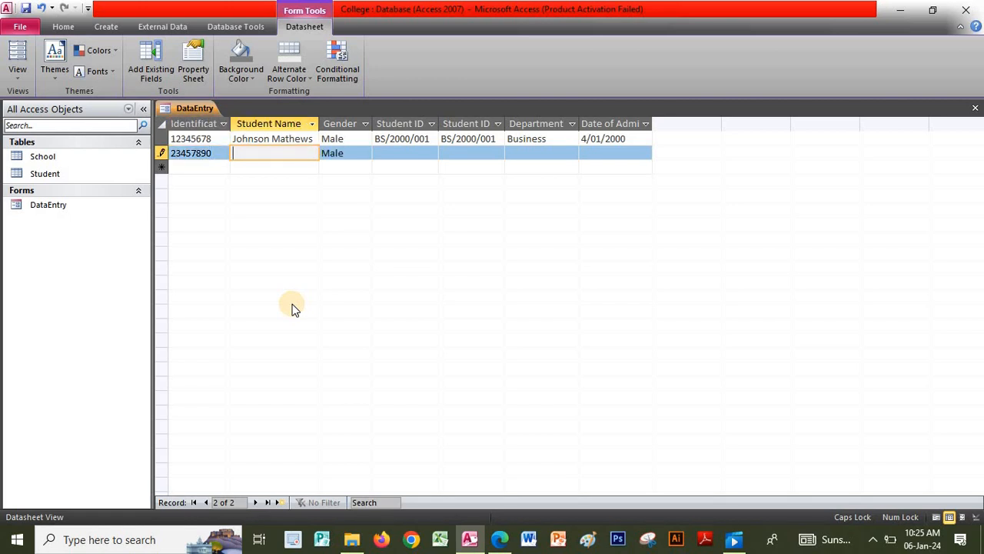
{"action": "key", "text": "Caps_Lock"}
{"action": "key", "text": "Tab"}
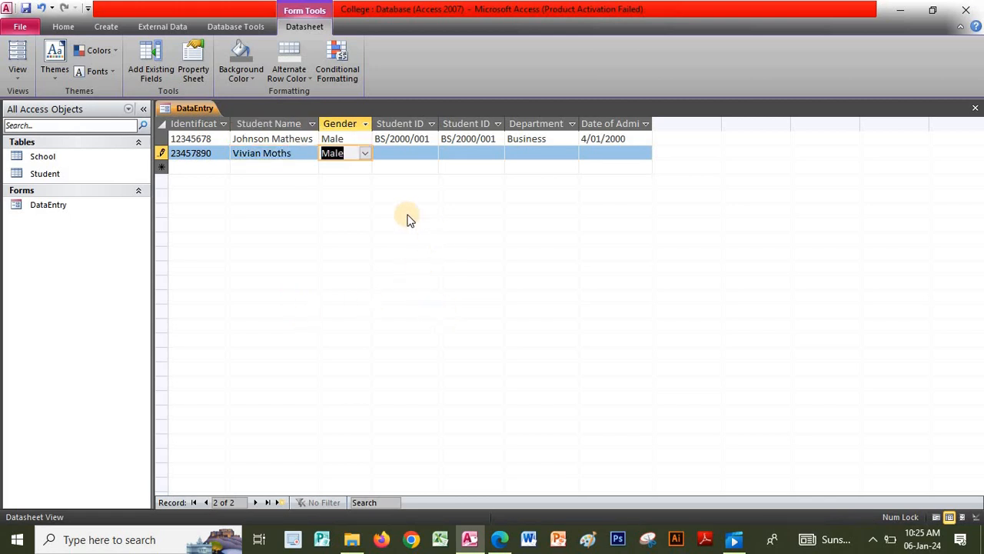
{"action": "left_click", "coordinate": [366, 155]}
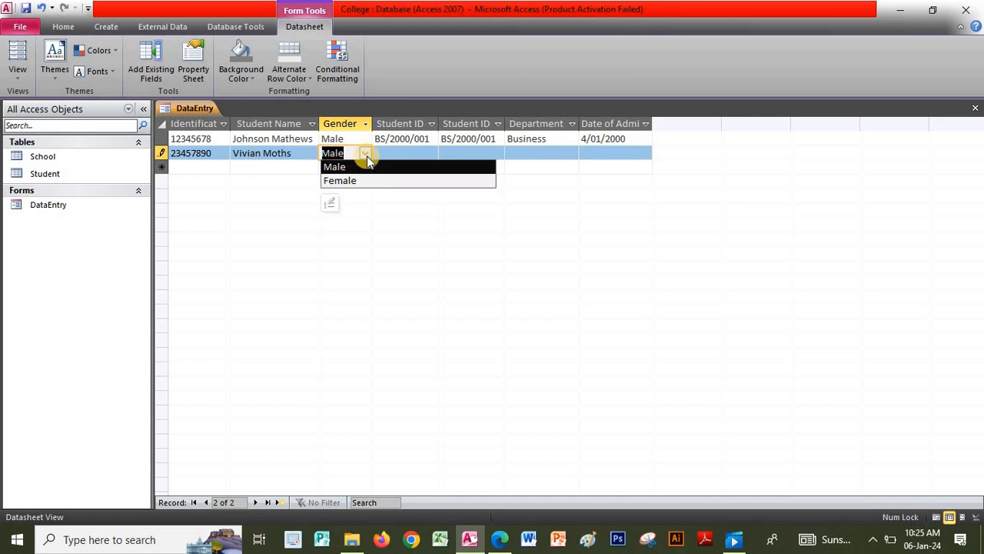
{"action": "left_click", "coordinate": [357, 181]}
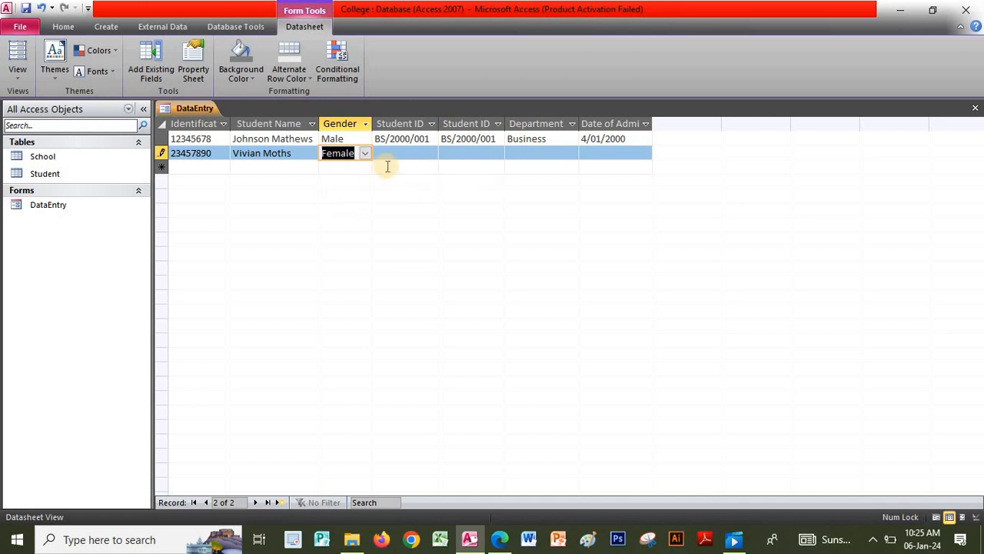
{"action": "left_click", "coordinate": [402, 156]}
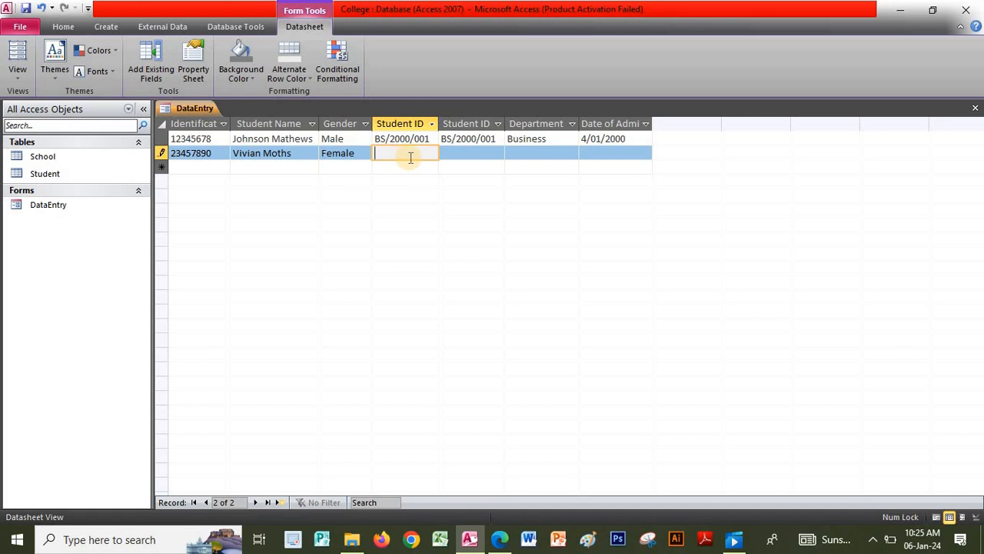
- Enter the student ID, pick department Computer, and type admission date 12/01/2001
{"action": "key", "text": "Caps_Lock"}
{"action": "type", "text": "CS/20001/009"}
{"action": "left_click", "coordinate": [569, 154]}
{"action": "left_click", "coordinate": [571, 154]}
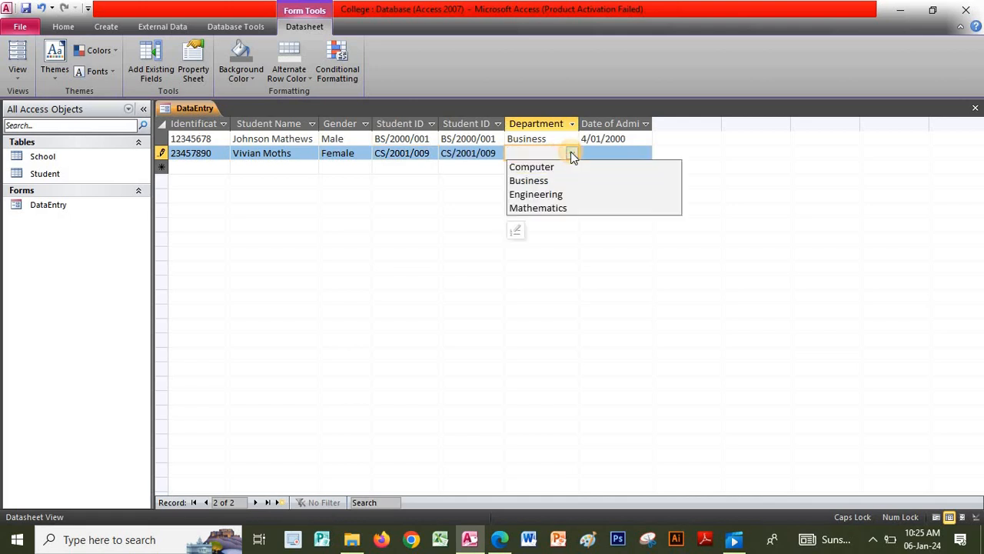
{"action": "left_click", "coordinate": [551, 167]}
{"action": "left_click", "coordinate": [606, 154]}
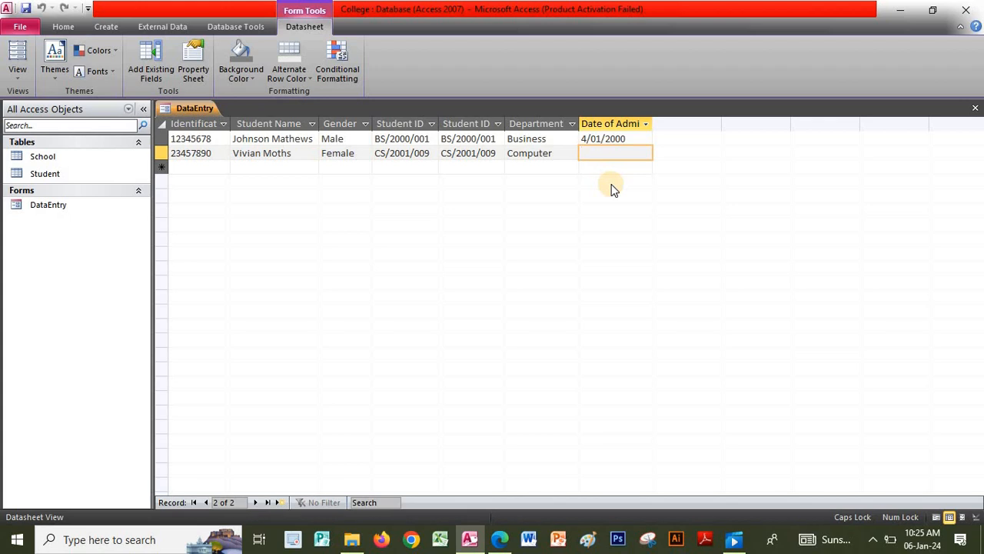
{"action": "type", "text": "12/01/2001"}
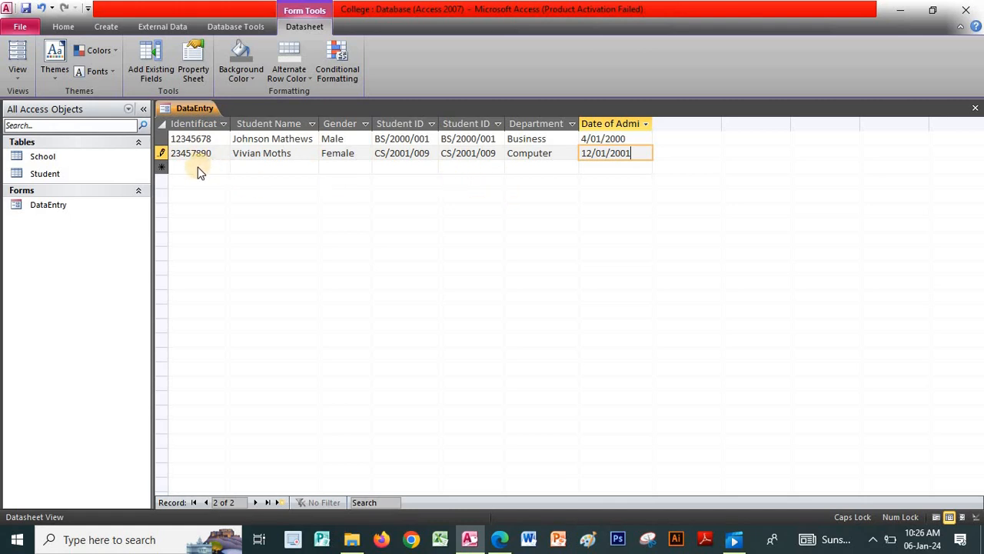
{"action": "key", "text": "Escape"}
- Save the second record and enter the third student's ID card number and name
{"action": "left_click", "coordinate": [201, 168]}
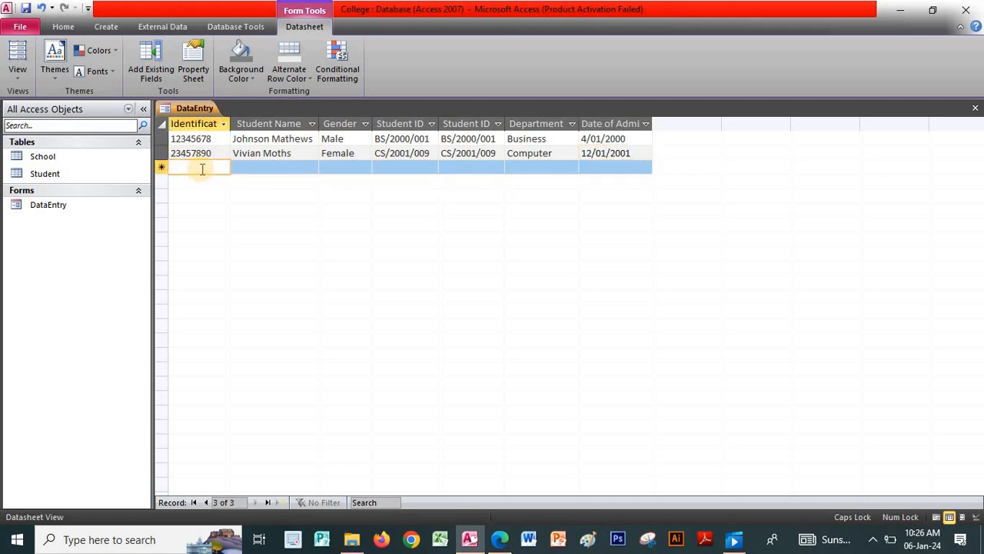
{"action": "type", "text": "3456"}
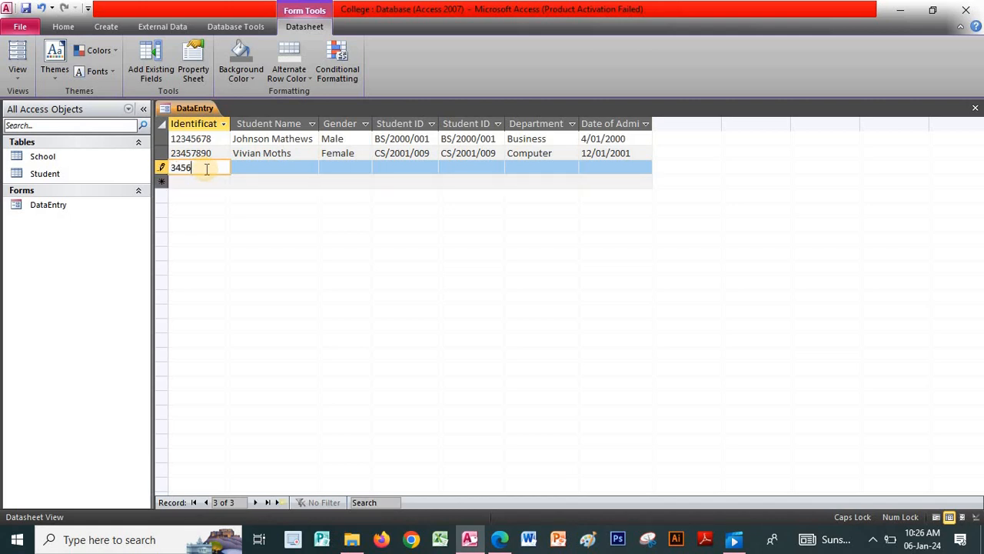
{"action": "type", "text": "7890"}
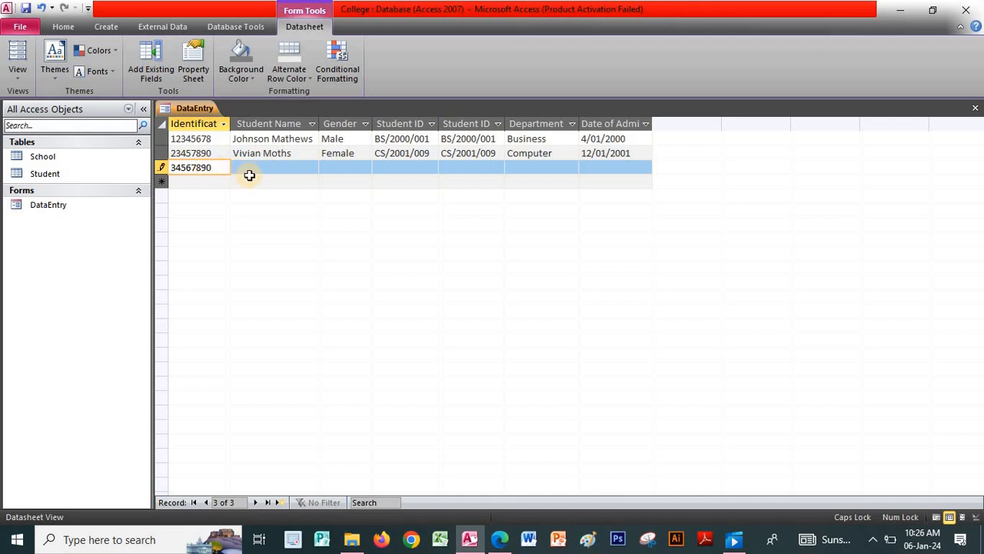
{"action": "left_click", "coordinate": [262, 169]}
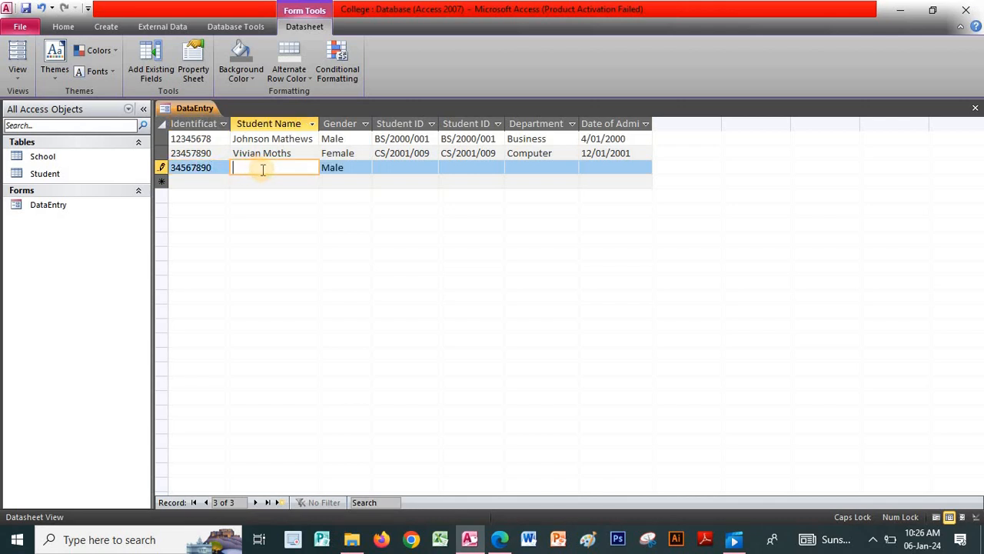
{"action": "key", "text": "Caps_Lock"}
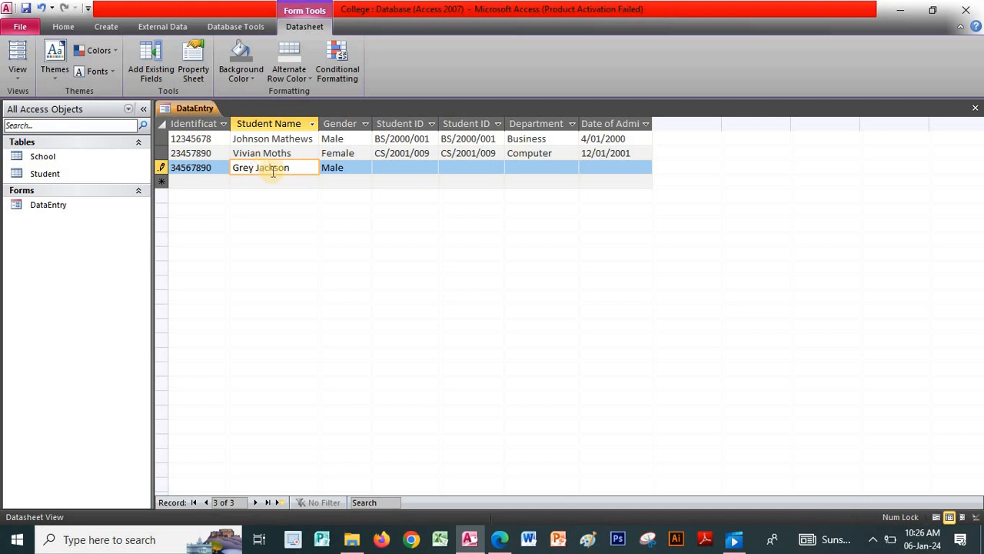
{"action": "left_click", "coordinate": [402, 169]}
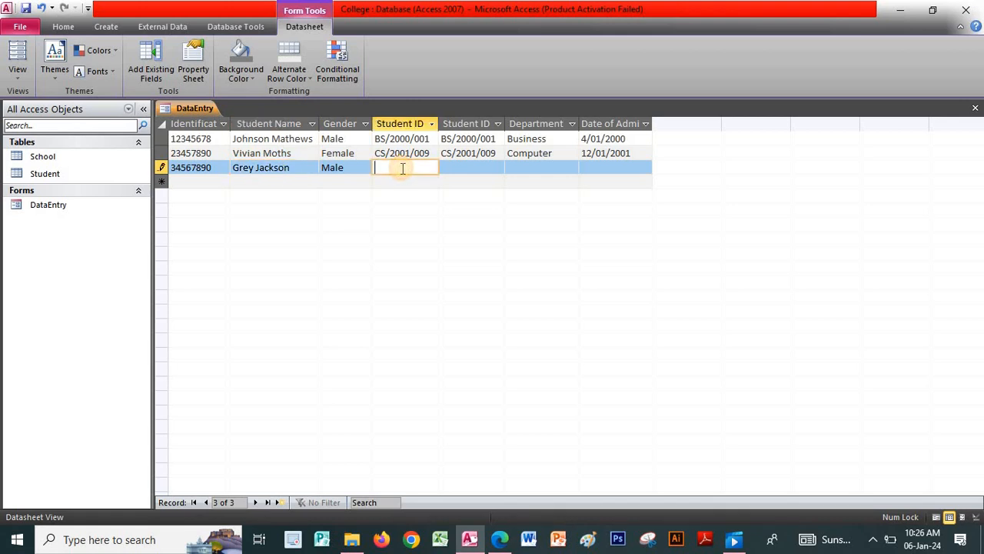
- Enter the student ID, pick Engineering, add the admission date, and save the record
{"action": "key", "text": "Caps_Lock"}
{"action": "type", "text": "BS"}
{"action": "type", "text": "/200"}
{"action": "type", "text": "2/017"}
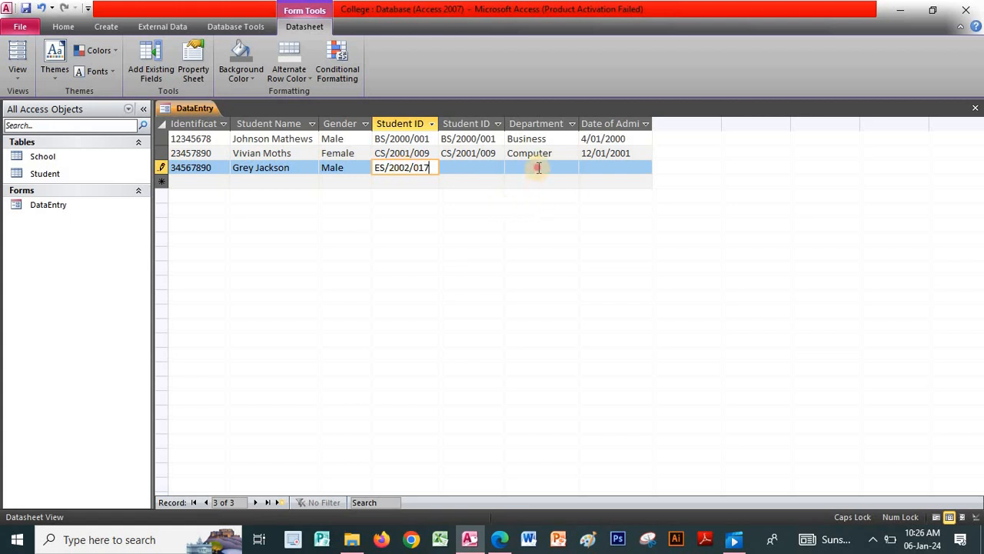
{"action": "left_click", "coordinate": [569, 169]}
{"action": "left_click", "coordinate": [571, 169]}
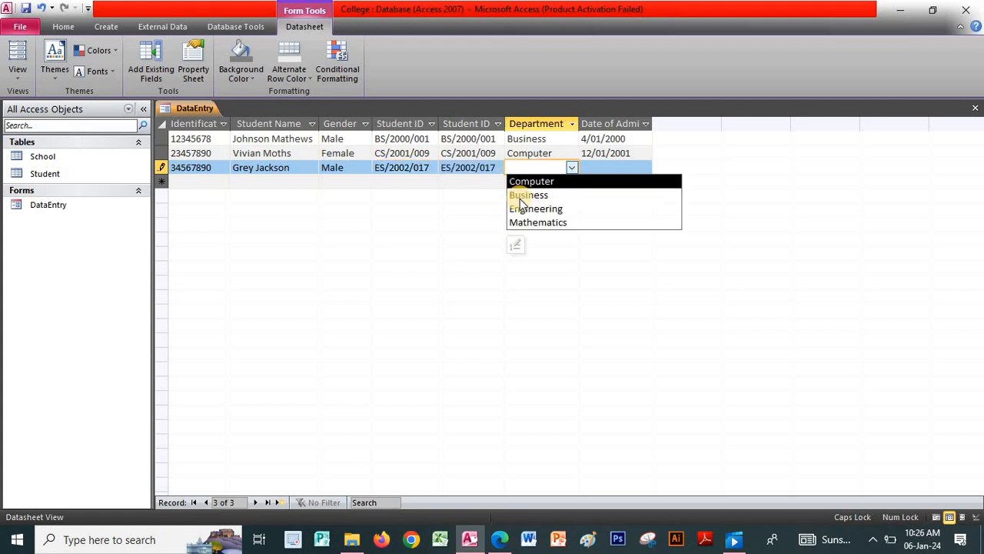
{"action": "left_click", "coordinate": [529, 208]}
{"action": "left_click", "coordinate": [588, 167]}
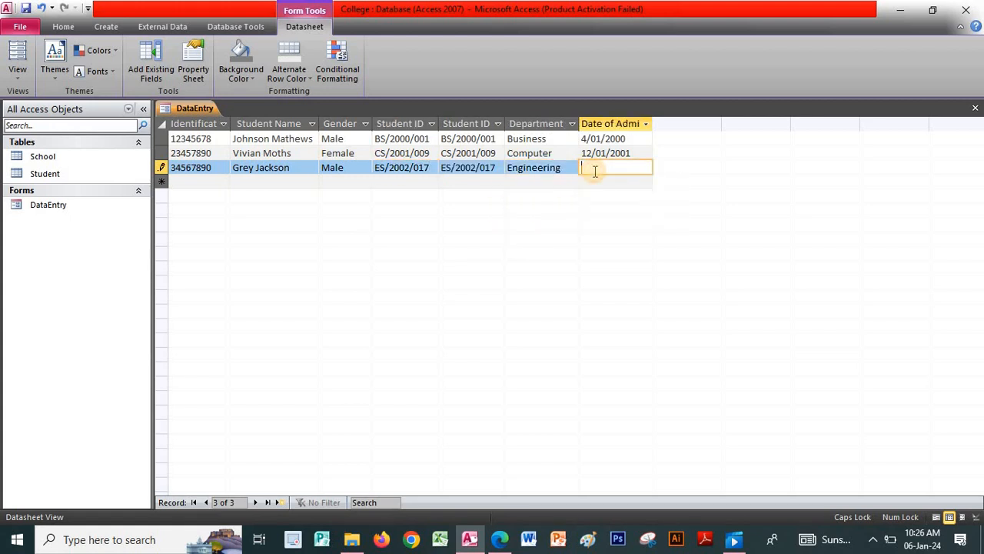
{"action": "type", "text": "17/02/2002"}
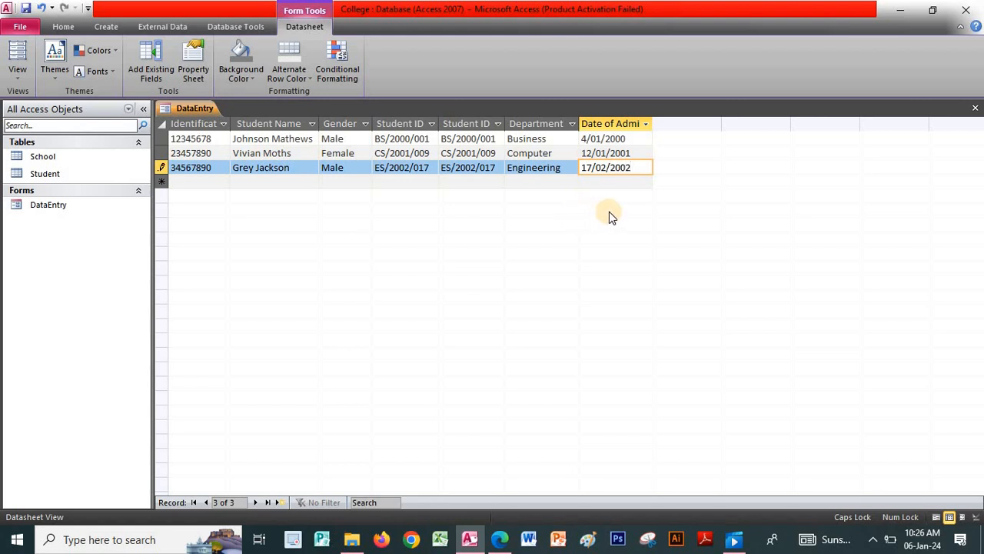
{"action": "left_click", "coordinate": [203, 184]}
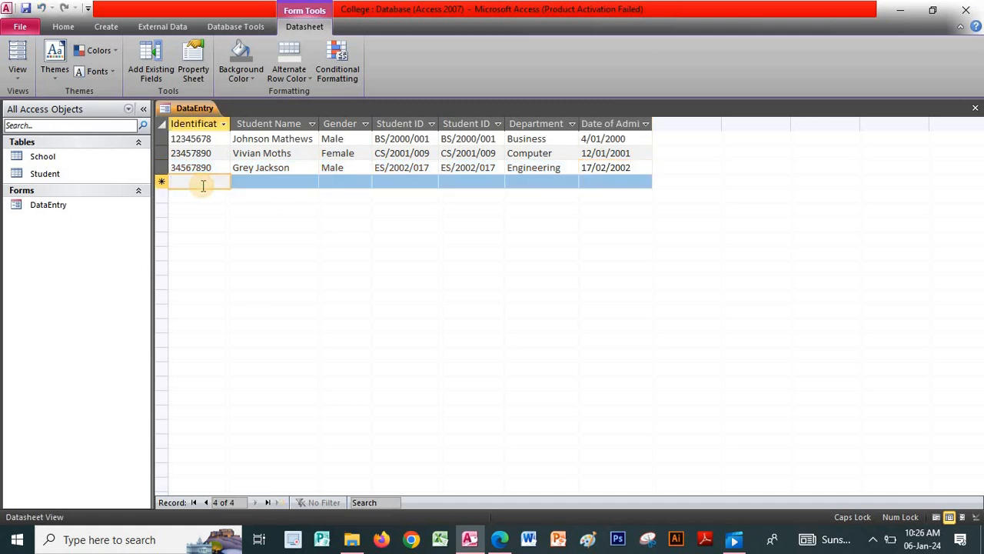
- Start the fourth record with number 45, the student's name and Female gender
{"action": "type", "text": "45678901"}
{"action": "key", "text": "Tab"}
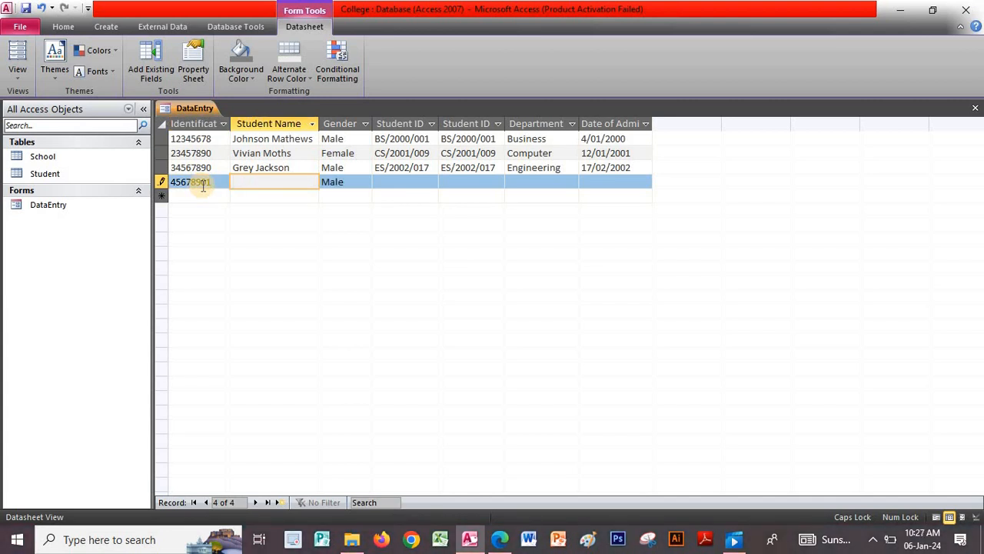
{"action": "key", "text": "Tab"}
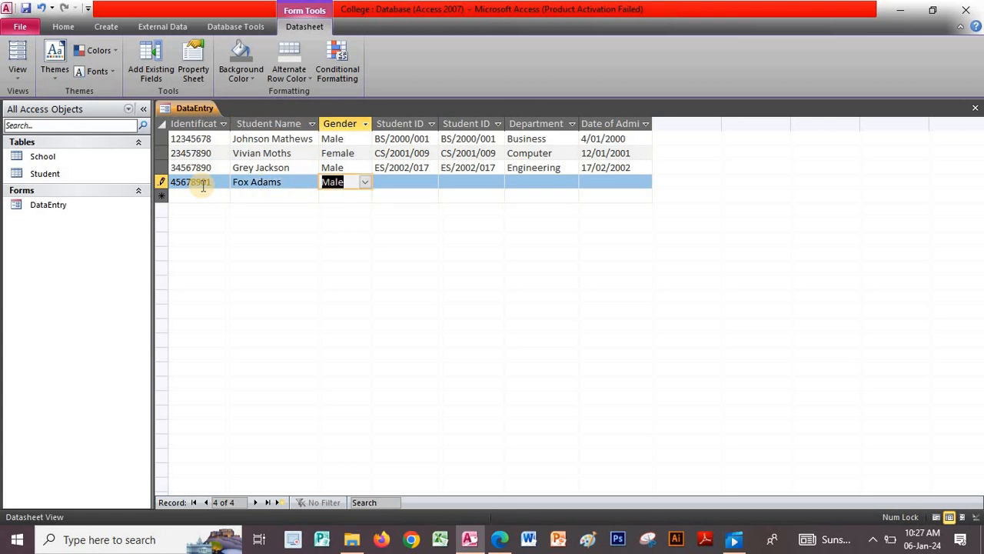
{"action": "left_click", "coordinate": [365, 182]}
{"action": "left_click", "coordinate": [359, 207]}
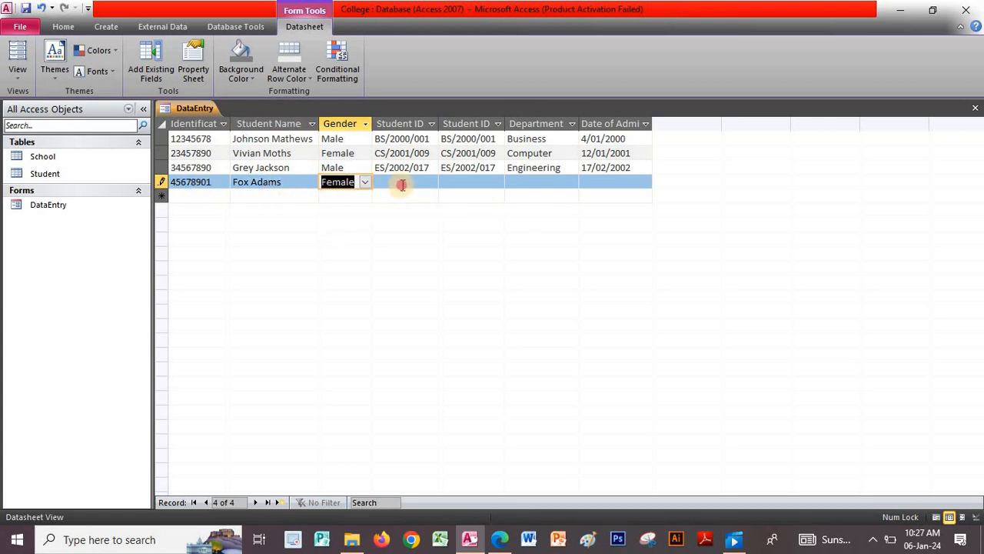
{"action": "left_click", "coordinate": [401, 184]}
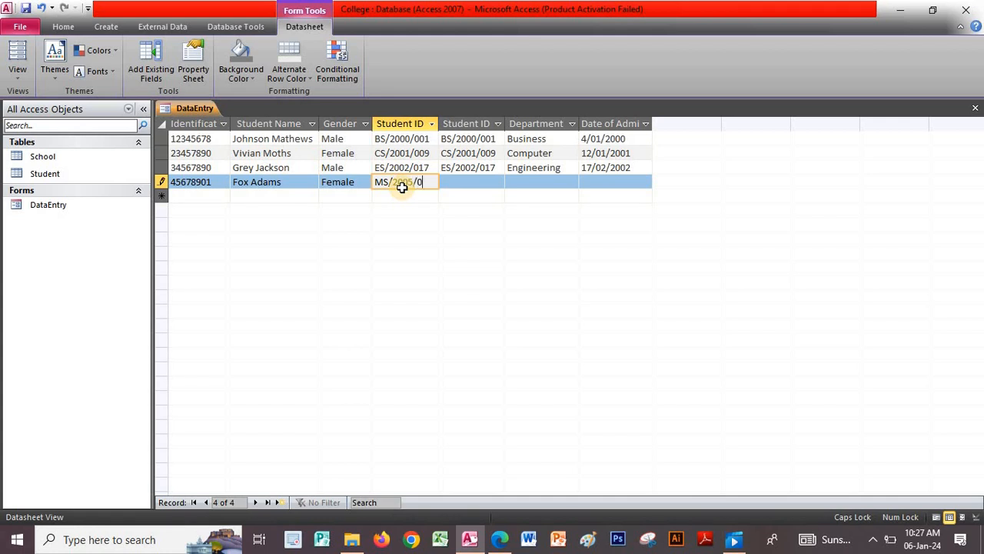
- Add the student ID, Mathematics department and 13/03/2005 admission date, save, then open School
{"action": "type", "text": "MS/2005/012"}
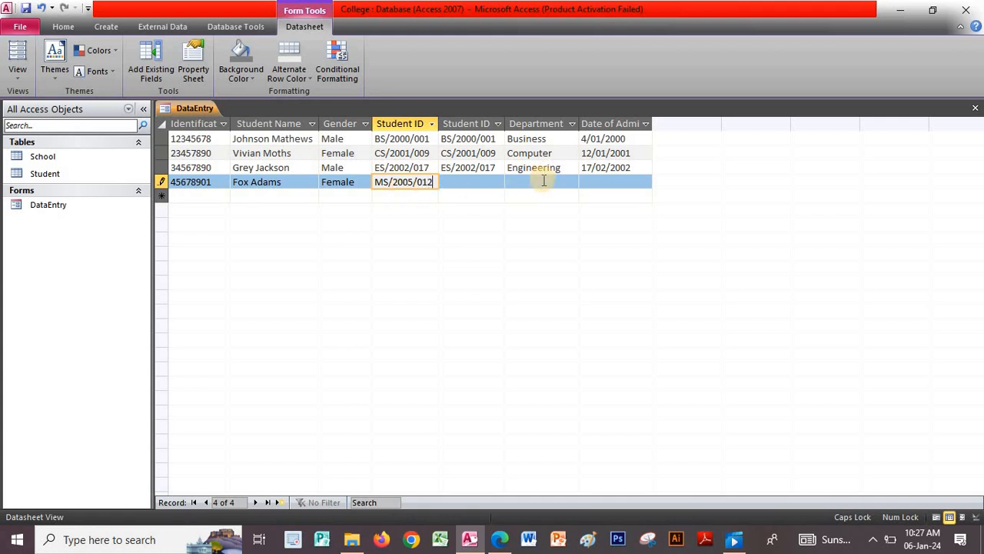
{"action": "left_click", "coordinate": [570, 182]}
{"action": "left_click", "coordinate": [571, 182]}
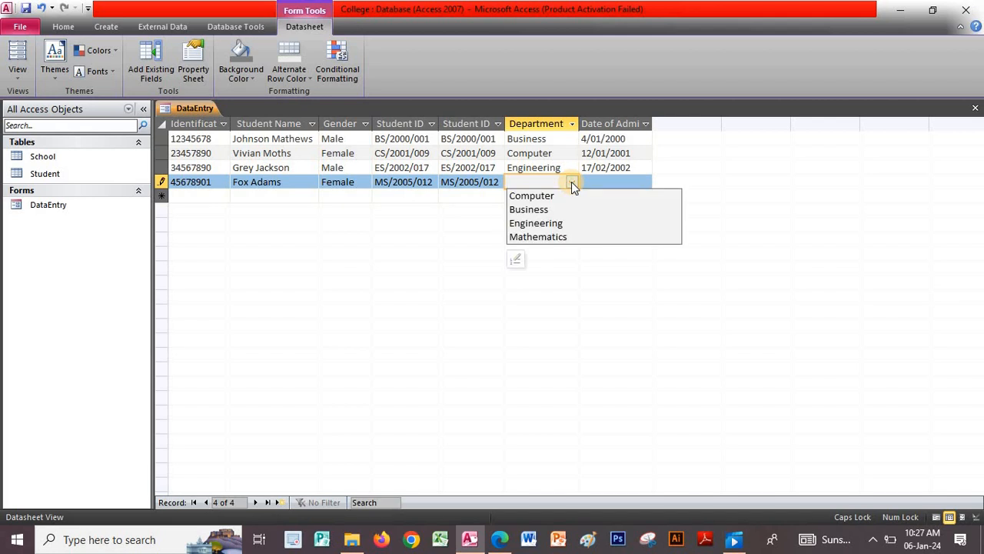
{"action": "left_click", "coordinate": [549, 237]}
{"action": "left_click", "coordinate": [596, 182]}
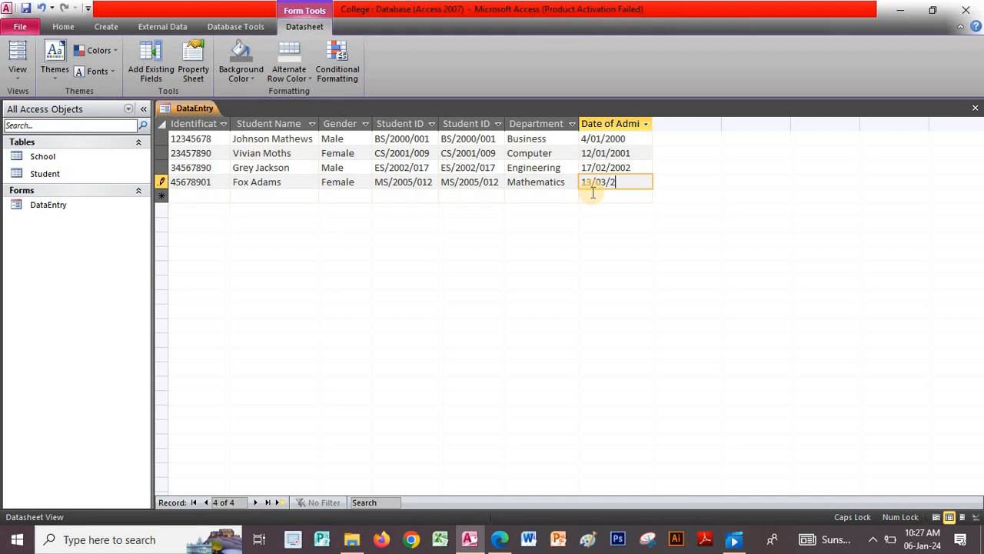
{"action": "type", "text": "13/03/2005"}
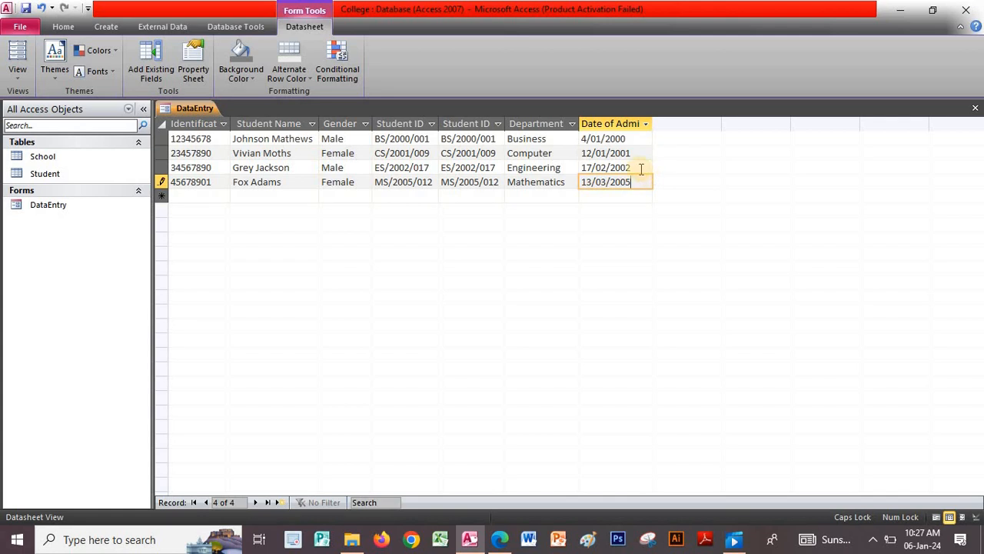
{"action": "left_click", "coordinate": [641, 166]}
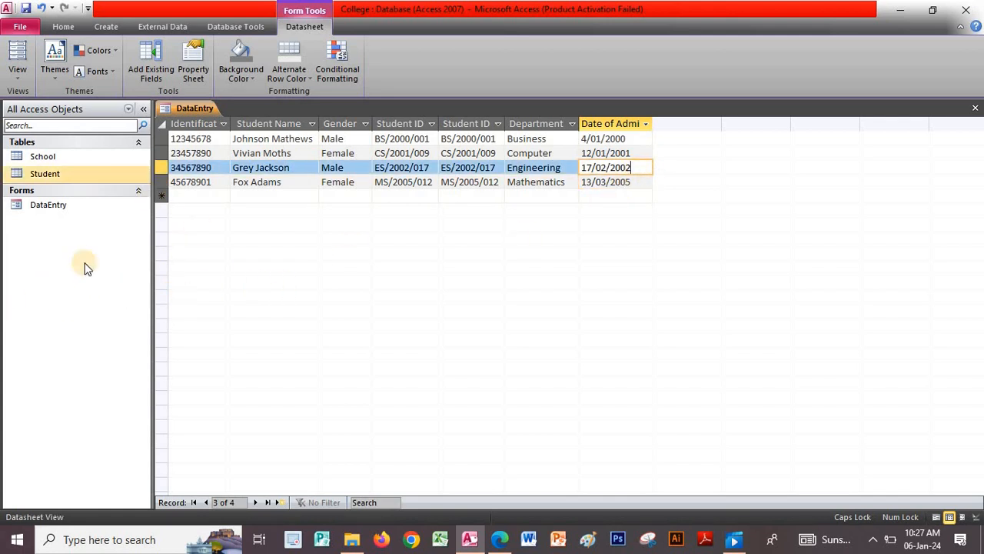
{"action": "left_click", "coordinate": [975, 107]}
{"action": "double_click", "coordinate": [81, 157]}
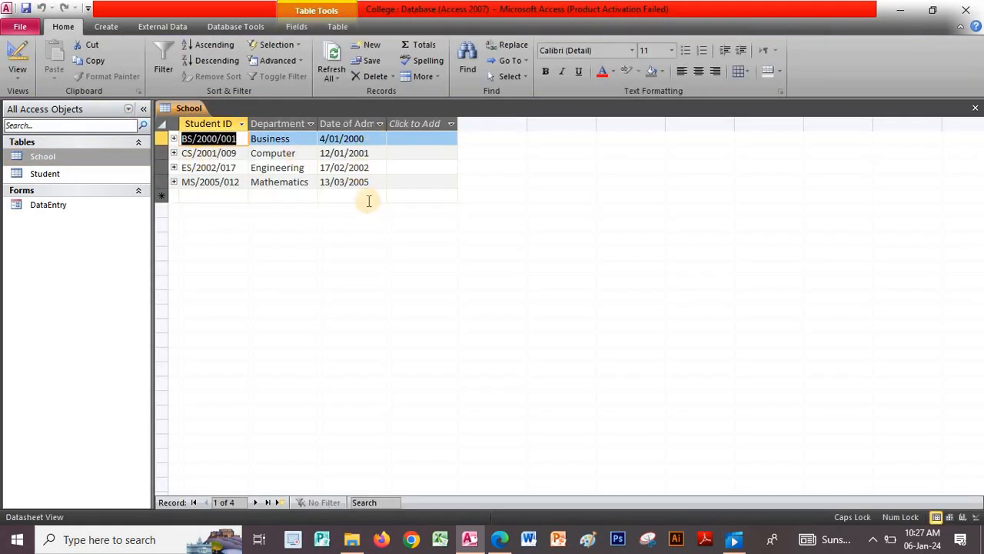
- Open the Student table to check its four records, then close all open tables
{"action": "left_click", "coordinate": [110, 177]}
{"action": "double_click", "coordinate": [108, 175]}
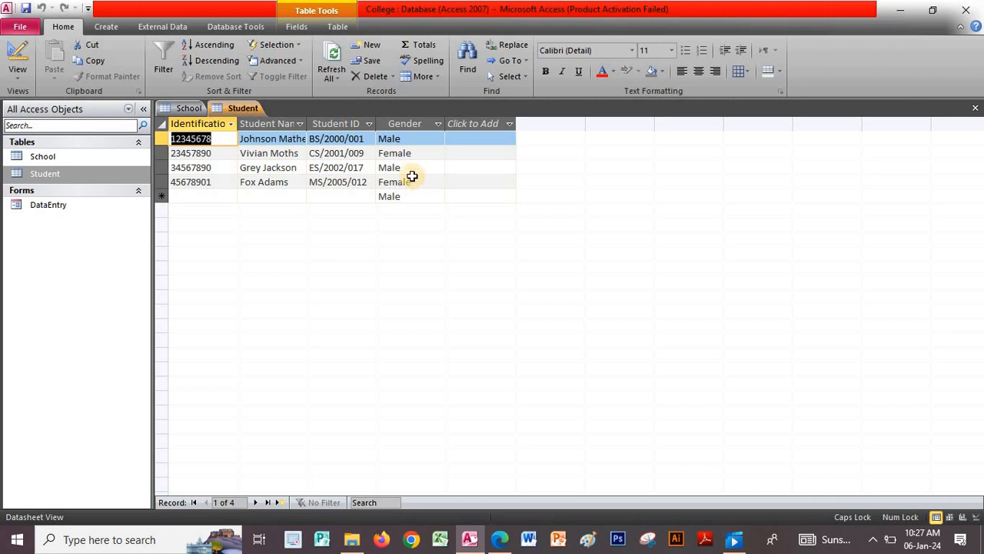
{"action": "right_click", "coordinate": [247, 107]}
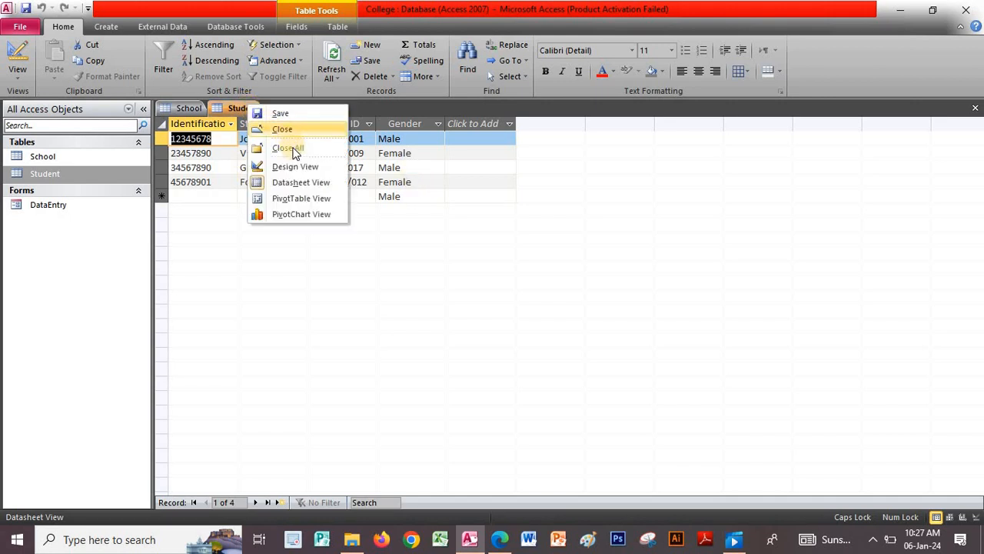
{"action": "left_click", "coordinate": [281, 146]}
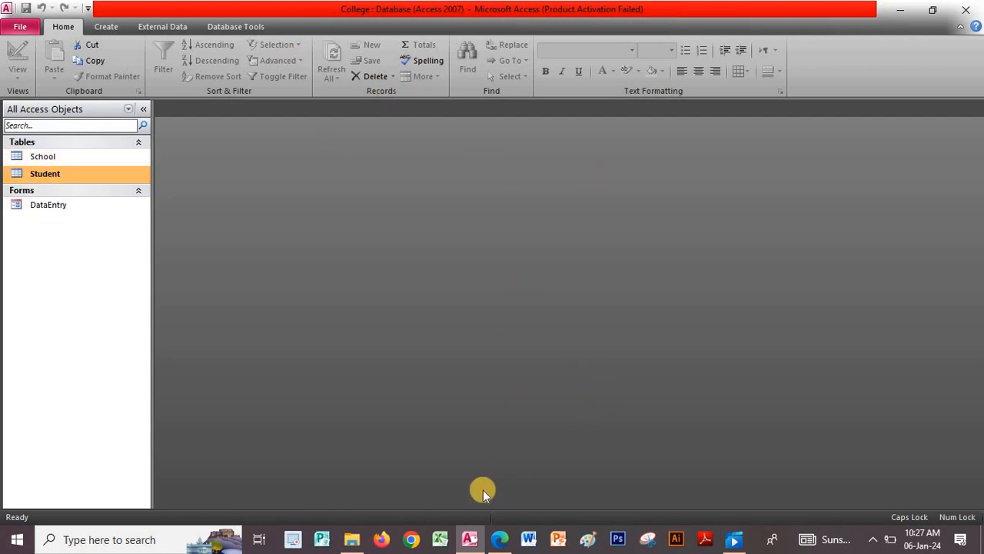
{"action": "left_click", "coordinate": [500, 538]}
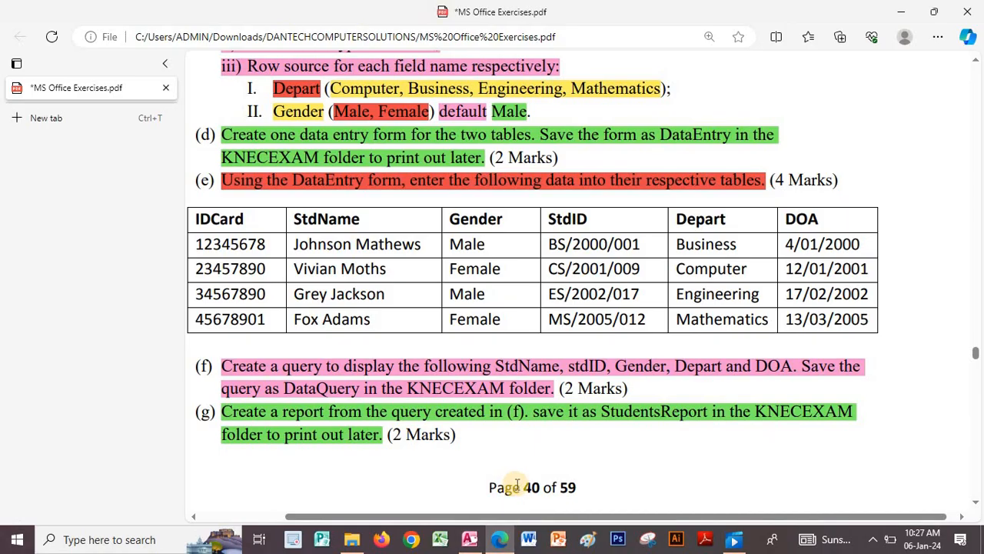
- Read the PDF's query and report tasks (f) and (g), then return to Access
{"action": "scroll", "coordinate": [516, 484], "scroll_direction": "down", "scroll_amount": 3}
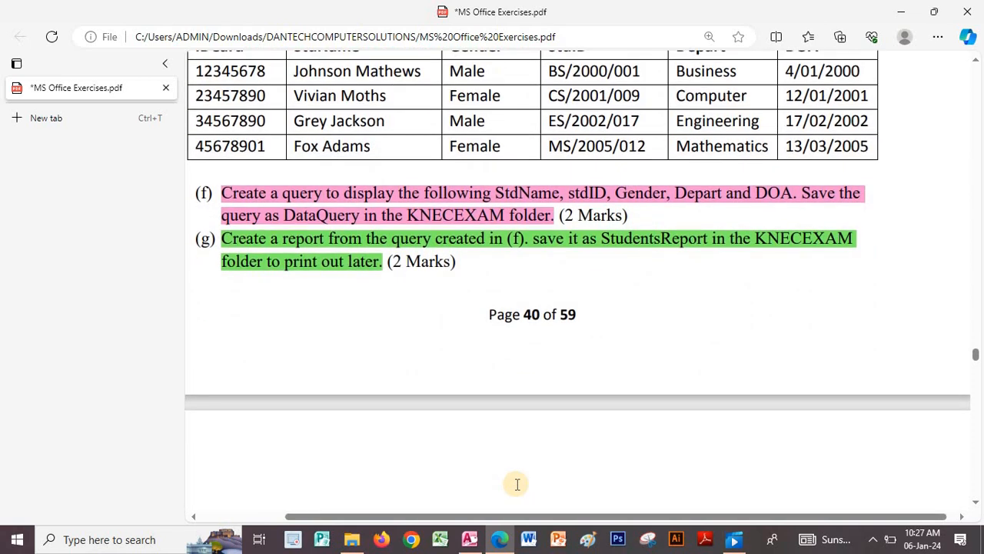
{"action": "scroll", "coordinate": [516, 484], "scroll_direction": "down", "scroll_amount": 1}
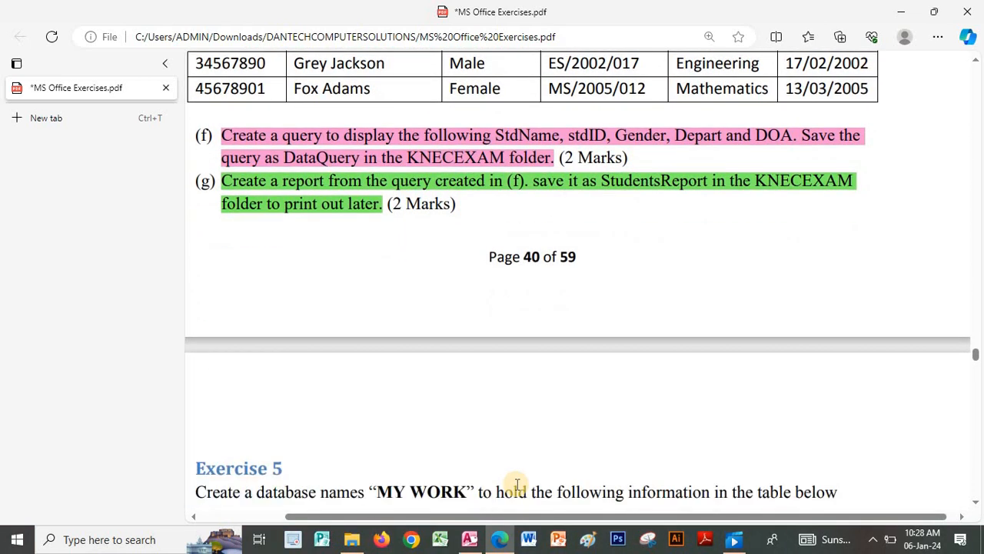
{"action": "scroll", "coordinate": [516, 484], "scroll_direction": "up", "scroll_amount": 2}
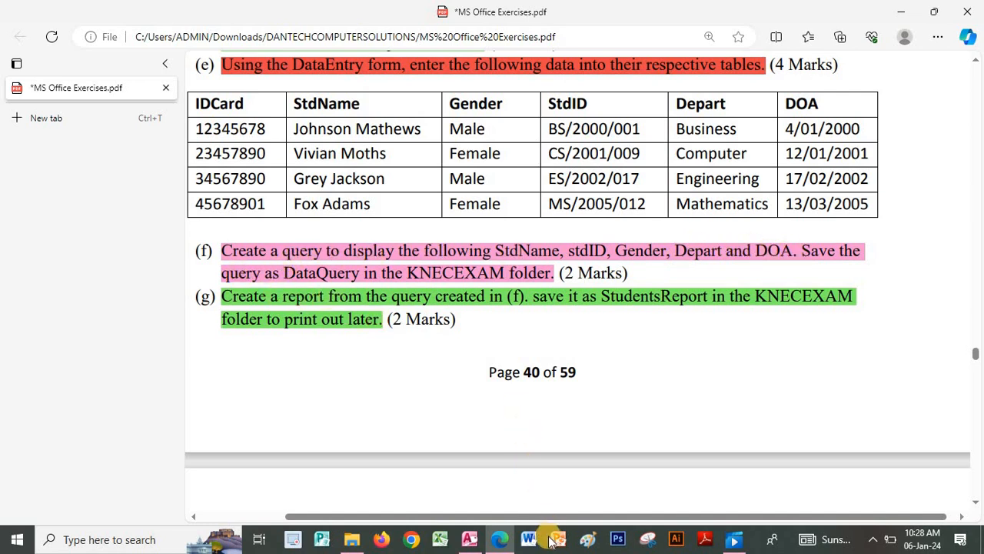
{"action": "left_click", "coordinate": [470, 540]}
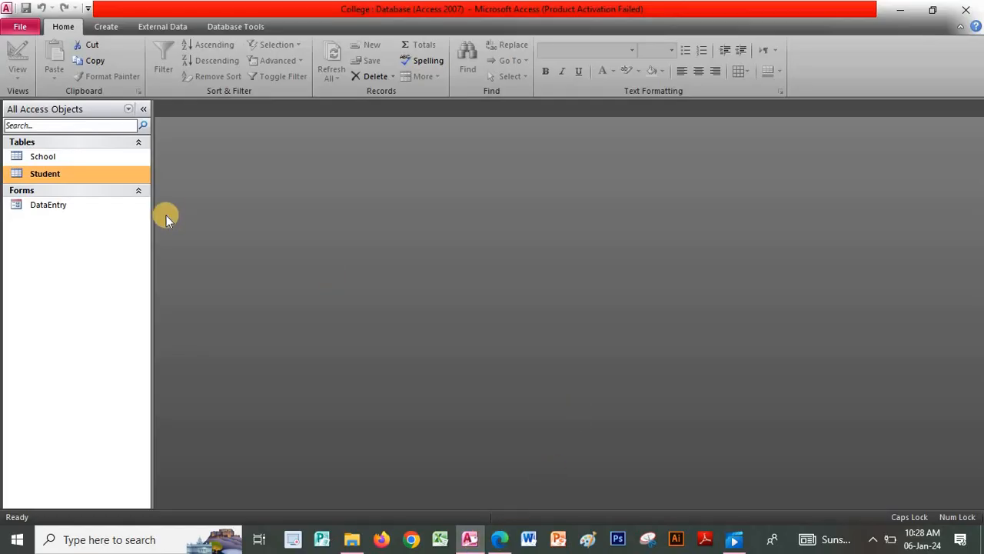
- Start a new query design with the Student and School tables added
{"action": "left_click", "coordinate": [112, 26]}
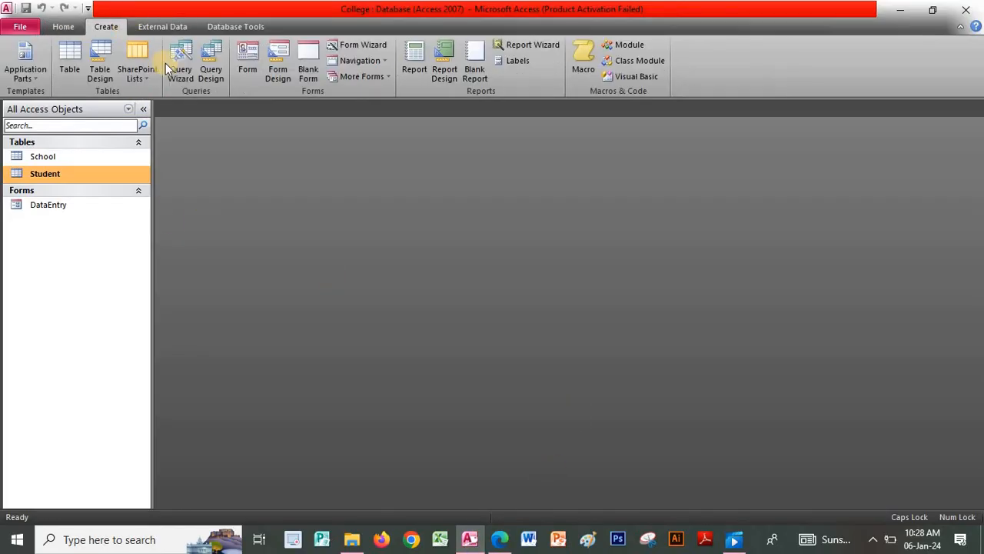
{"action": "left_click", "coordinate": [210, 61]}
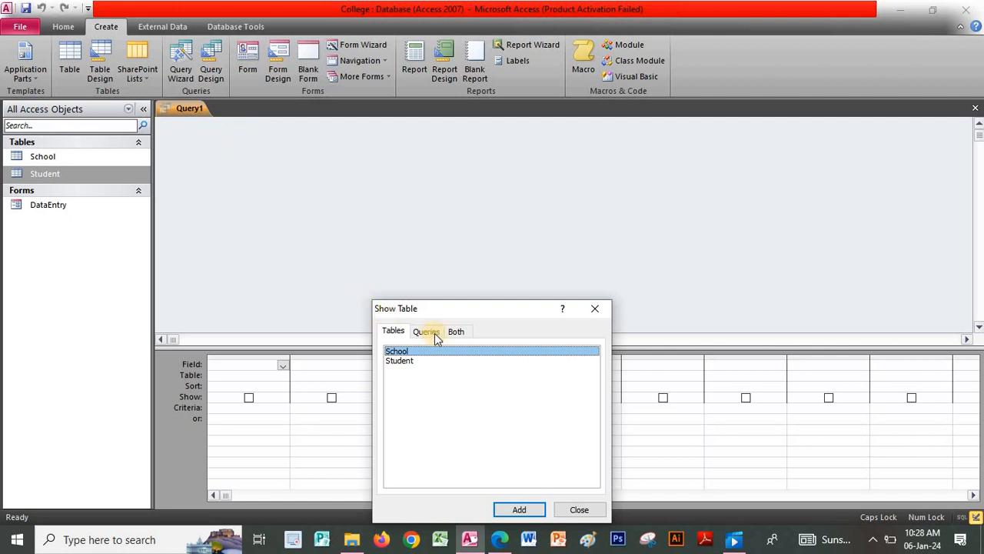
{"action": "left_click", "coordinate": [438, 361], "text": "shift"}
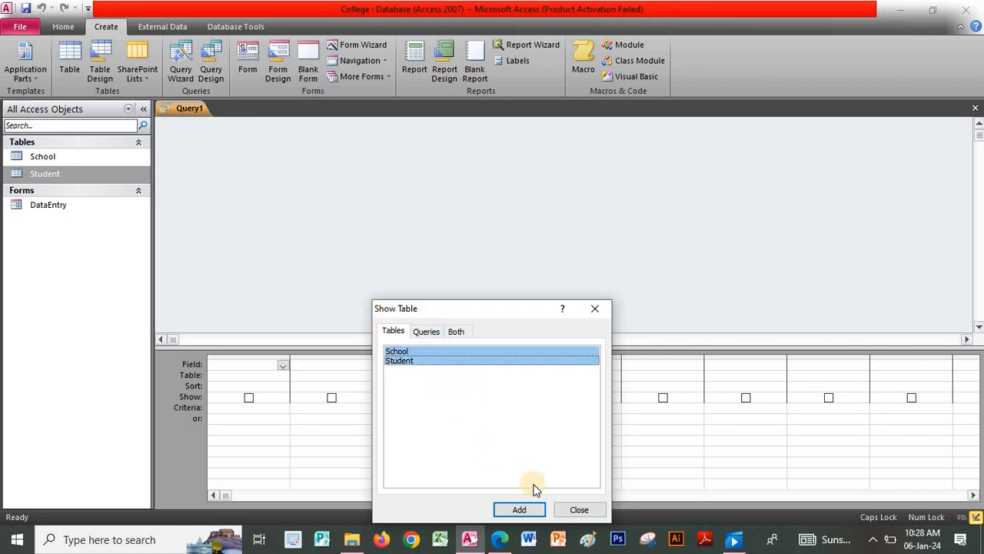
{"action": "left_click", "coordinate": [533, 512]}
{"action": "left_click", "coordinate": [586, 511]}
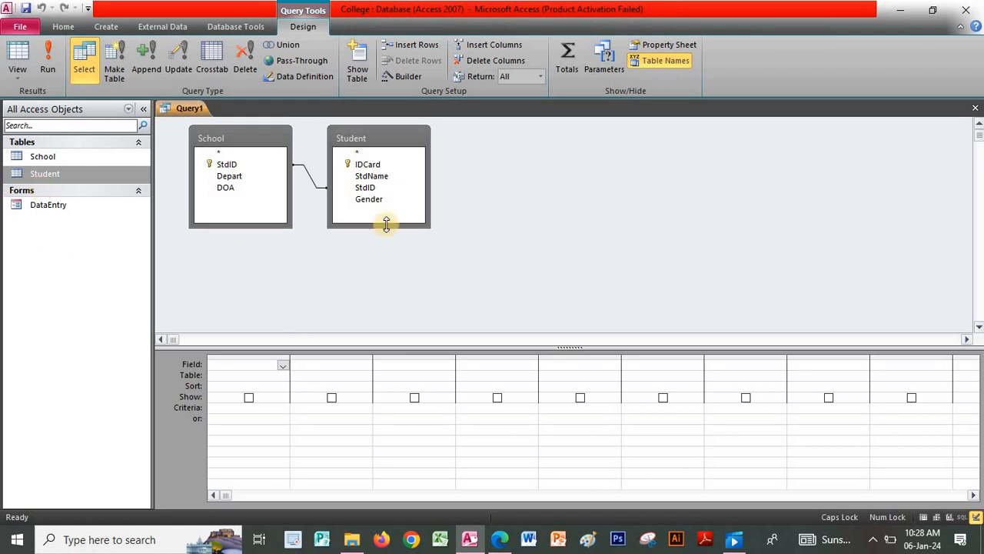
- Put StdName, StdID, Gender, Depart and DOA in the design grid and run the query
{"action": "left_click_drag", "start_coordinate": [384, 218], "coordinate": [382, 188]}
{"action": "left_click", "coordinate": [381, 178]}
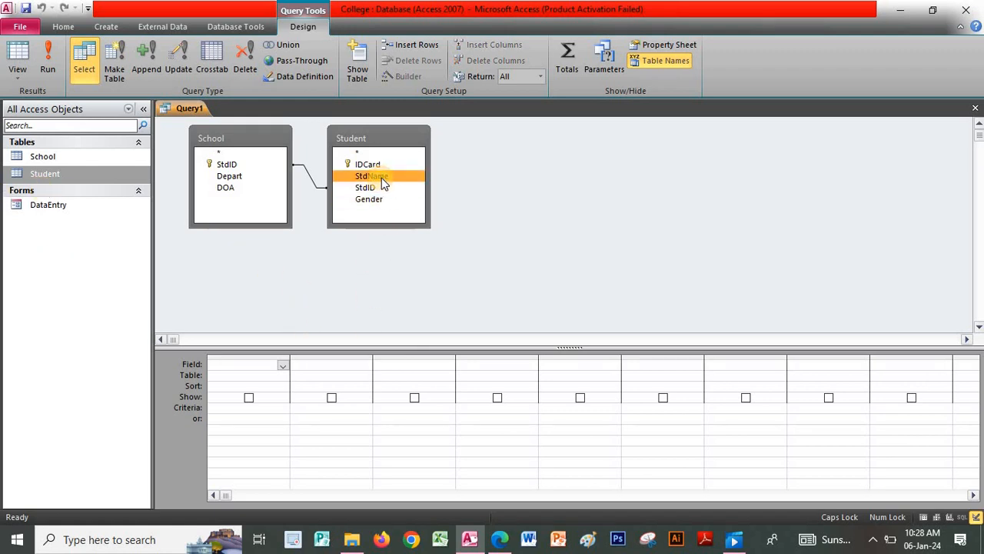
{"action": "double_click", "coordinate": [381, 178]}
{"action": "left_click", "coordinate": [223, 164]}
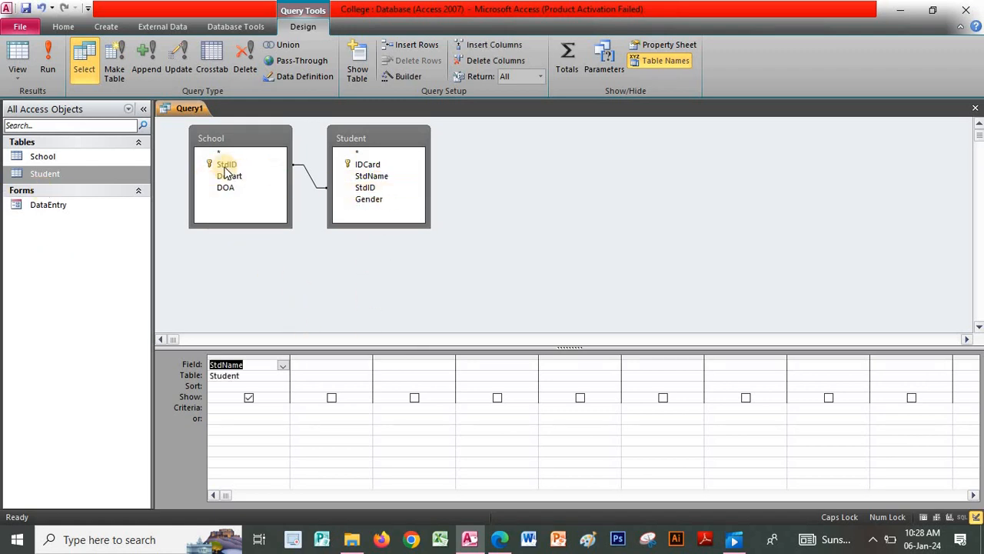
{"action": "double_click", "coordinate": [227, 164]}
{"action": "left_click", "coordinate": [369, 199]}
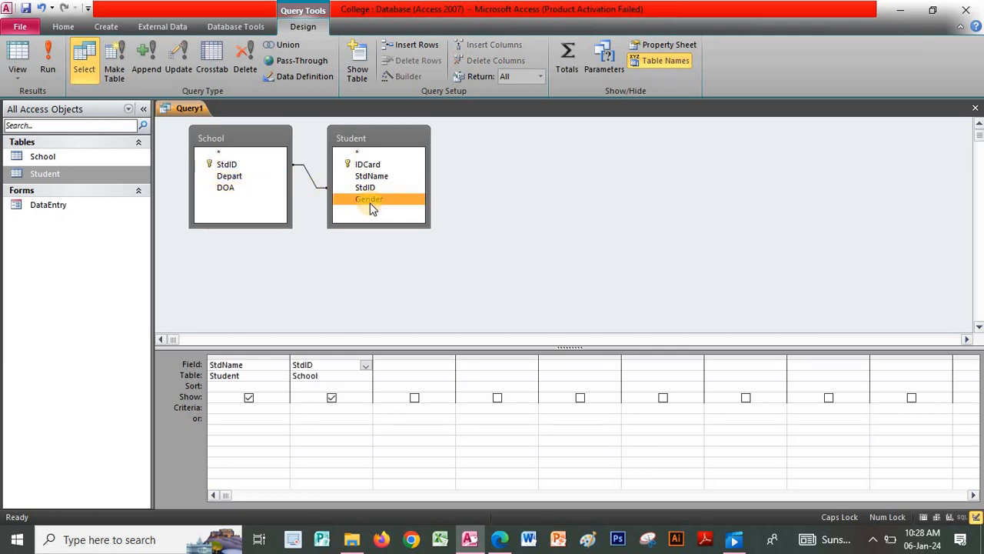
{"action": "double_click", "coordinate": [369, 200]}
{"action": "left_click", "coordinate": [244, 176]}
{"action": "double_click", "coordinate": [250, 178]}
{"action": "left_click", "coordinate": [250, 187]}
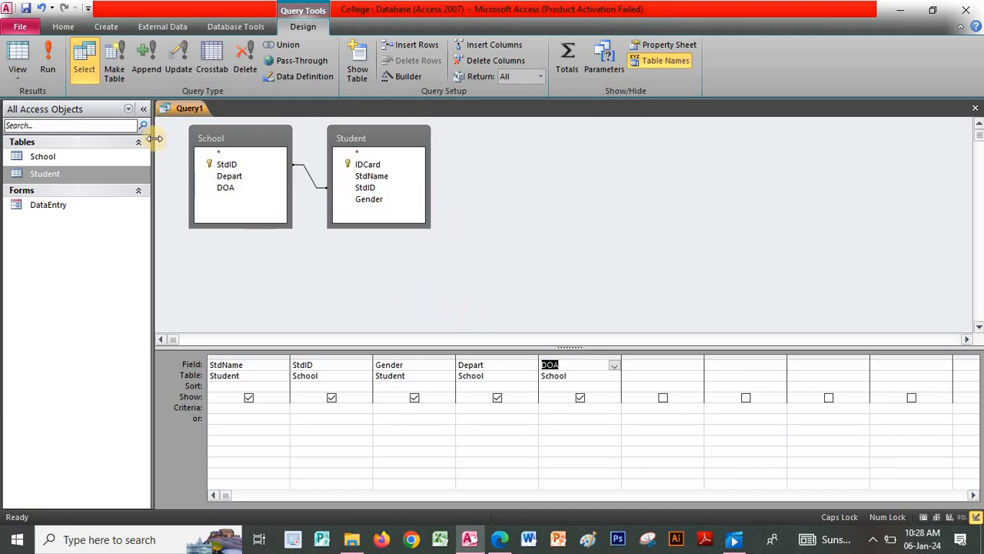
{"action": "left_click", "coordinate": [53, 51]}
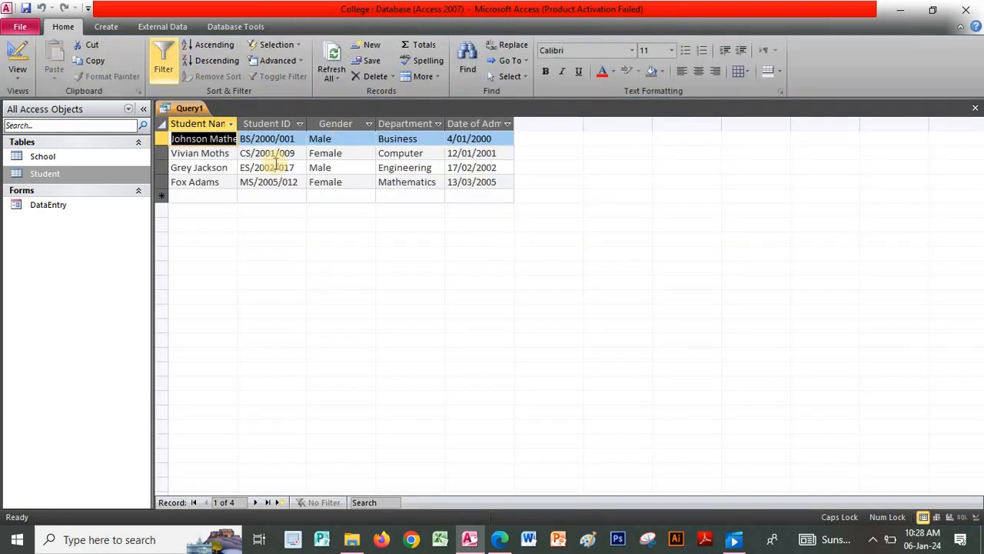
- Autofit the Student Name column, then close the query, saving it as DataQuery
{"action": "double_click", "coordinate": [240, 121]}
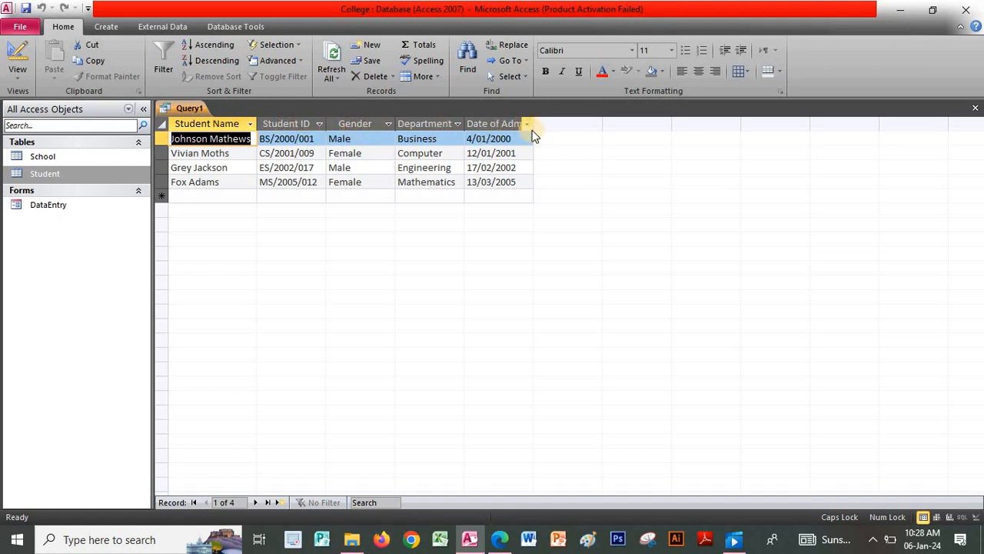
{"action": "left_click", "coordinate": [974, 108]}
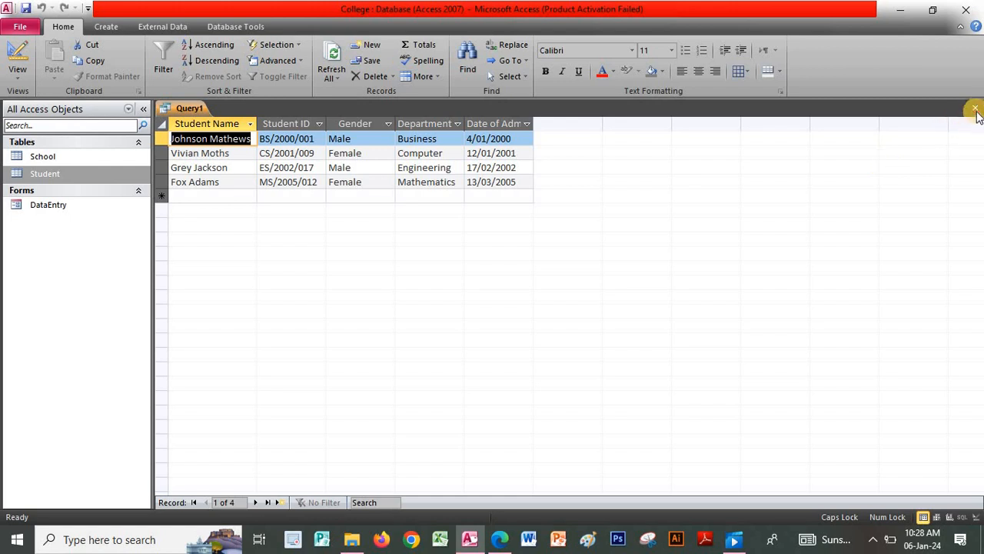
{"action": "left_click", "coordinate": [436, 306]}
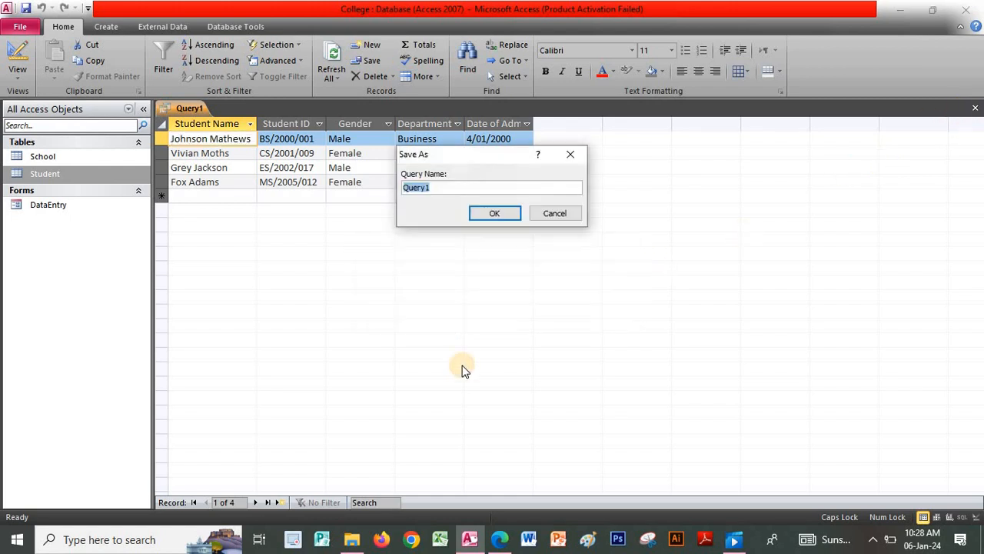
{"action": "type", "text": "DataQ"}
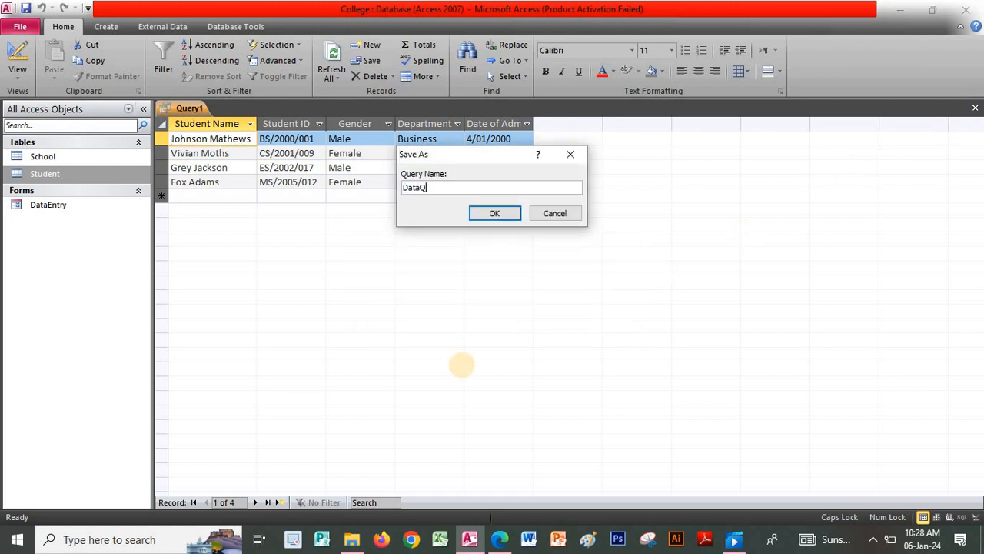
{"action": "key", "text": "Caps_Lock"}
{"action": "type", "text": "uery"}
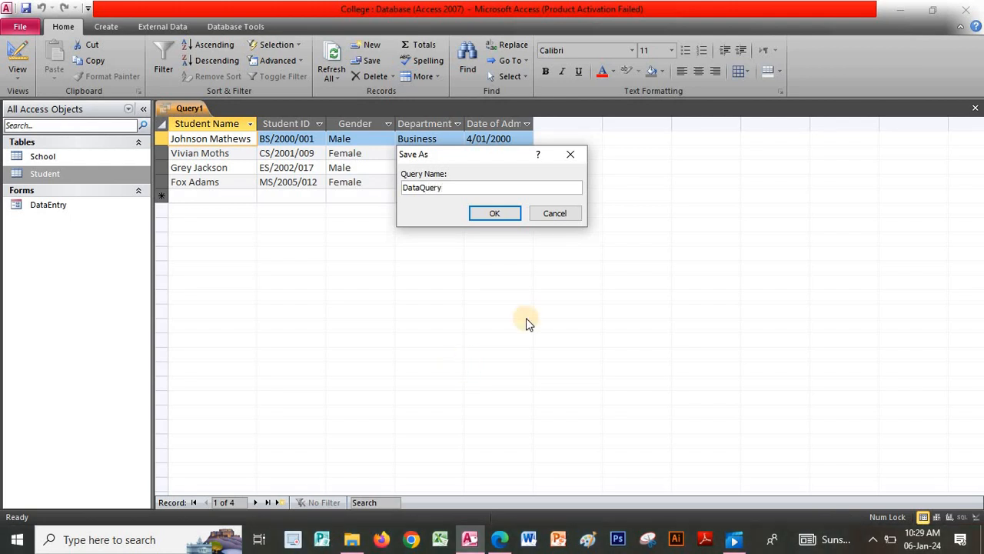
{"action": "left_click", "coordinate": [489, 214]}
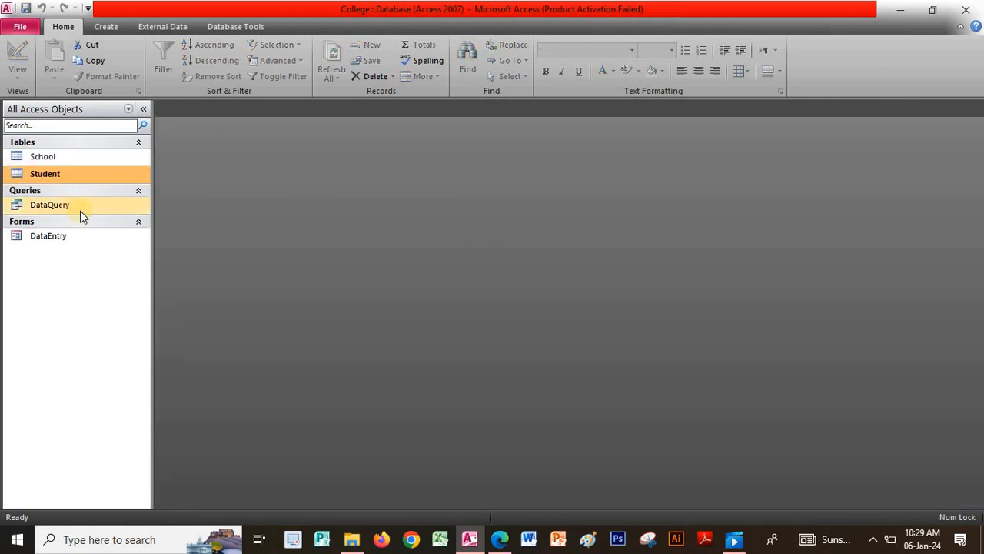
- Check the exercise PDF, then create an automatic report from the DataQuery query
{"action": "left_click", "coordinate": [499, 539]}
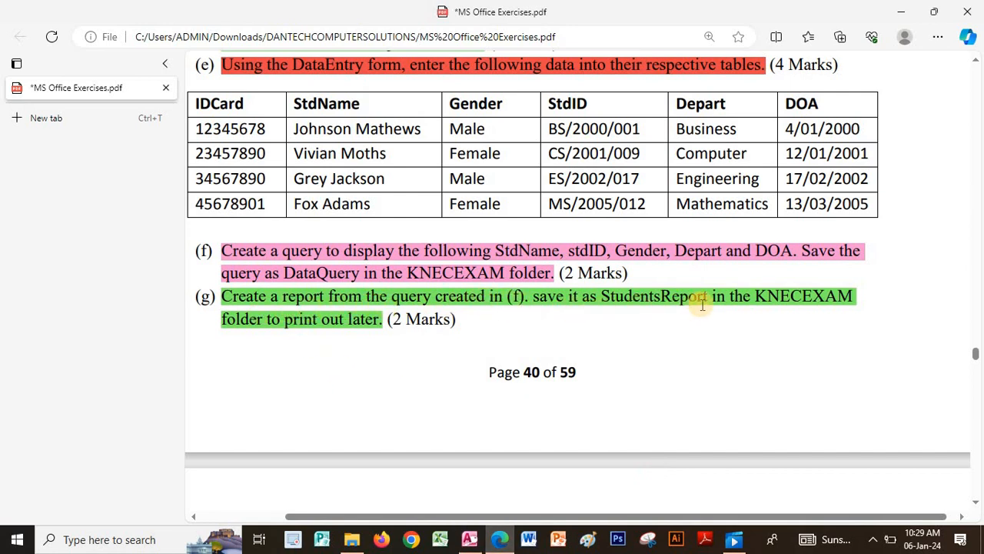
{"action": "left_click", "coordinate": [469, 539]}
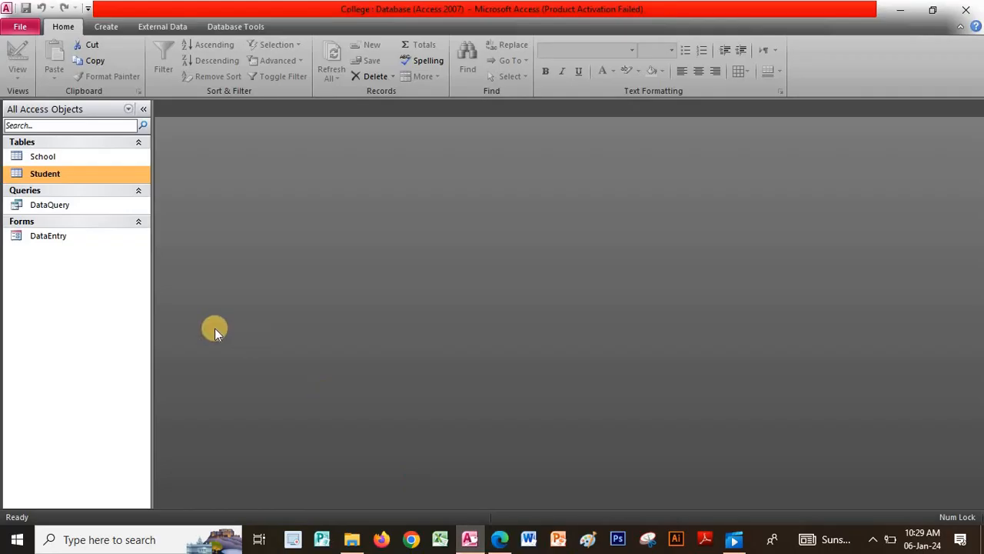
{"action": "left_click", "coordinate": [86, 205]}
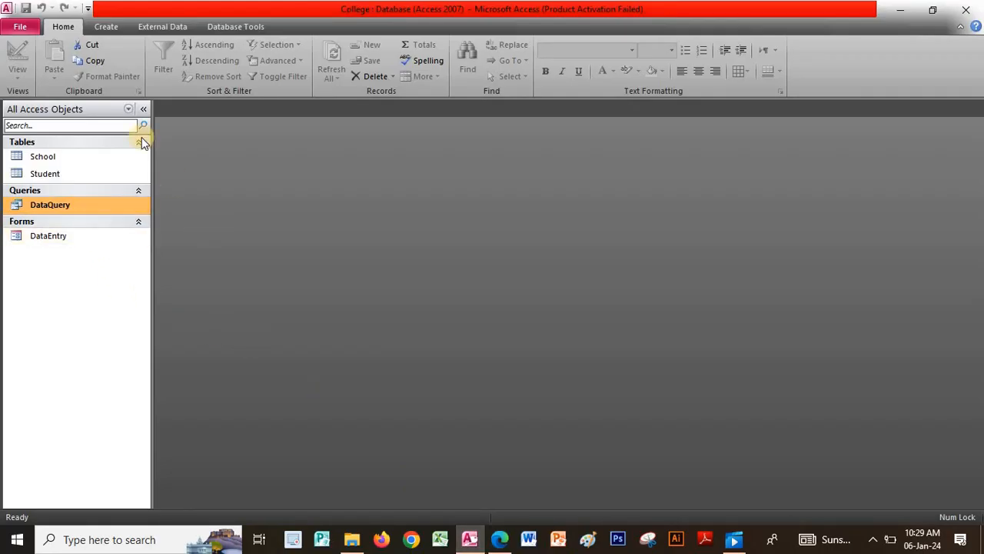
{"action": "left_click", "coordinate": [107, 28]}
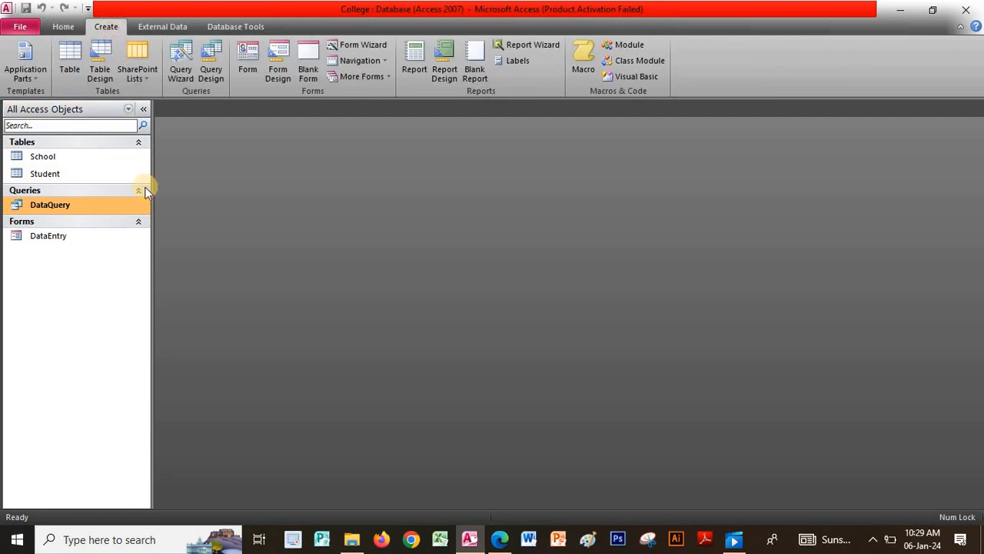
{"action": "left_click", "coordinate": [413, 71]}
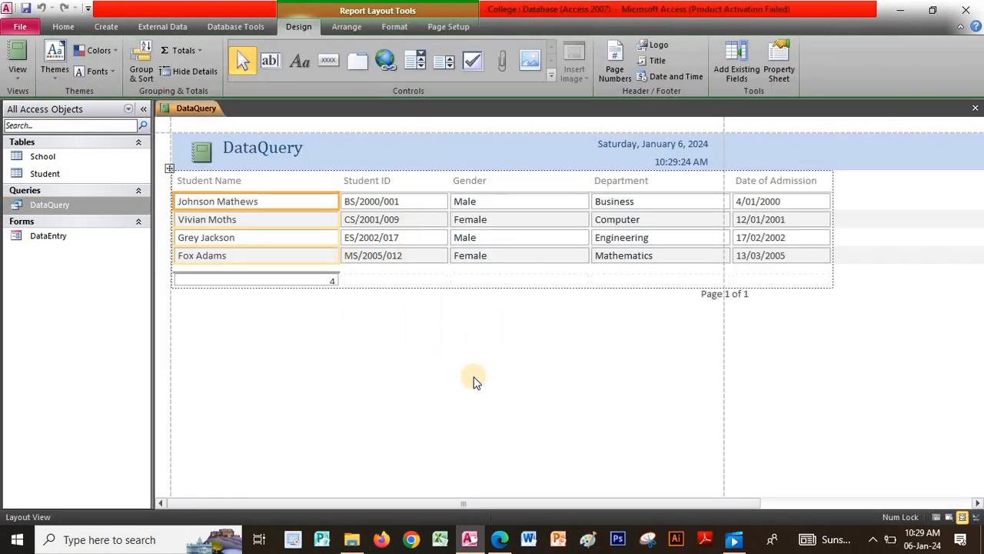
- Save the new report under the name StudentsReport
{"action": "right_click", "coordinate": [190, 112]}
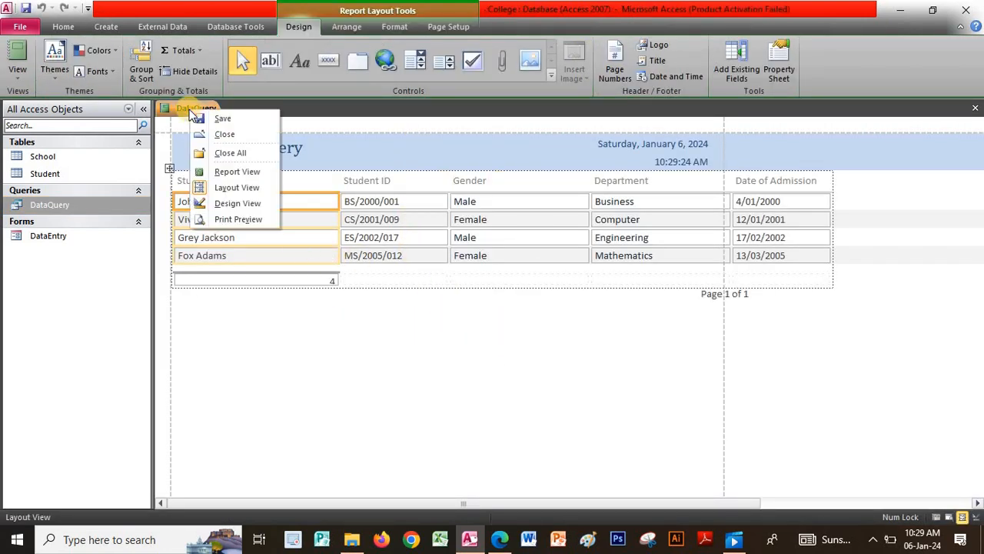
{"action": "left_click", "coordinate": [205, 115]}
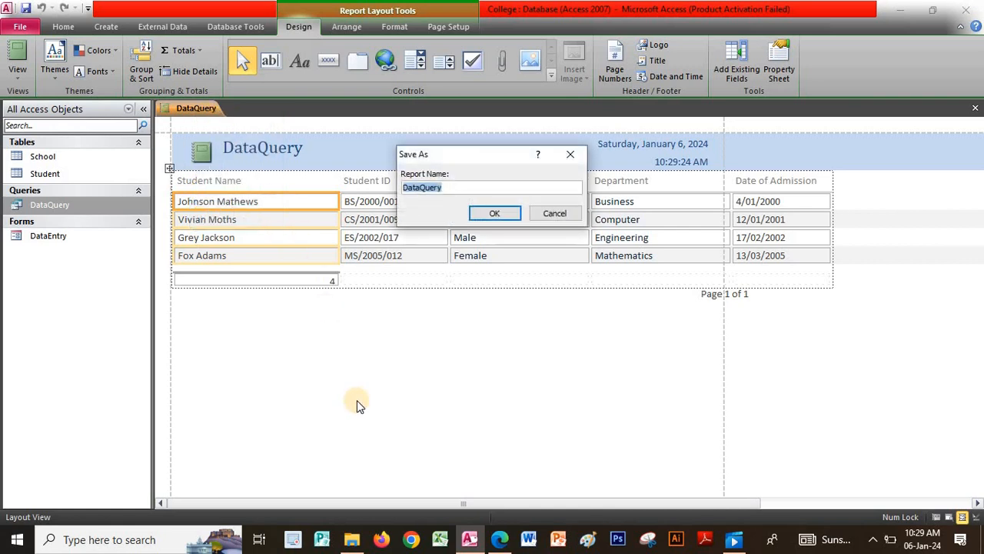
{"action": "key", "text": "Caps_Lock"}
{"action": "type", "text": "S"}
{"action": "key", "text": "Caps_Lock"}
{"action": "type", "text": "tudentsReport"}
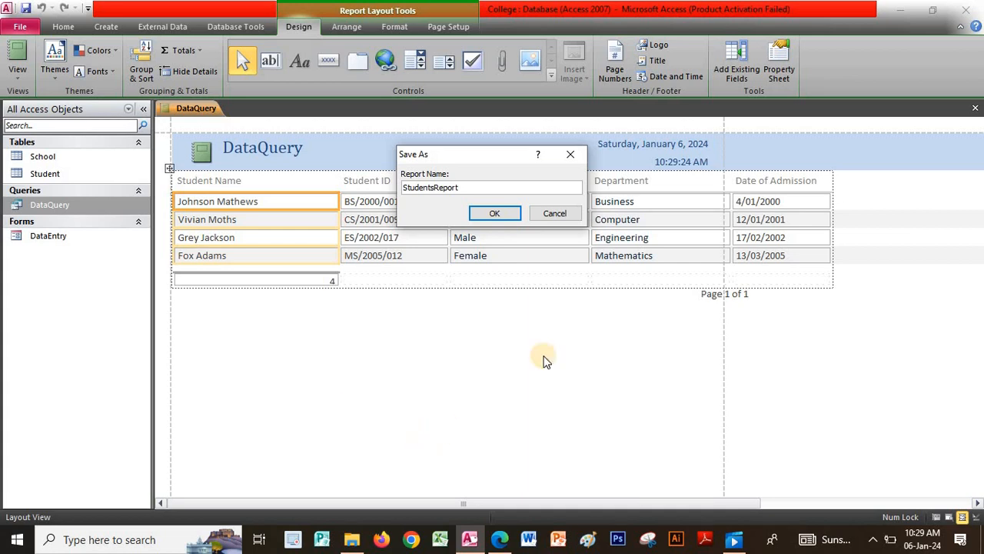
{"action": "key", "text": "Return"}
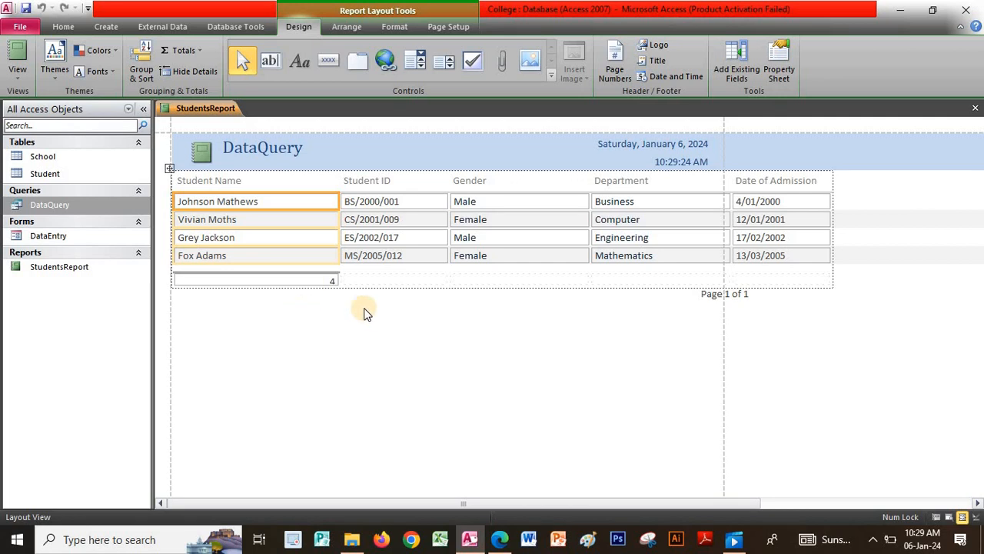
- Replace the report's DataQuery title text with 'Students Report'
{"action": "left_click", "coordinate": [301, 146]}
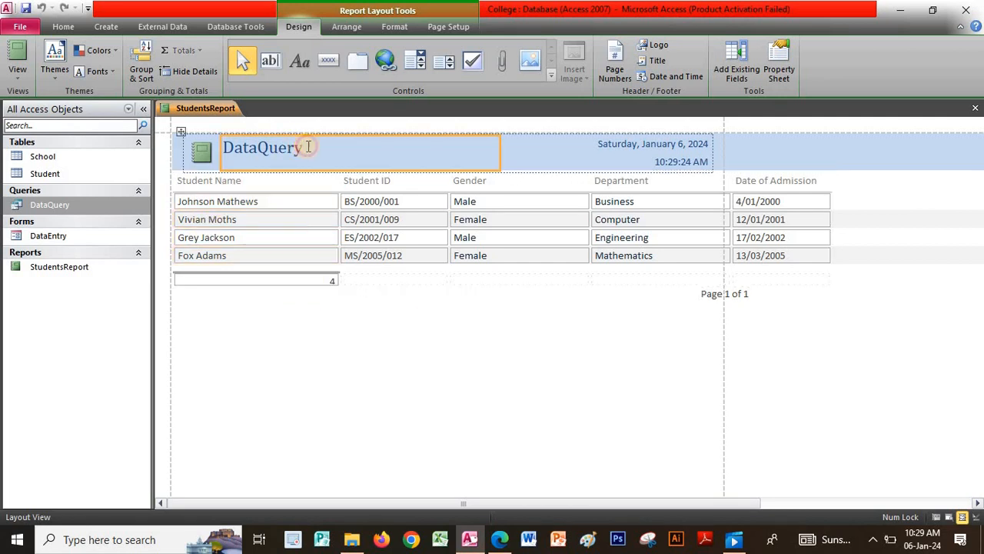
{"action": "left_click", "coordinate": [307, 146]}
{"action": "double_click", "coordinate": [311, 148]}
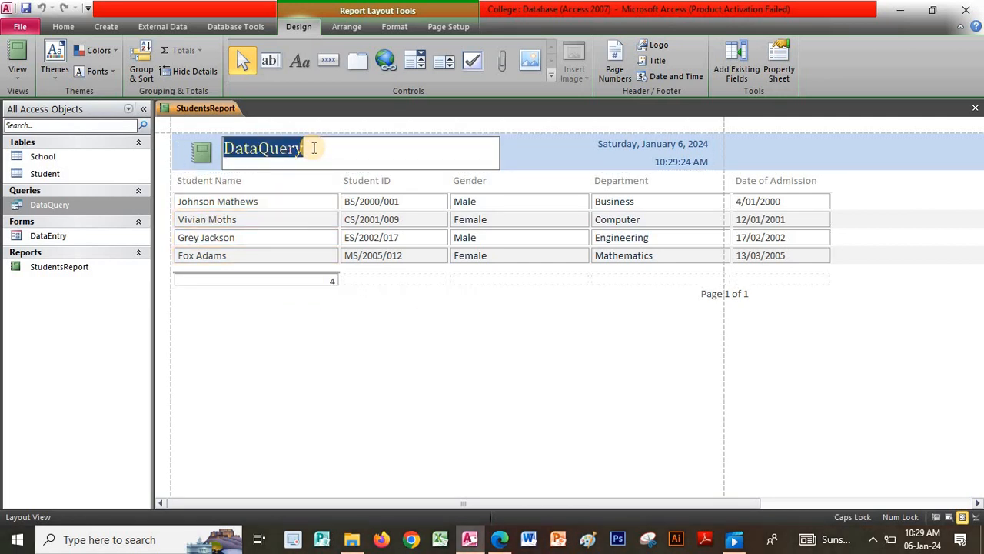
{"action": "key", "text": "Caps_Lock"}
{"action": "type", "text": "S"}
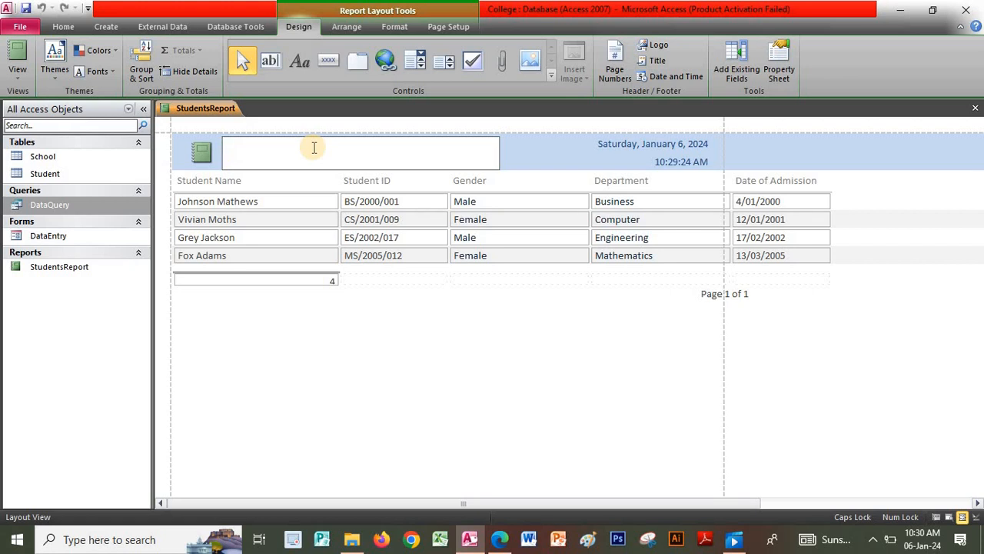
{"action": "key", "text": "Caps_Lock"}
{"action": "type", "text": "Stude"}
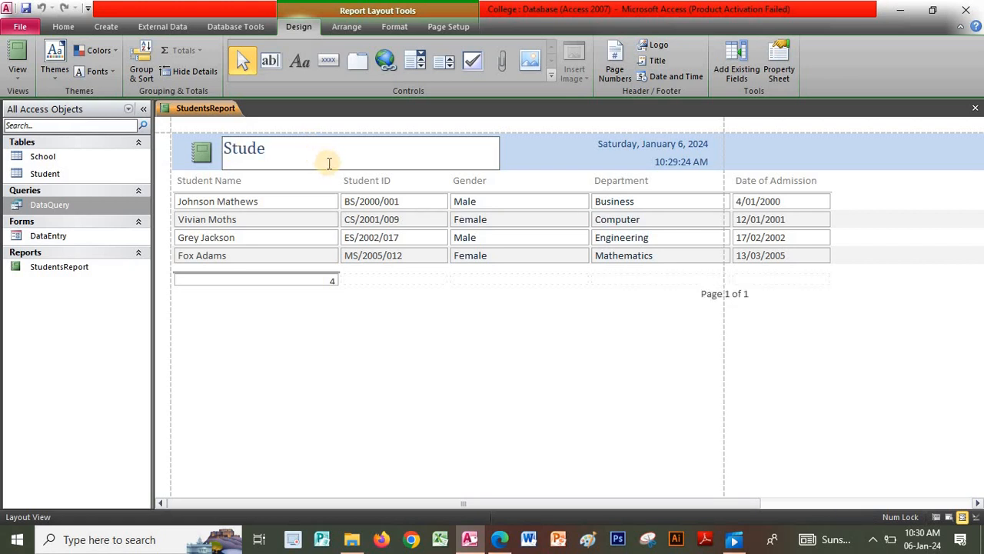
{"action": "type", "text": "nts"}
{"action": "key", "text": "Caps_Lock"}
{"action": "type", "text": "R"}
{"action": "key", "text": "Caps_Lock"}
{"action": "type", "text": "eport"}
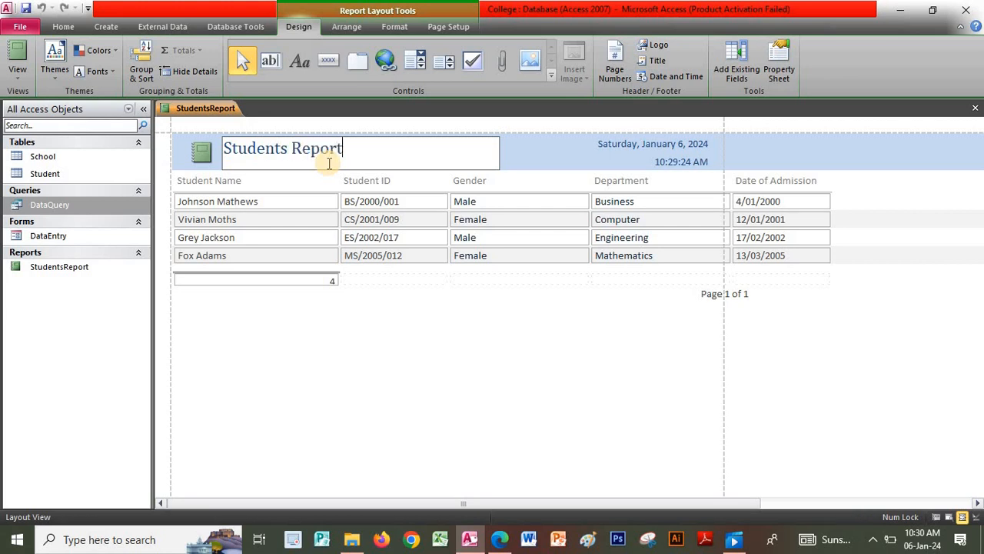
- Finish the title edit and save the StudentsReport report
{"action": "left_click", "coordinate": [547, 159]}
{"action": "left_click", "coordinate": [444, 153]}
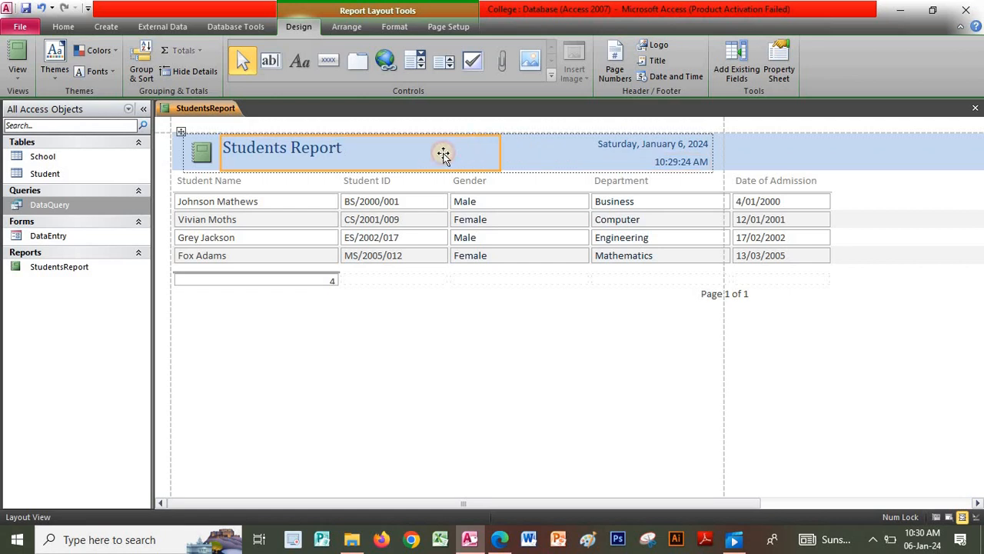
{"action": "right_click", "coordinate": [216, 107]}
{"action": "left_click", "coordinate": [245, 117]}
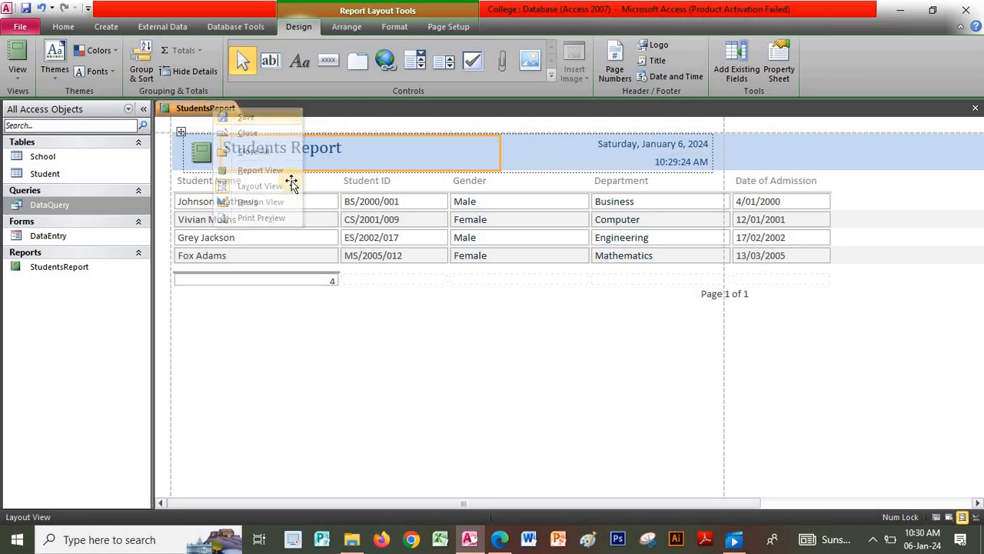